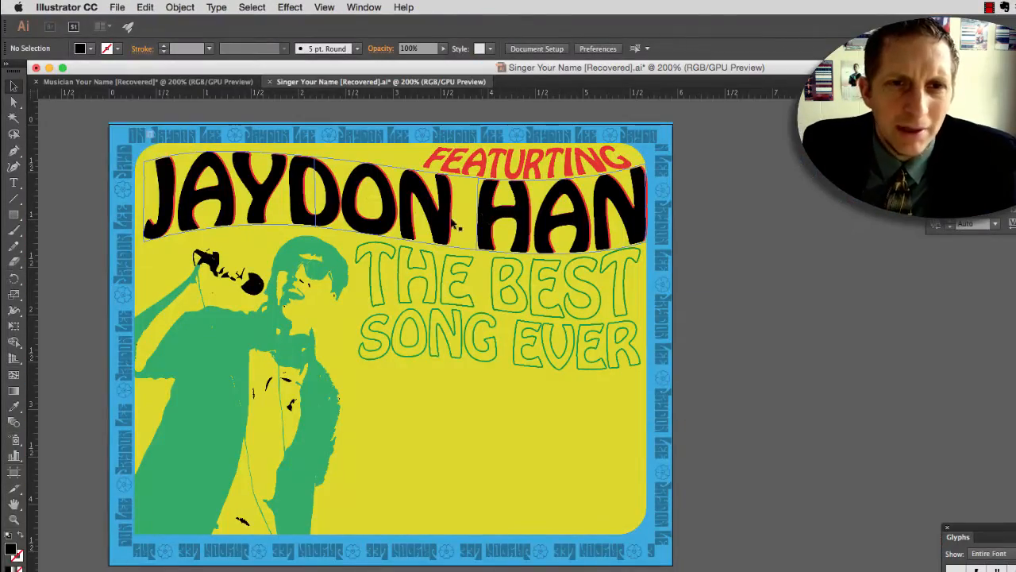
# Step: Create a new document named "Retro Your Name", 4.65 by 4.65 in, with the bleed set to 0 in on all sides
pyautogui.tripleClick(548, 287)
pyautogui.press('super+n')
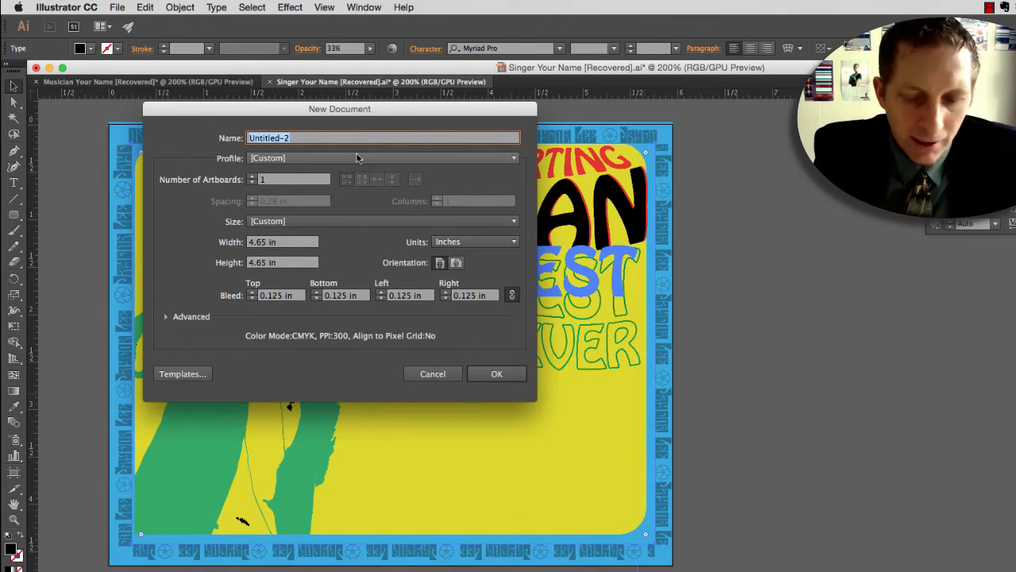
pyautogui.write('Ret')
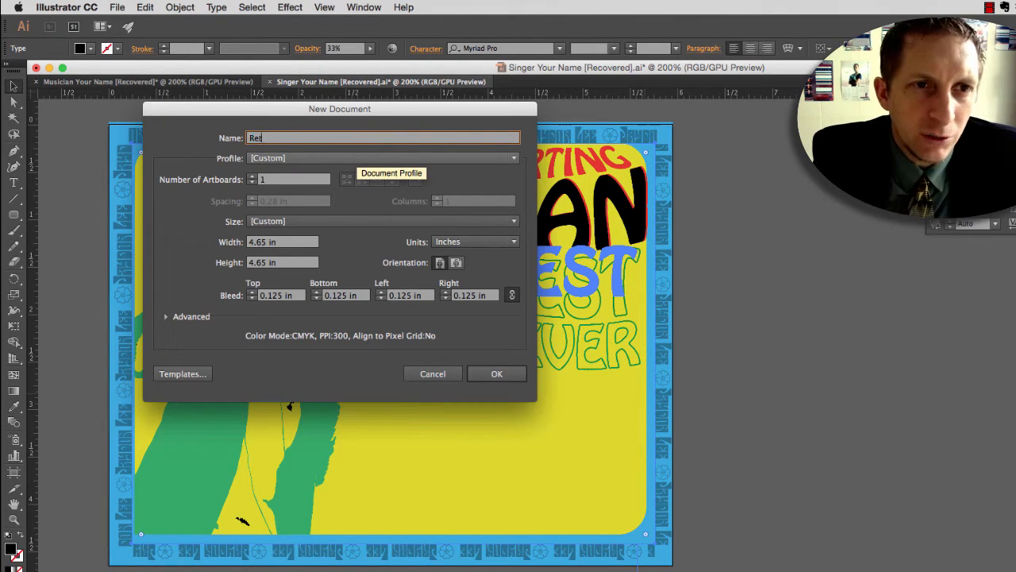
pyautogui.write('ro Your Name')
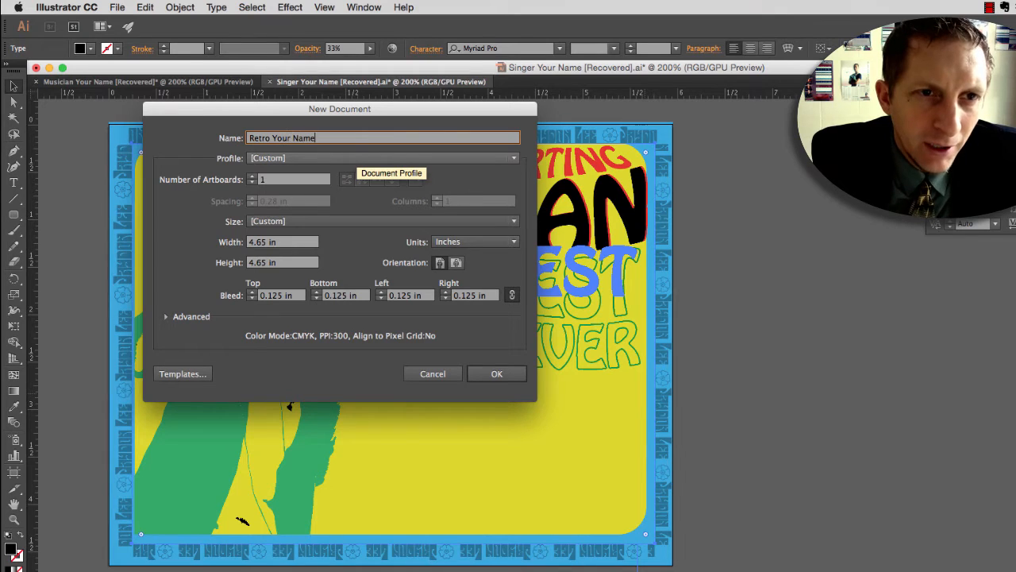
pyautogui.click(279, 244)
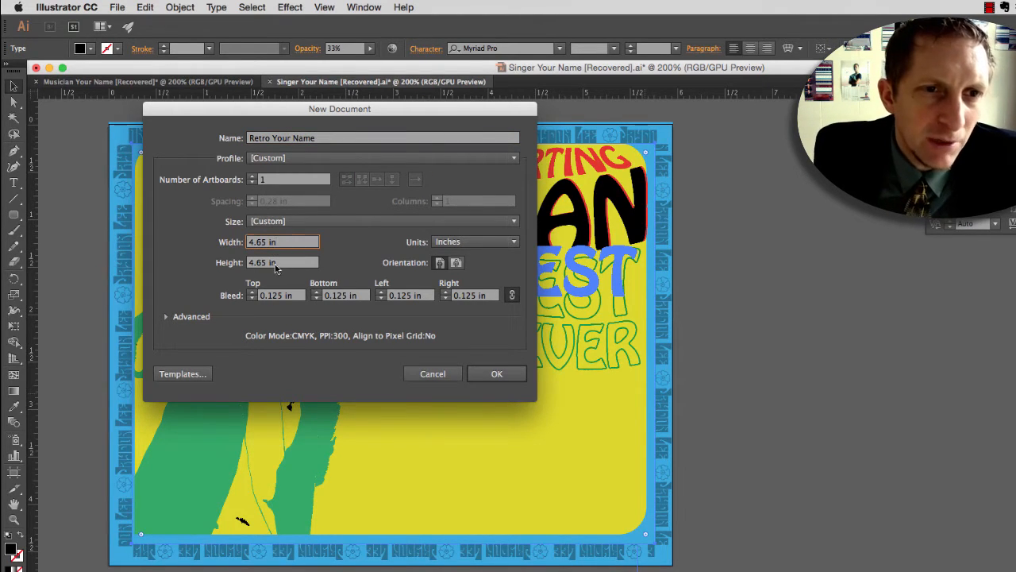
pyautogui.click(276, 266)
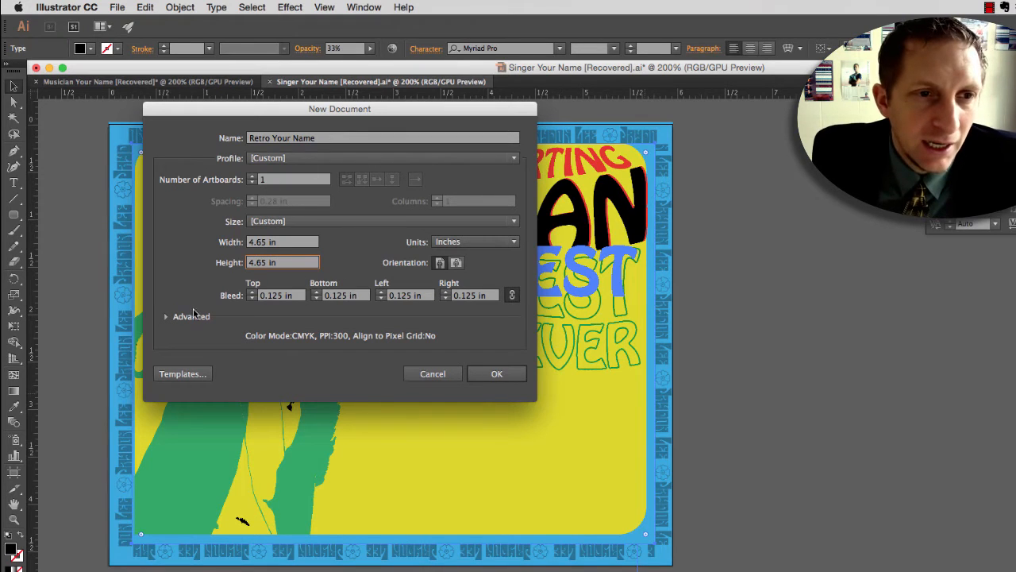
pyautogui.click(250, 299)
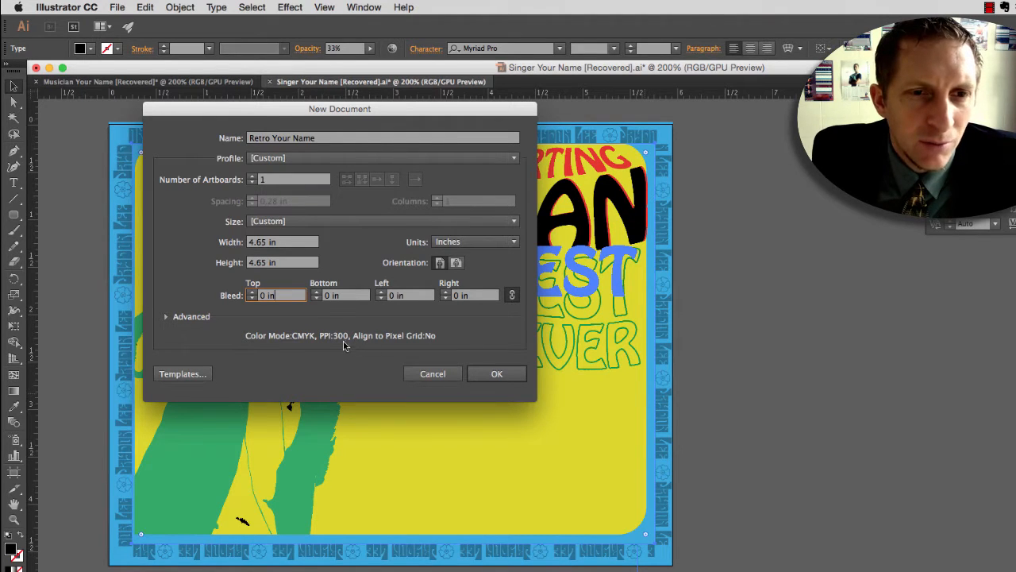
pyautogui.click(486, 375)
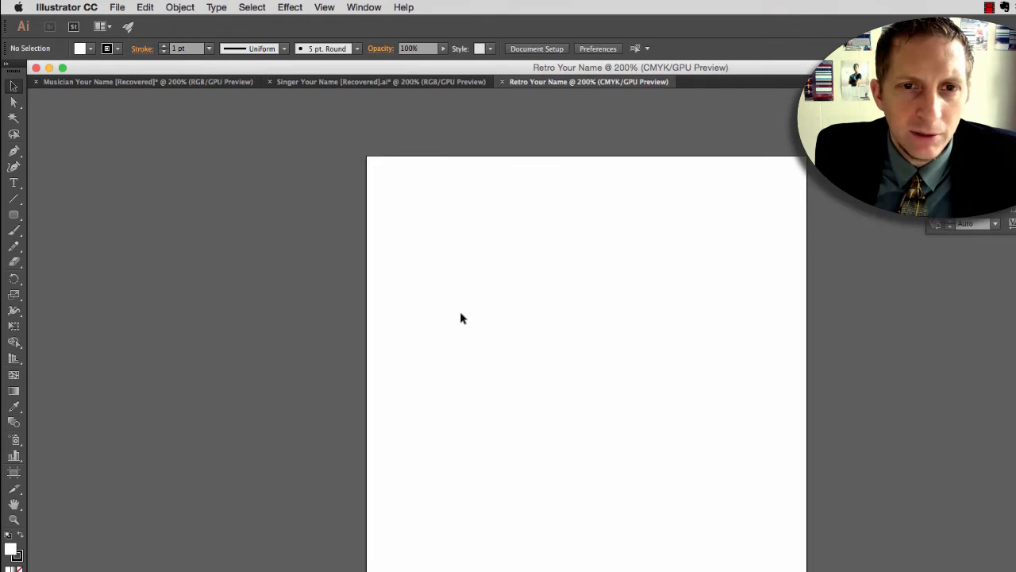
# Step: Draw a 4.65 in square covering the whole artboard and fill it with bright blue
pyautogui.moveTo(532, 352); pyautogui.dragTo(276, 329)
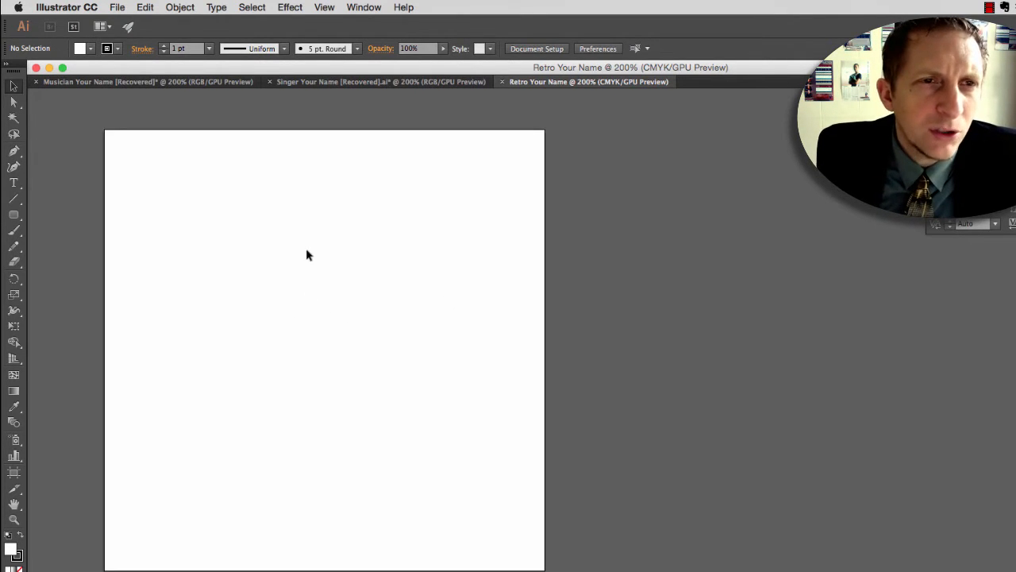
pyautogui.moveTo(14, 214); pyautogui.dragTo(47, 213)
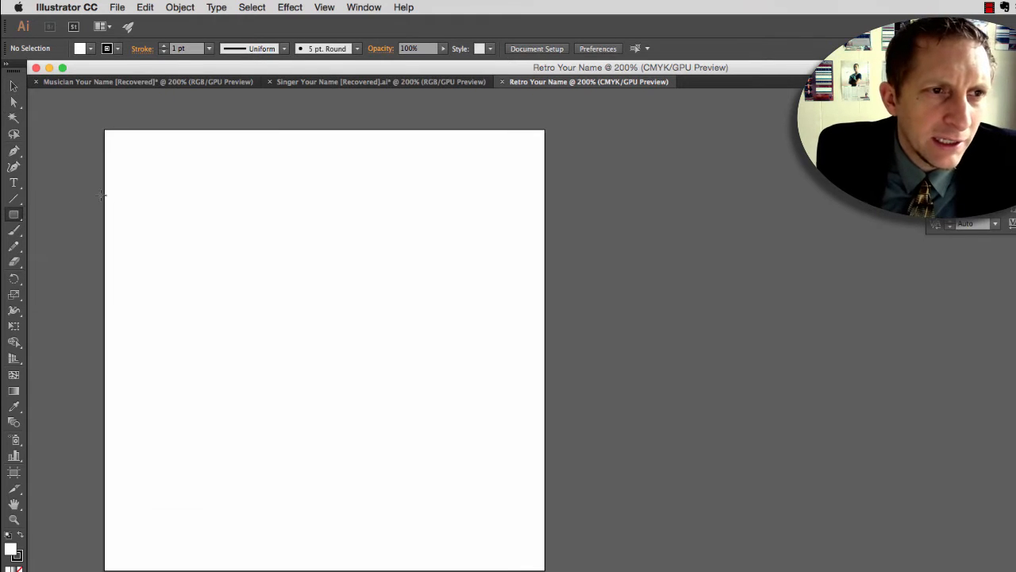
pyautogui.moveTo(105, 132); pyautogui.dragTo(545, 569)
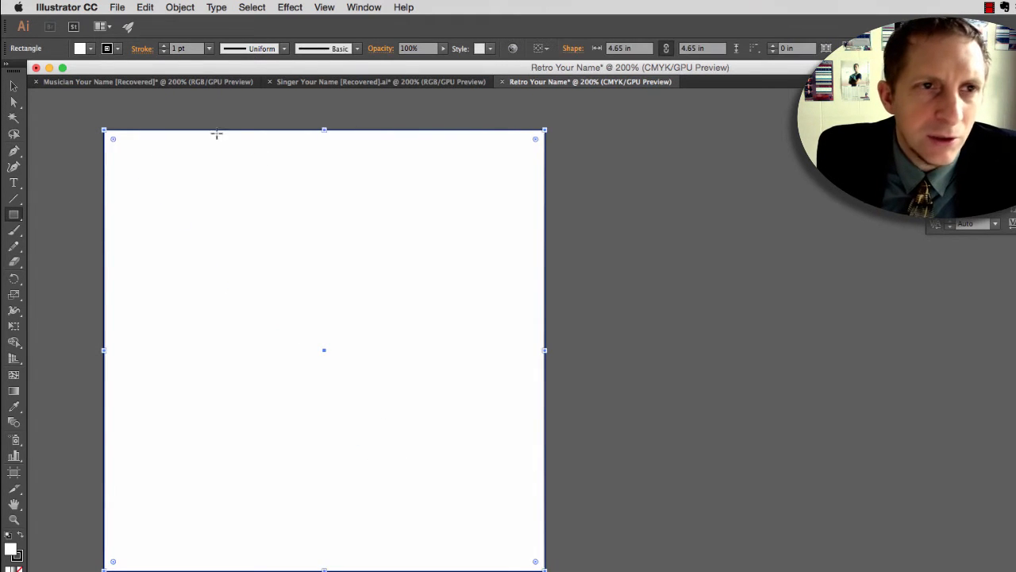
pyautogui.click(90, 49)
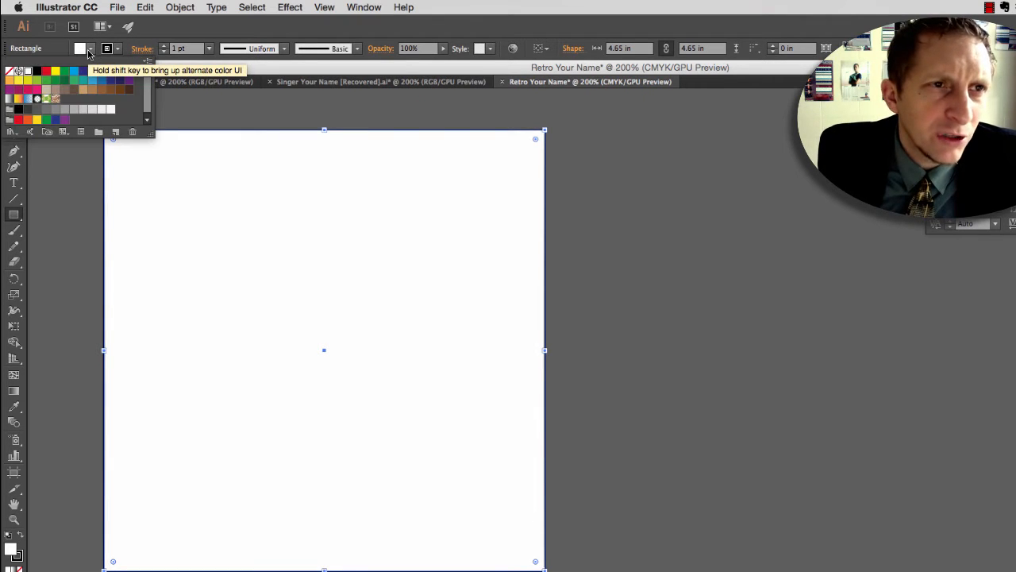
pyautogui.click(105, 95)
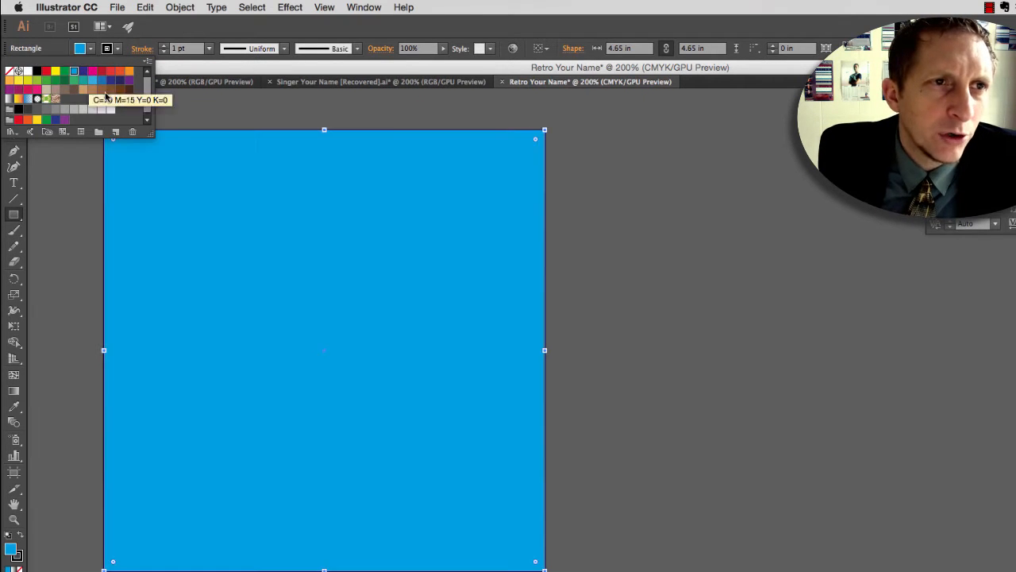
pyautogui.click(198, 109)
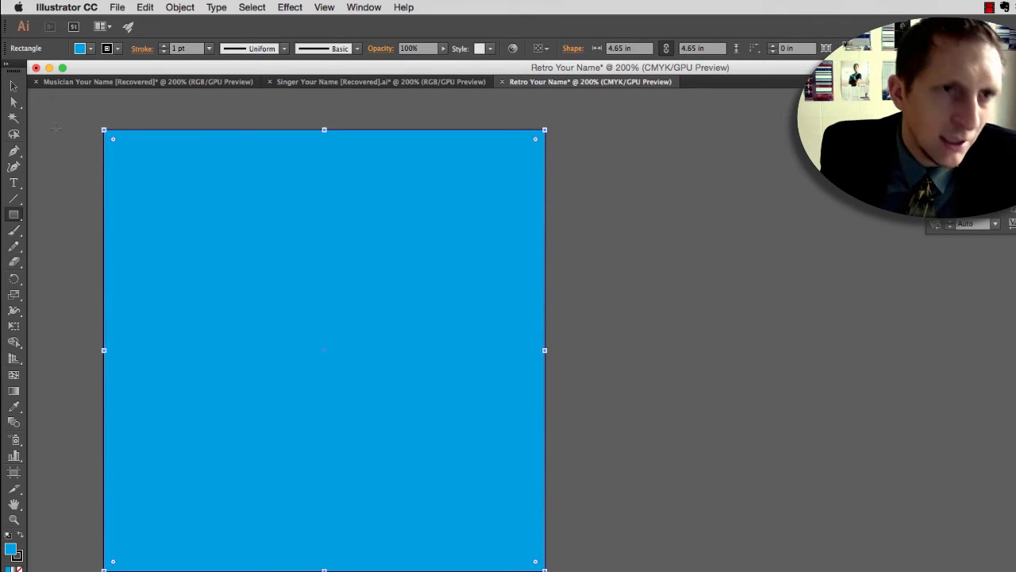
pyautogui.click(29, 91)
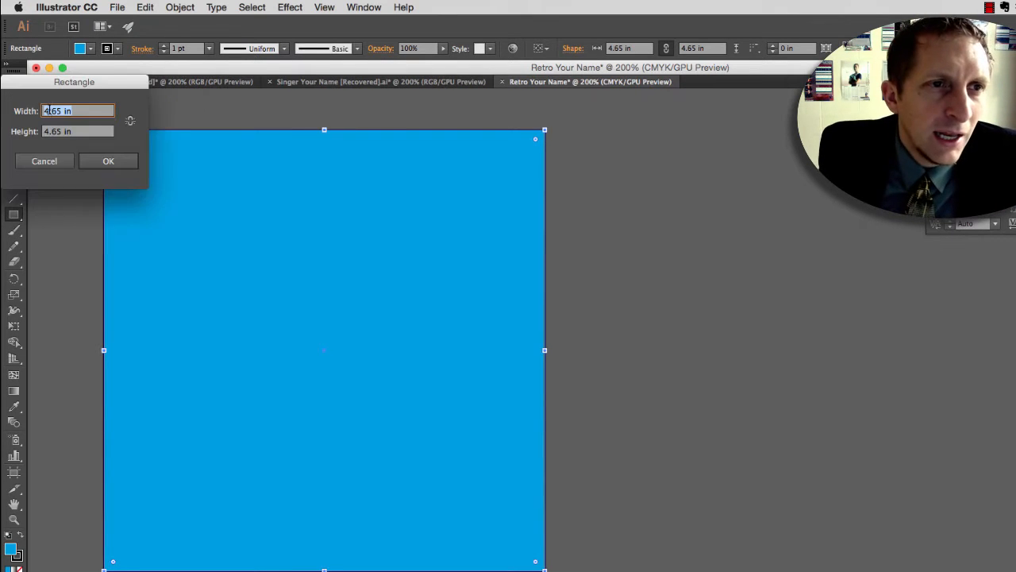
pyautogui.click(53, 163)
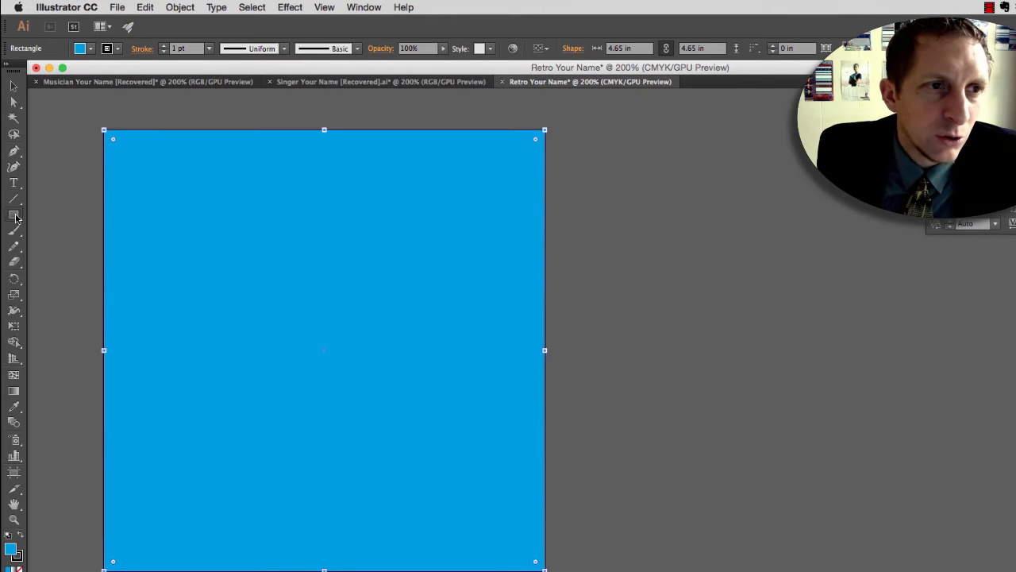
# Step: Draw a rounded rectangle about 4.08 by 4.08 in inside the blue square, with a yellow fill and no stroke
pyautogui.moveTo(16, 216); pyautogui.dragTo(92, 229)
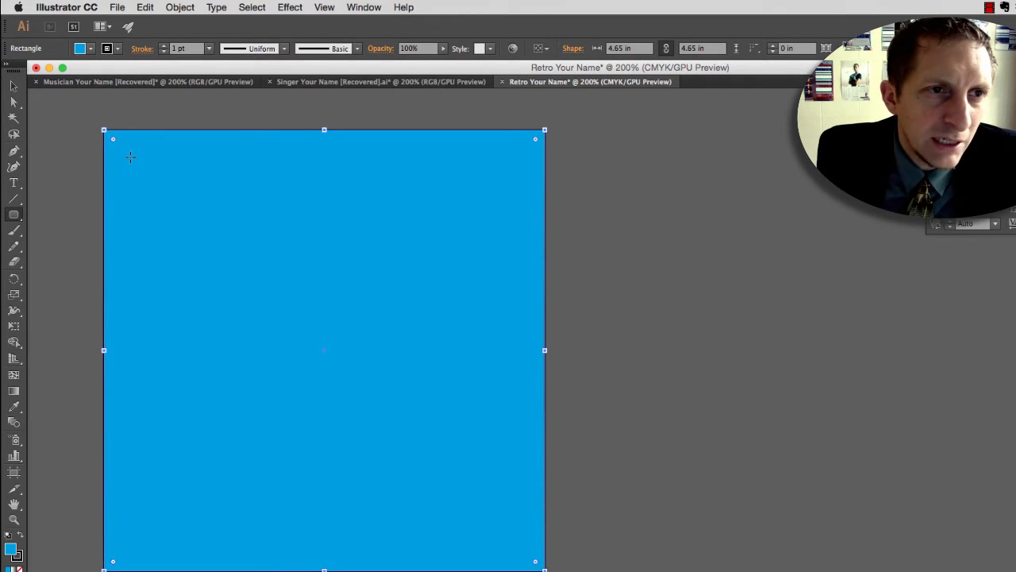
pyautogui.moveTo(126, 157)
pyautogui.mouseDown()
pyautogui.moveTo(498, 514)
pyautogui.moveTo(509, 540)
pyautogui.mouseUp()
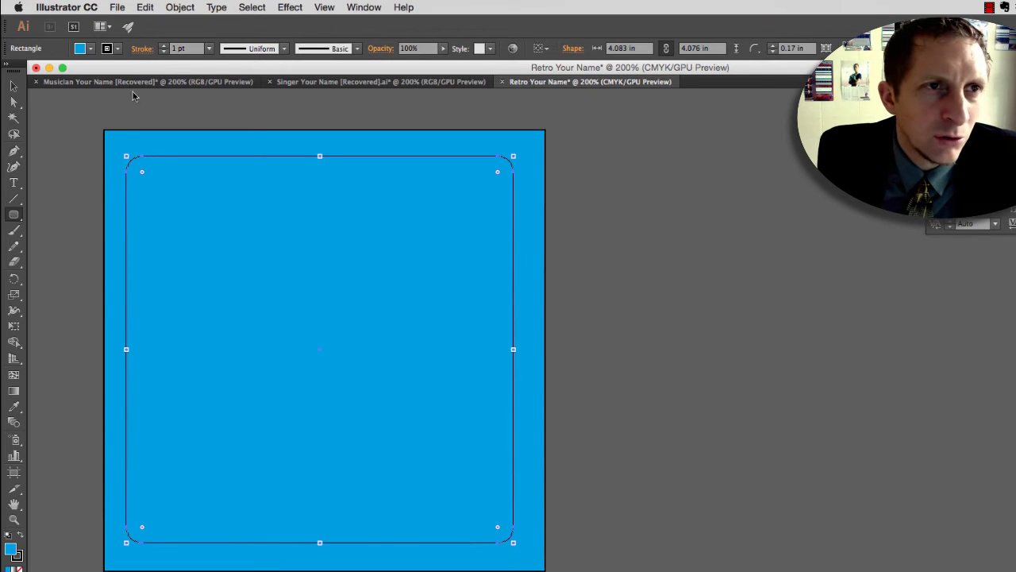
pyautogui.click(91, 48)
pyautogui.click(22, 82)
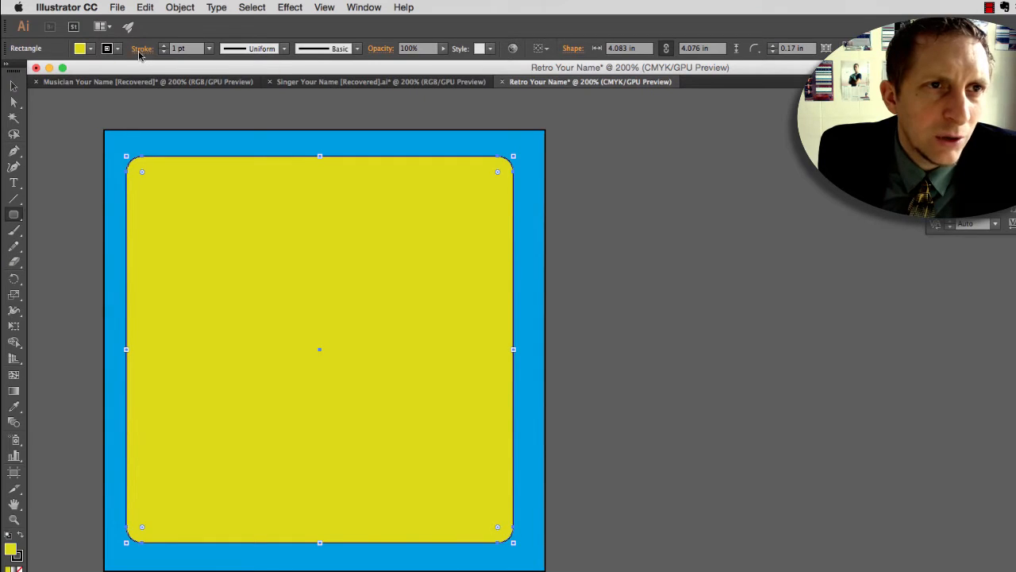
pyautogui.click(163, 53)
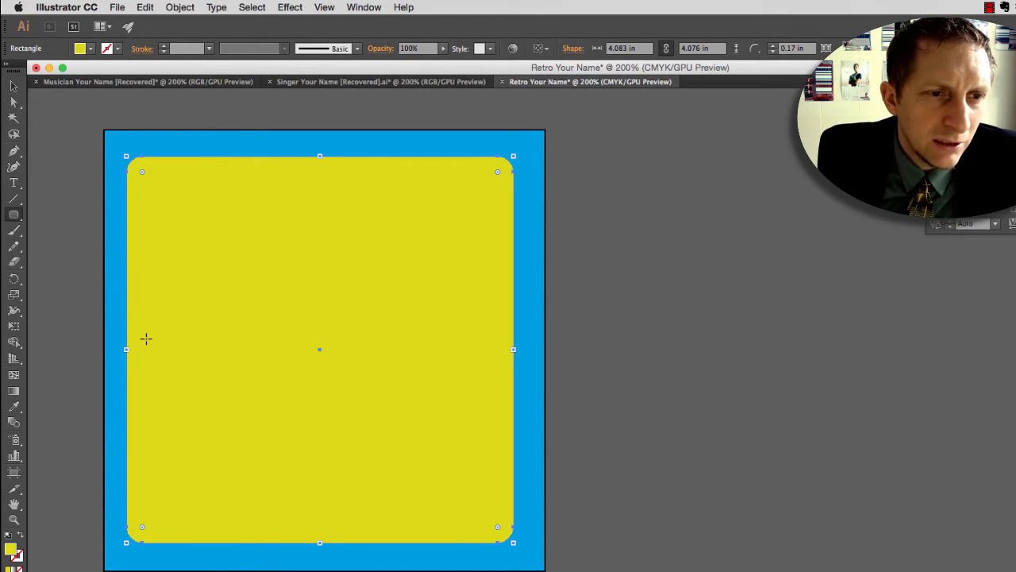
# Step: Show the rulers and confirm inches as the general unit in the preferences
pyautogui.press('v')
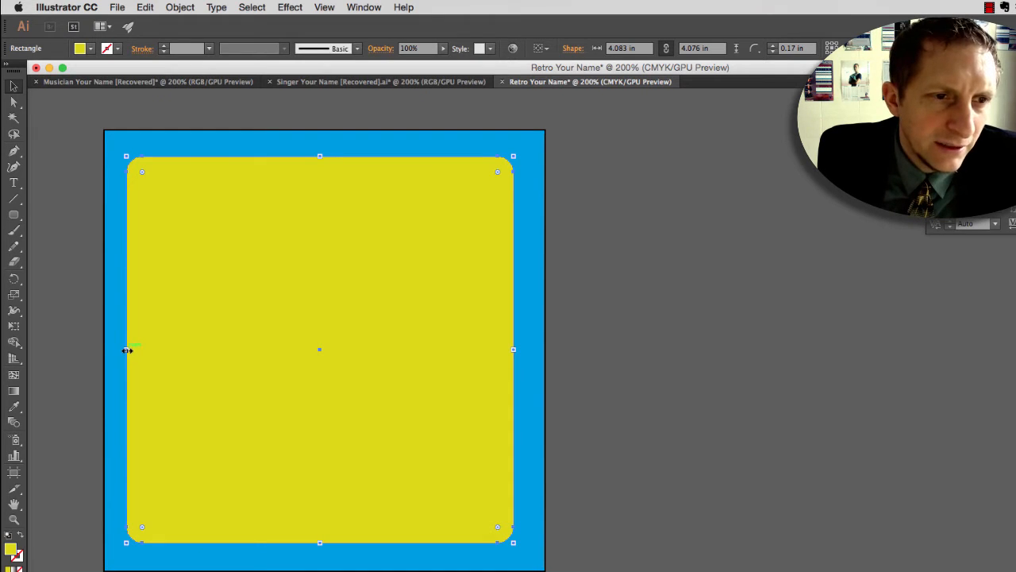
pyautogui.moveTo(127, 350); pyautogui.dragTo(127, 351)
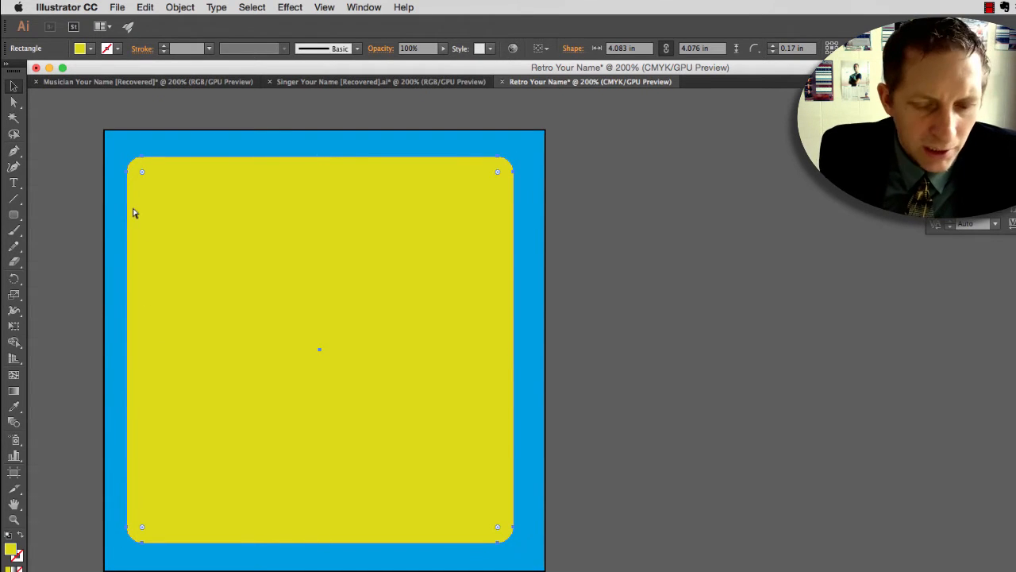
pyautogui.press('super+r')
pyautogui.click(67, 7)
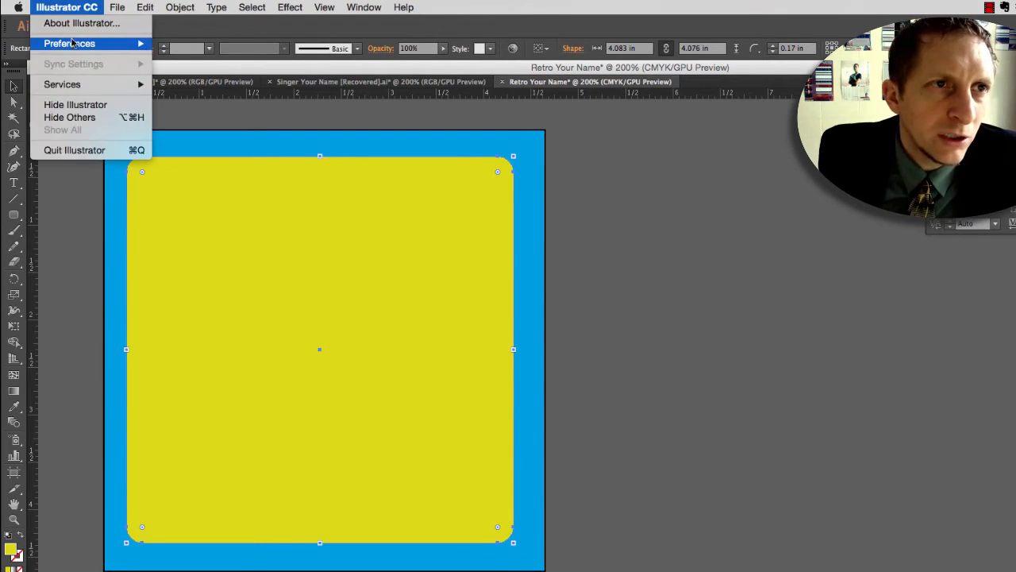
pyautogui.moveTo(71, 43)
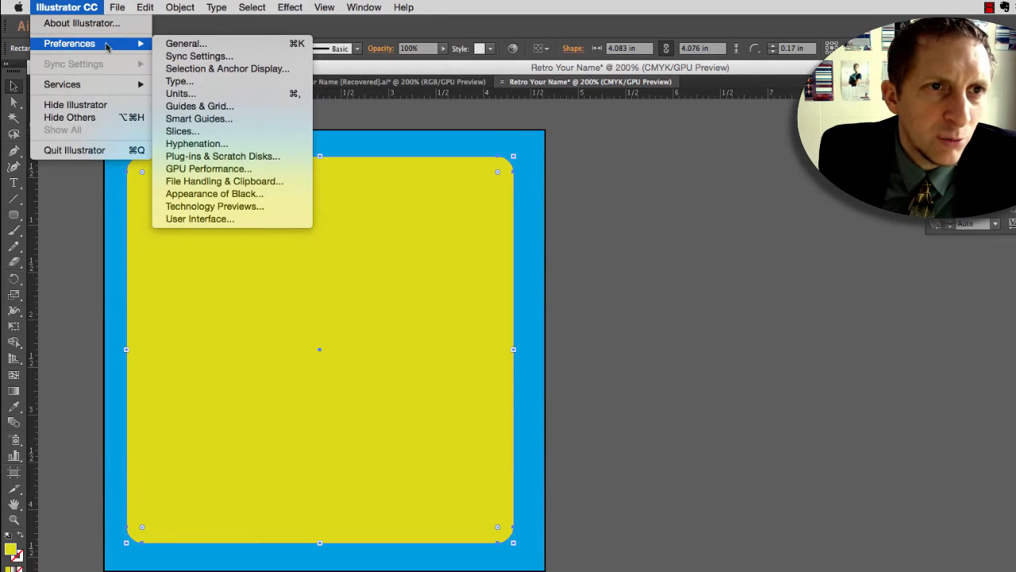
pyautogui.click(215, 96)
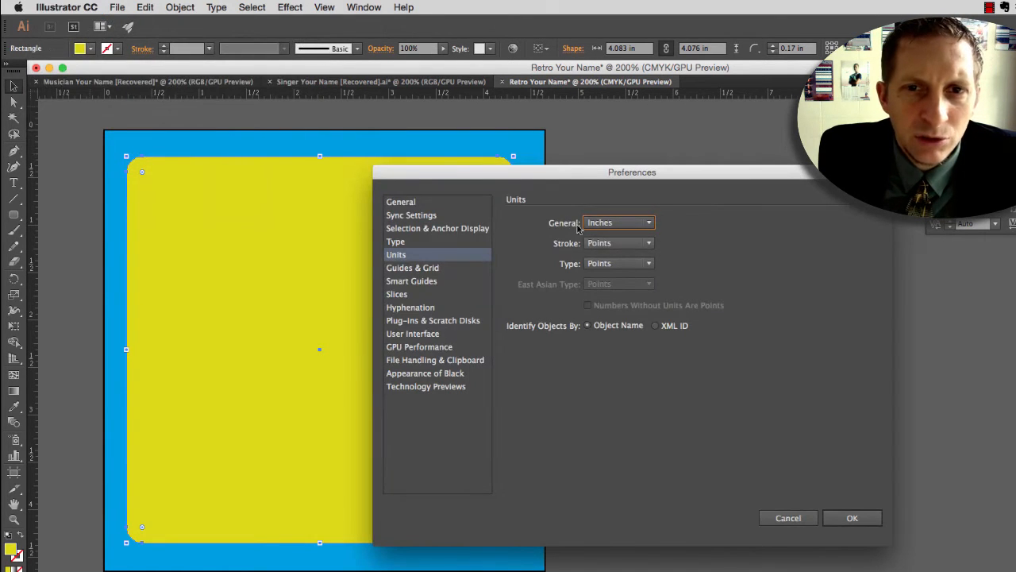
pyautogui.click(852, 518)
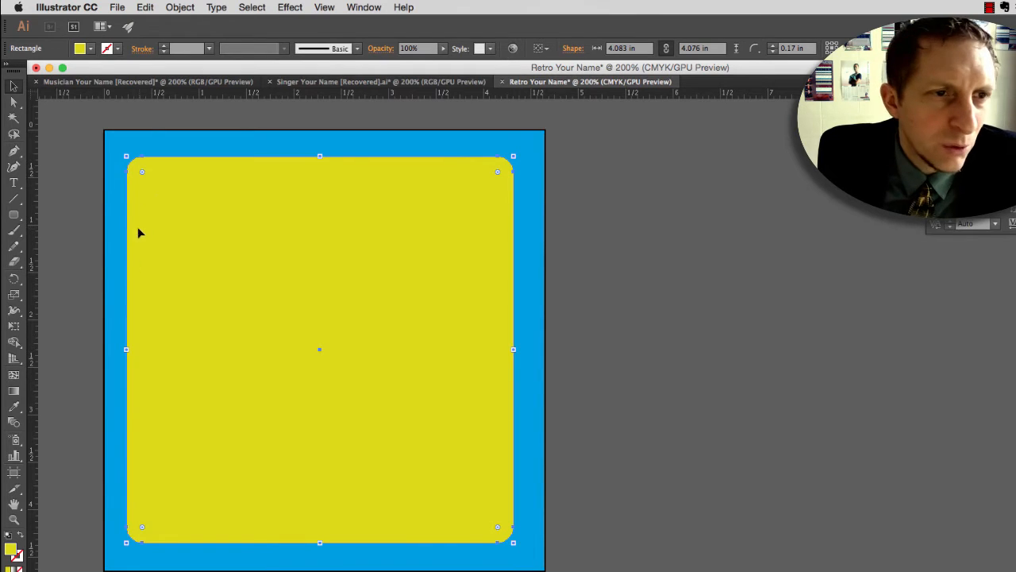
# Step: Resize the yellow rounded rectangle to about 4.05 by 4.05 in by adjusting its edges against the blue border, and deselect it
pyautogui.moveTo(127, 351)
pyautogui.mouseDown()
pyautogui.moveTo(114, 351)
pyautogui.moveTo(132, 351)
pyautogui.mouseUp()
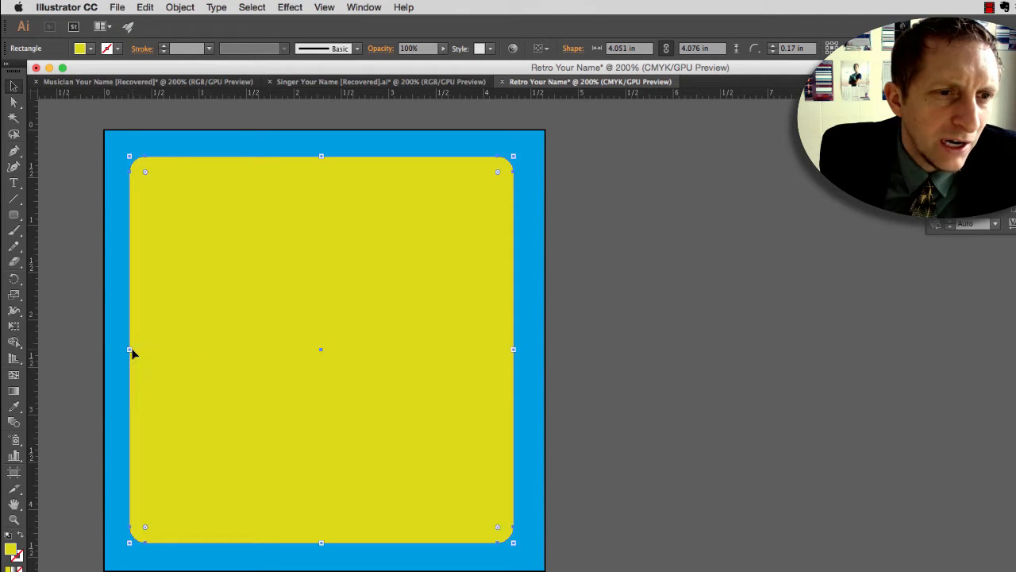
pyautogui.moveTo(322, 154); pyautogui.dragTo(324, 151)
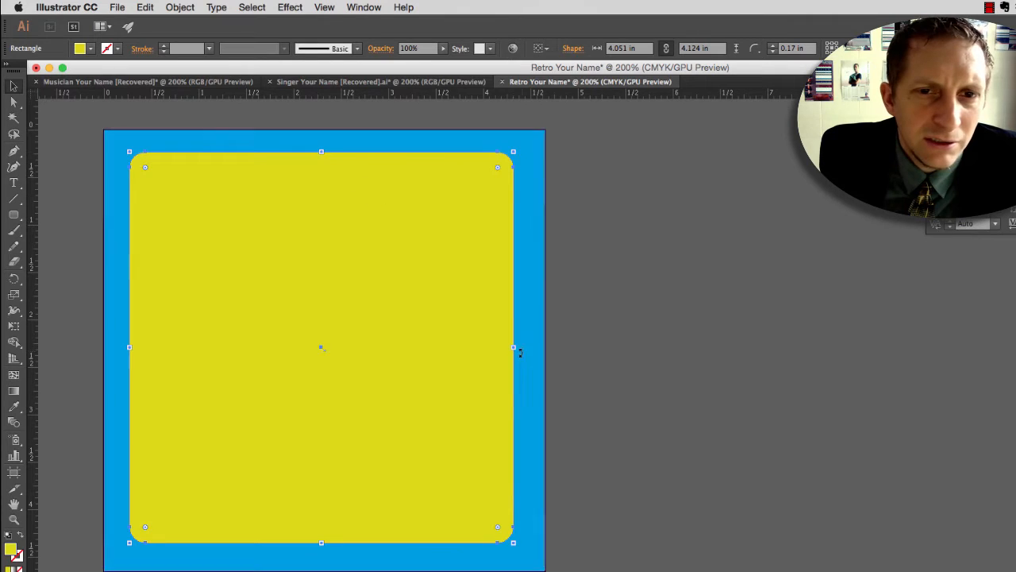
pyautogui.moveTo(515, 348); pyautogui.dragTo(515, 348)
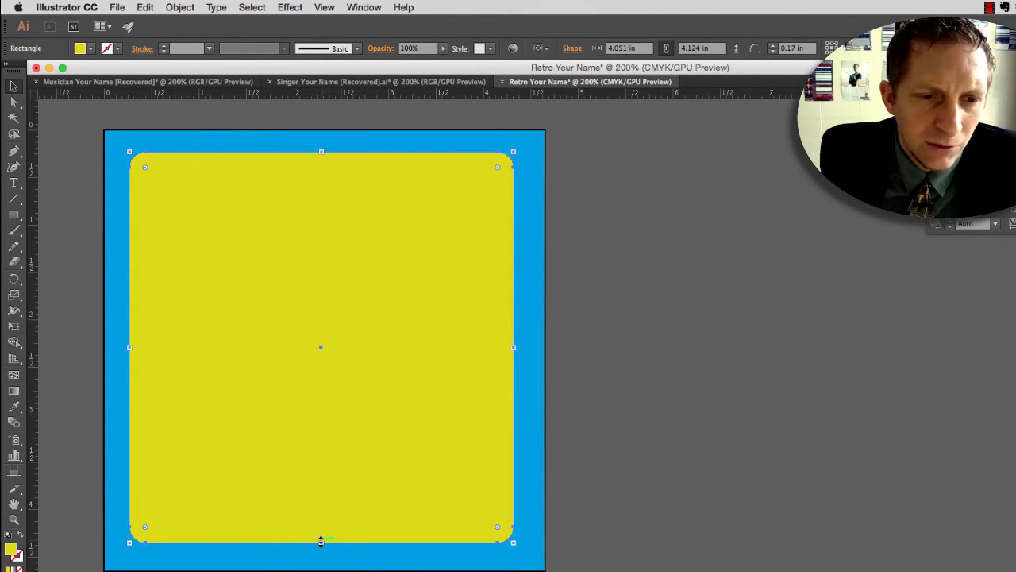
pyautogui.moveTo(320, 542); pyautogui.dragTo(320, 545)
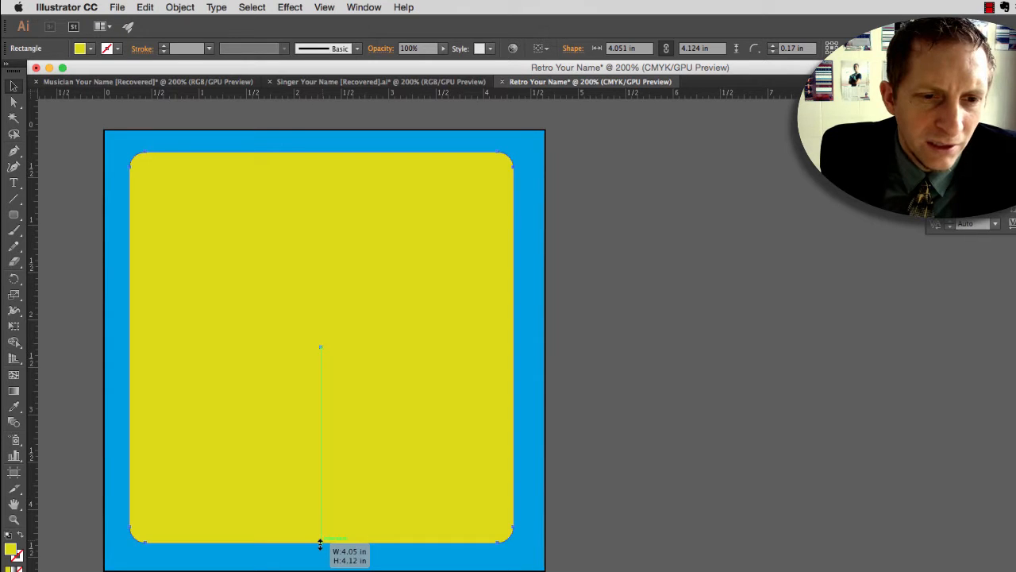
pyautogui.moveTo(320, 544); pyautogui.dragTo(325, 535)
pyautogui.moveTo(322, 150); pyautogui.dragTo(323, 151)
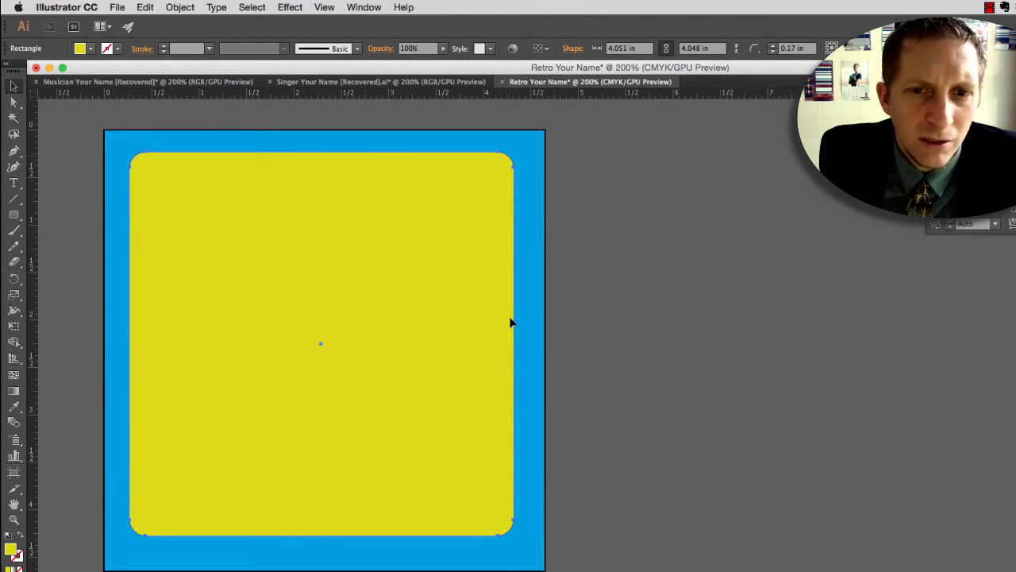
pyautogui.moveTo(515, 343); pyautogui.dragTo(512, 343)
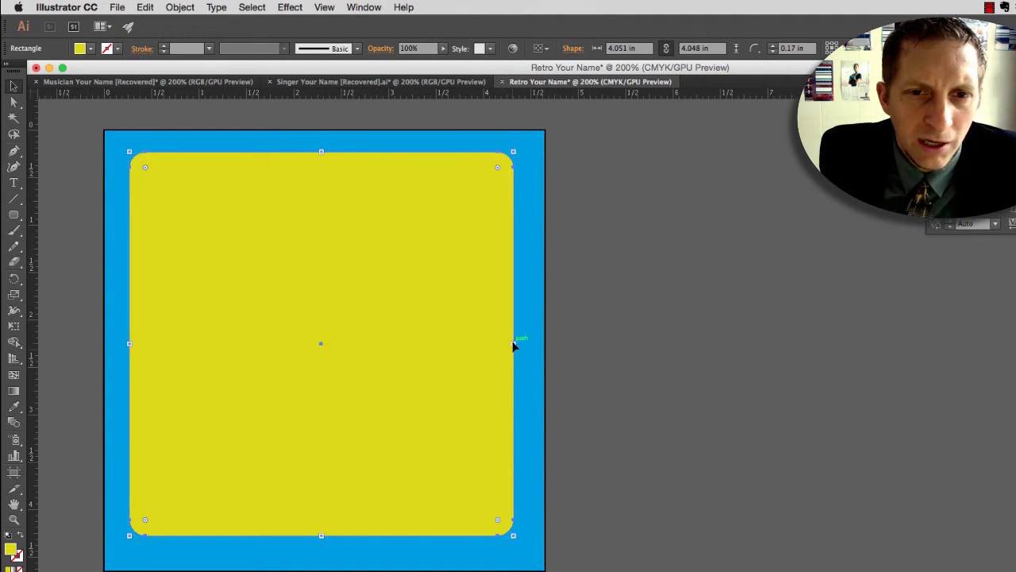
pyautogui.click(686, 279)
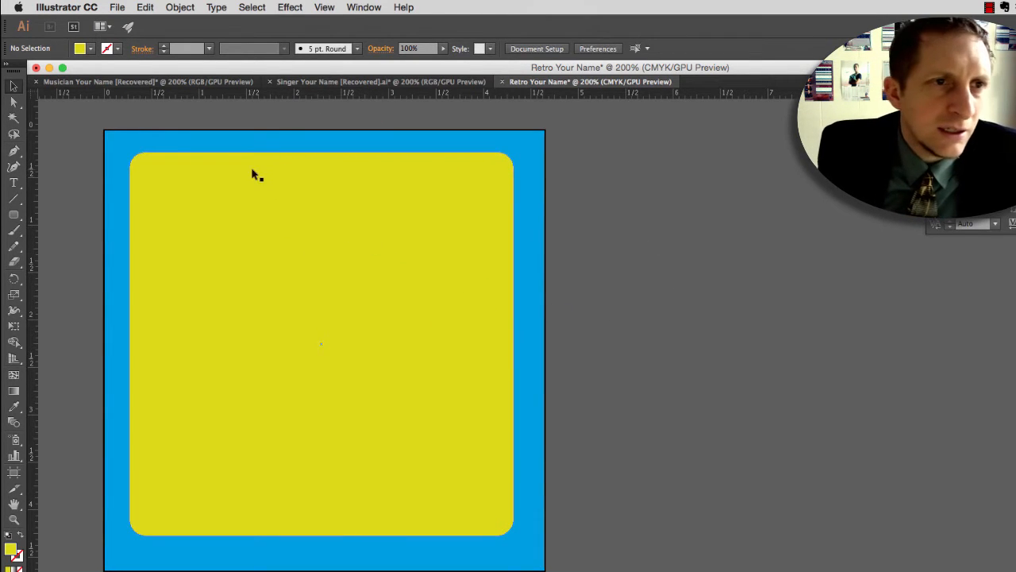
# Step: Add type on a path along the yellow panel's outline, starting near its upper-left corner, and enter the person's name
pyautogui.click(146, 184)
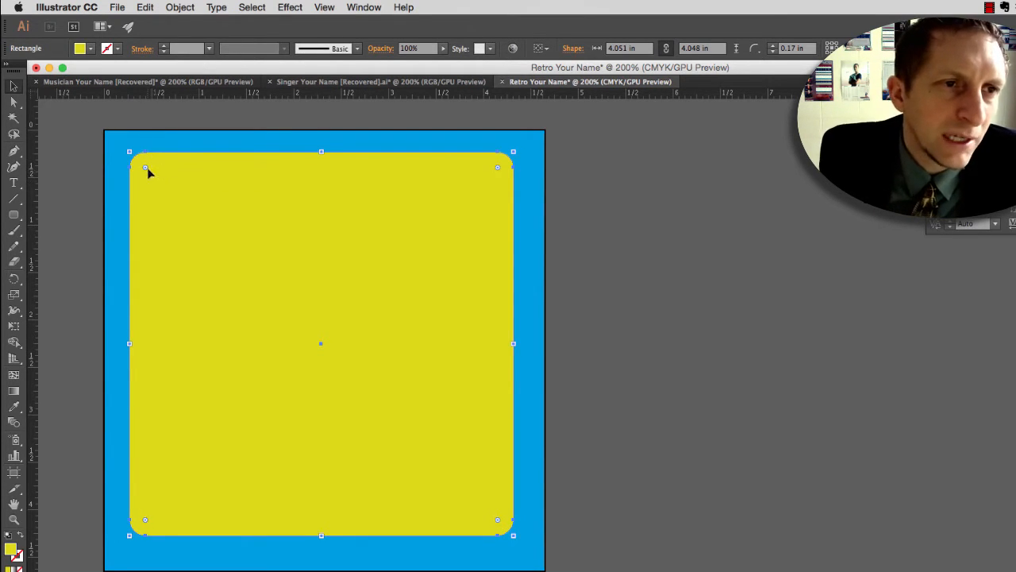
pyautogui.click(14, 184)
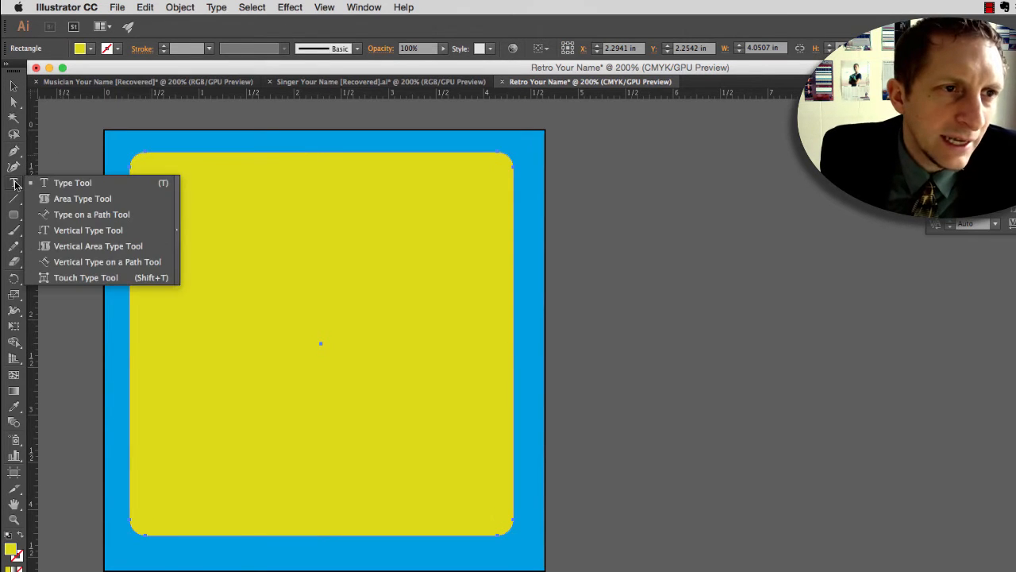
pyautogui.click(79, 215)
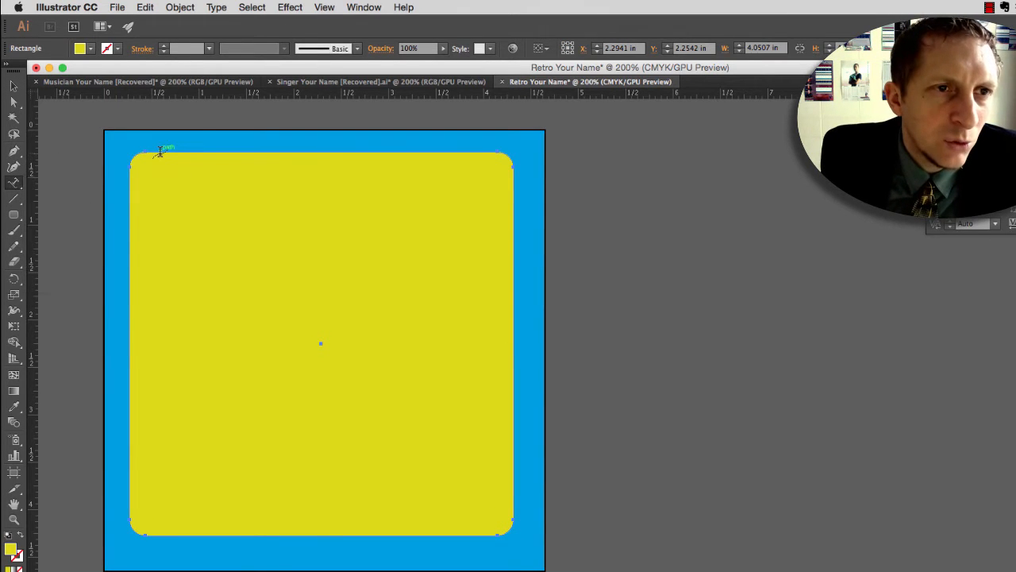
pyautogui.click(162, 150)
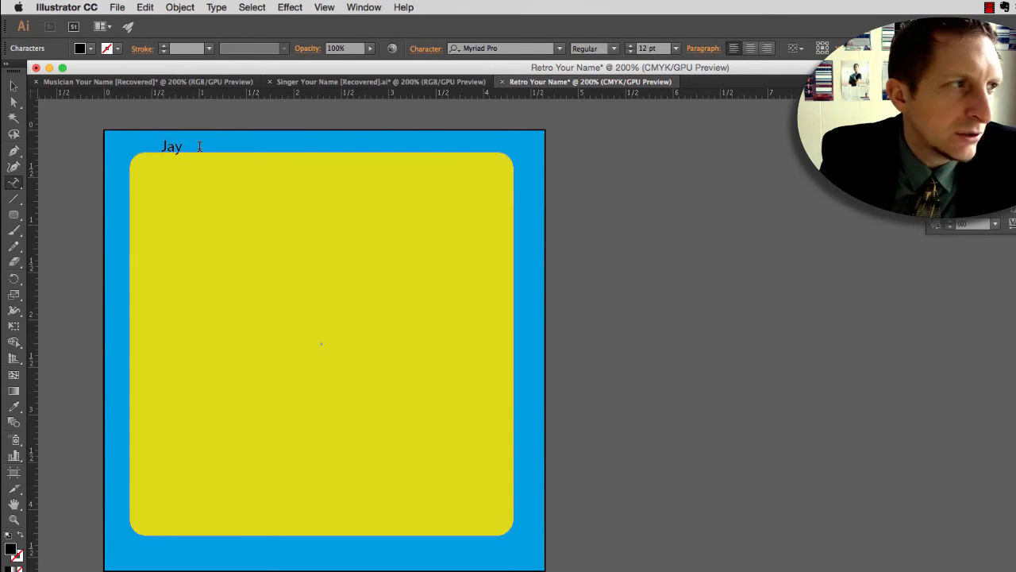
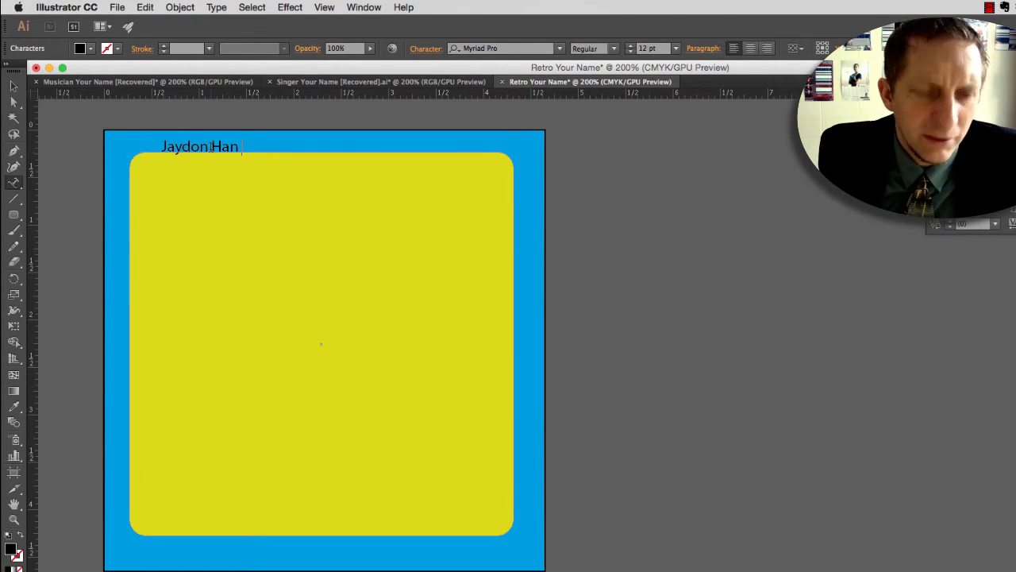
# Step: Set the font of the name on the path to Butterfield Demo
pyautogui.tripleClick(212, 146)
pyautogui.click(498, 48)
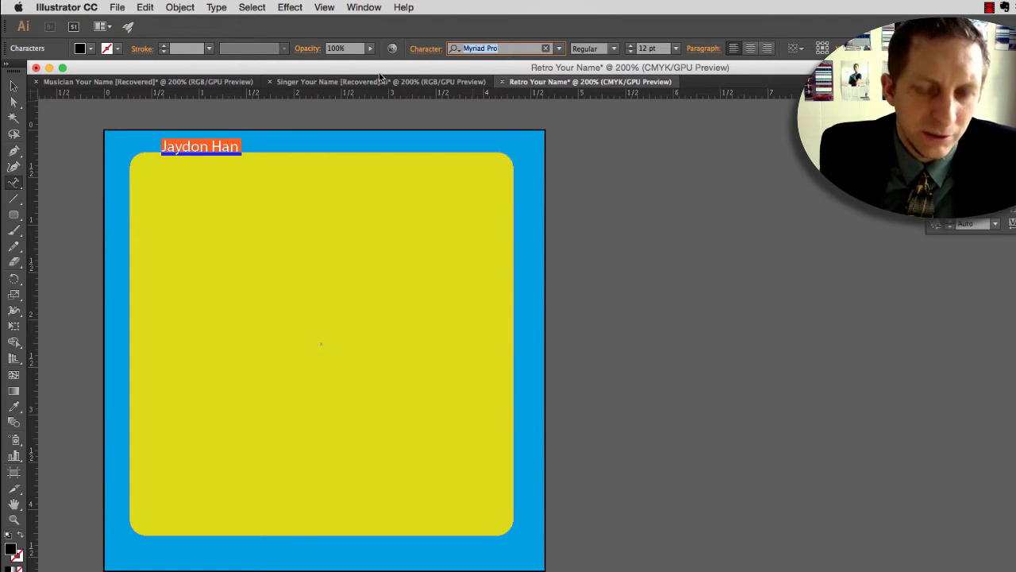
pyautogui.write('but')
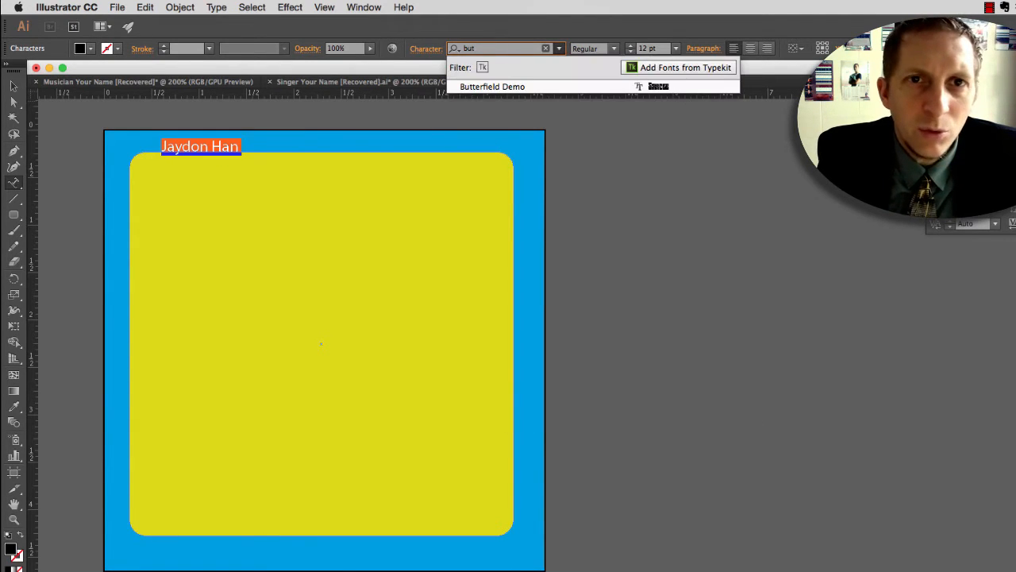
pyautogui.click(487, 87)
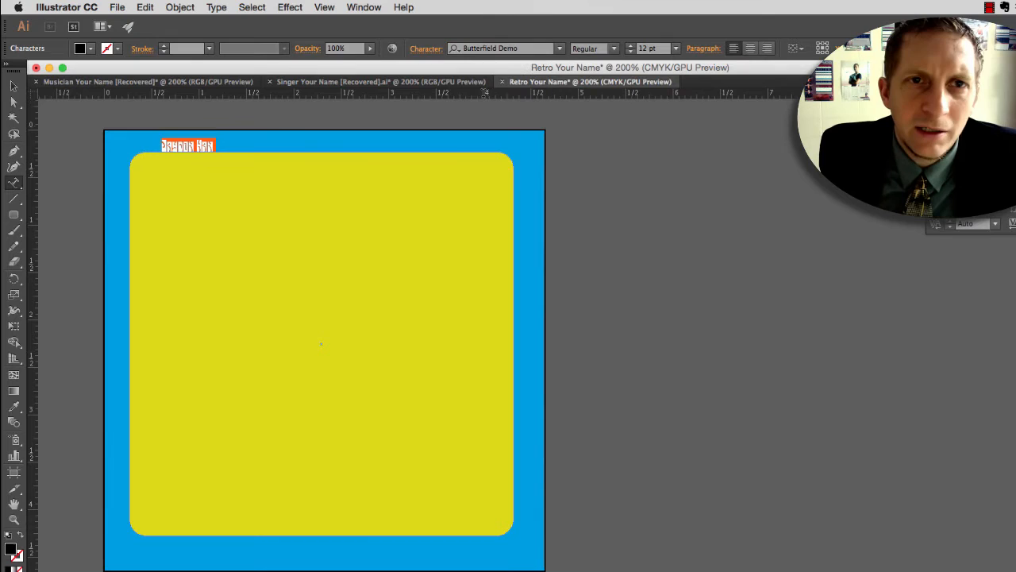
pyautogui.click(227, 143)
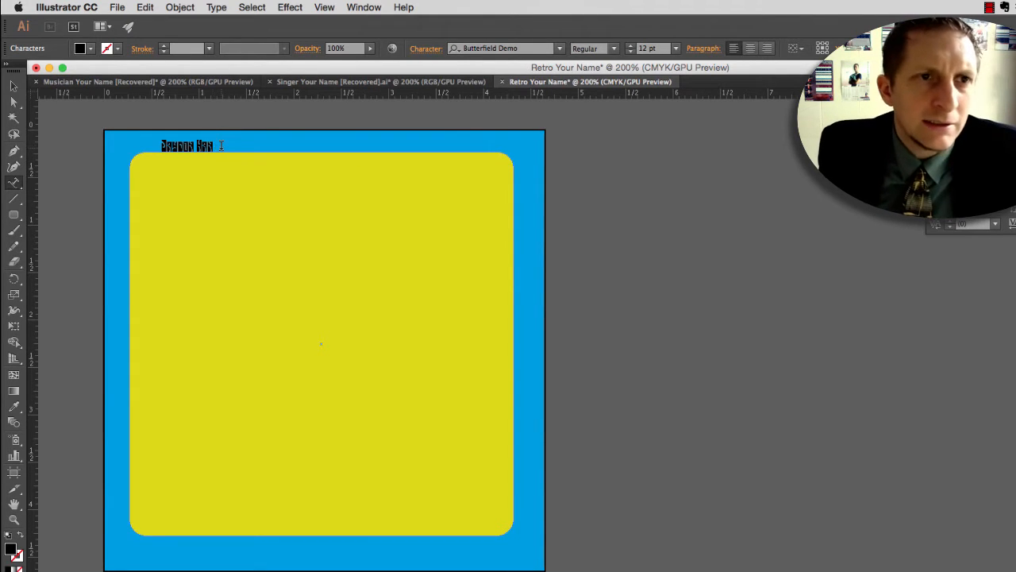
# Step: Enlarge the name on the path to 18 pt
pyautogui.moveTo(214, 145); pyautogui.dragTo(162, 146)
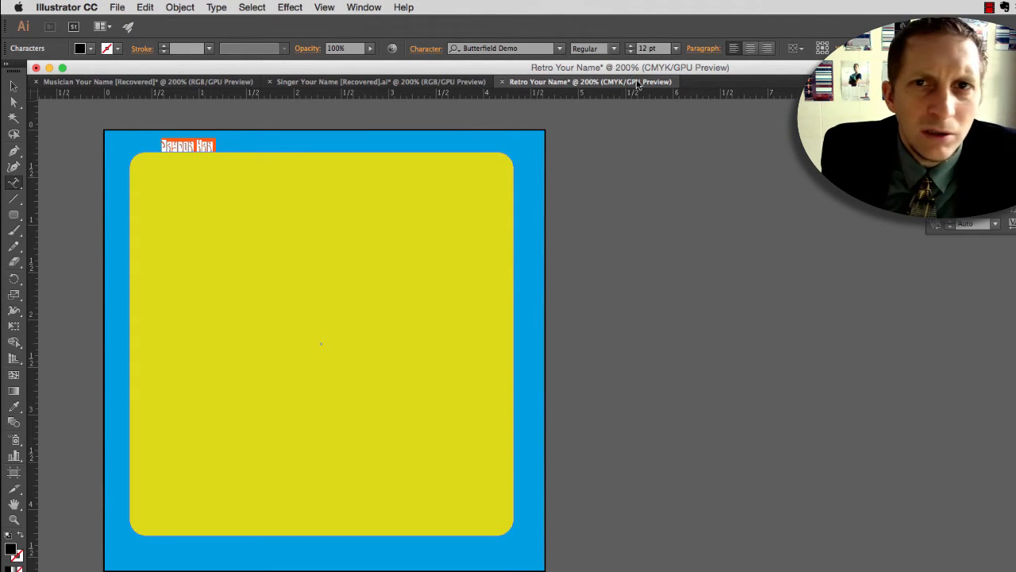
pyautogui.click(676, 49)
pyautogui.click(695, 182)
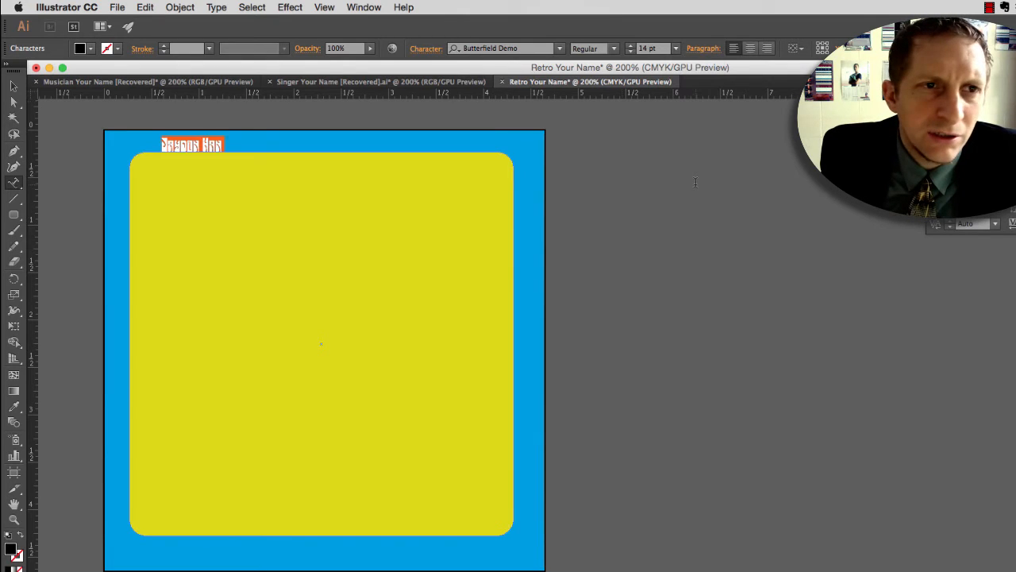
pyautogui.click(676, 49)
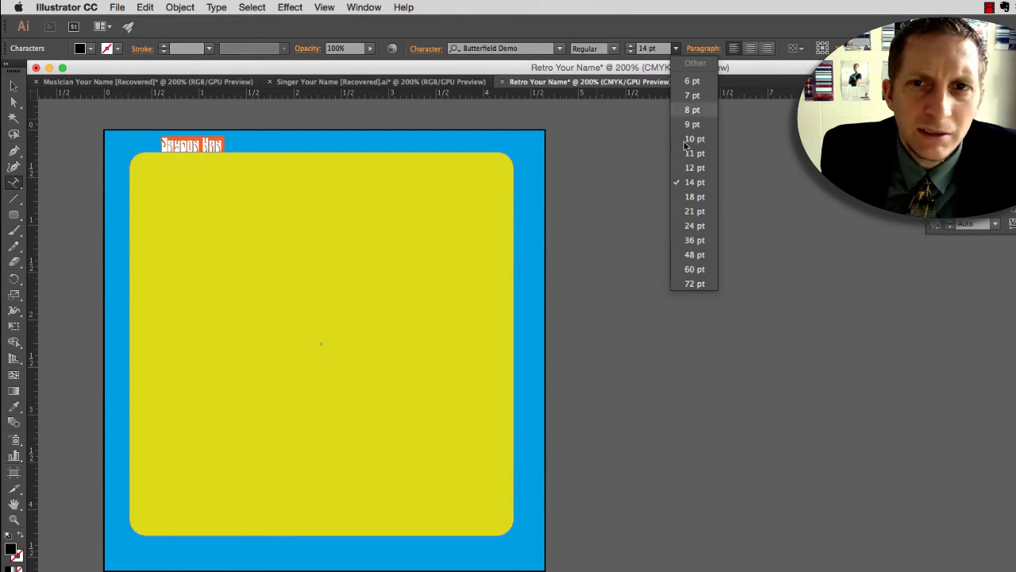
pyautogui.click(691, 199)
pyautogui.click(196, 151)
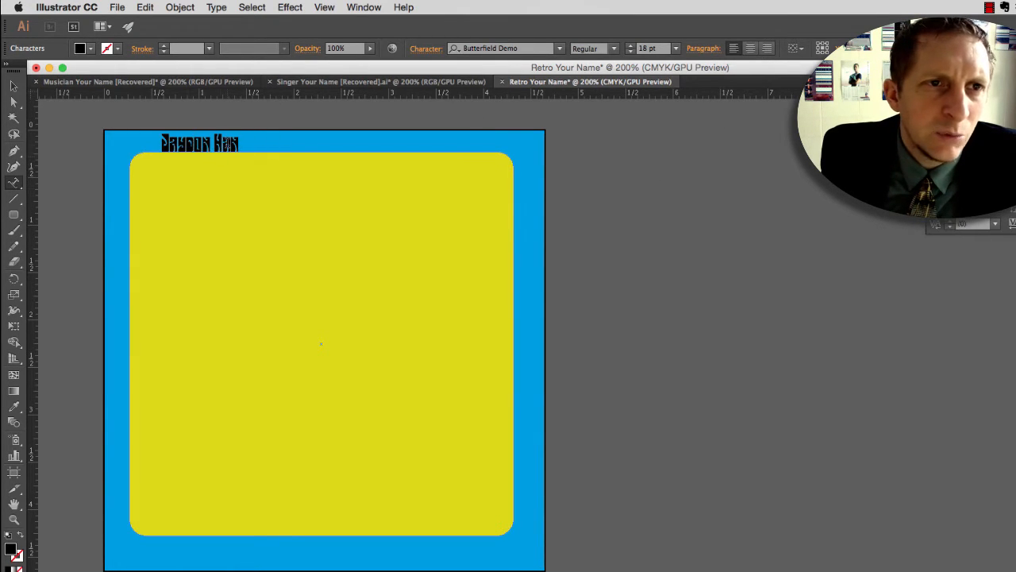
pyautogui.doubleClick(227, 144)
pyautogui.tripleClick(227, 143)
# Step: Place the text cursor after the name, bring the Glyphs panel over the artwork and show the Wingdings font
pyautogui.click(254, 144)
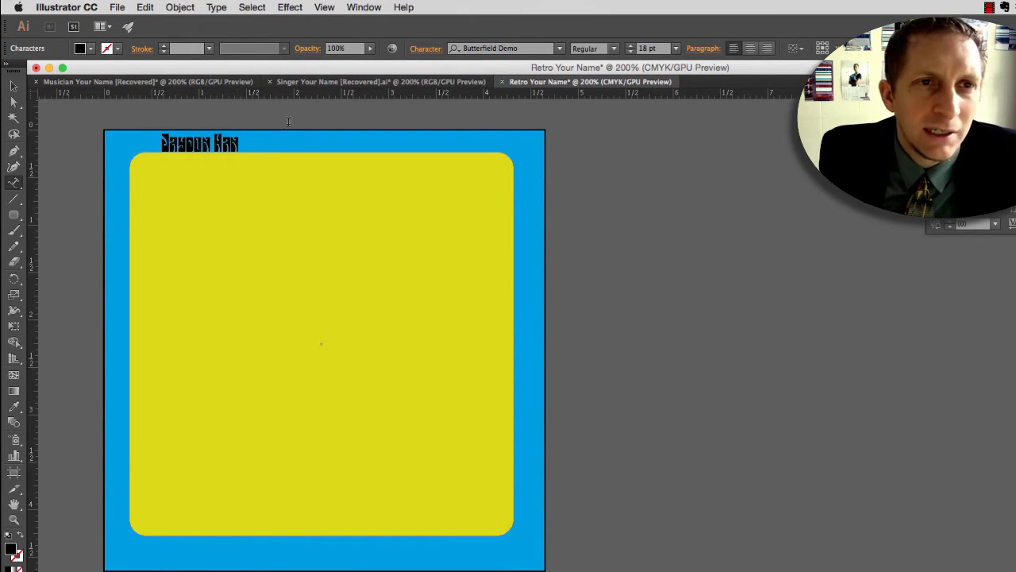
pyautogui.click(217, 7)
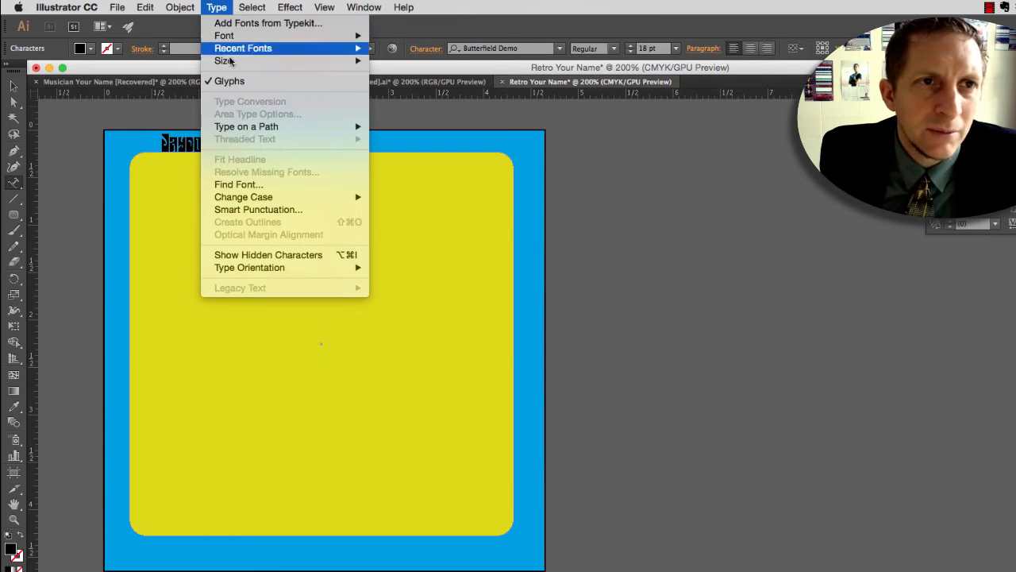
pyautogui.click(923, 537)
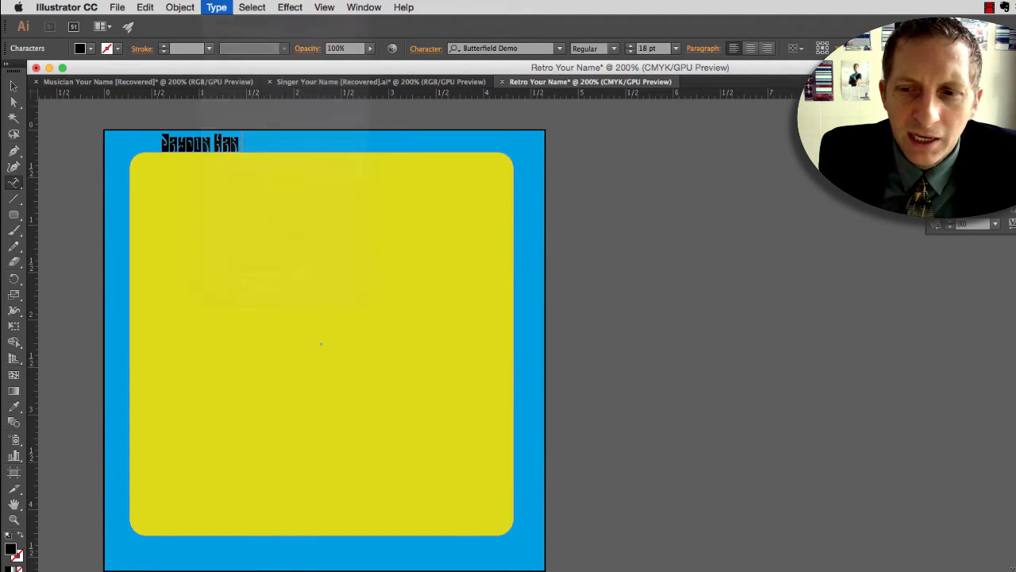
pyautogui.moveTo(945, 570); pyautogui.dragTo(291, 204)
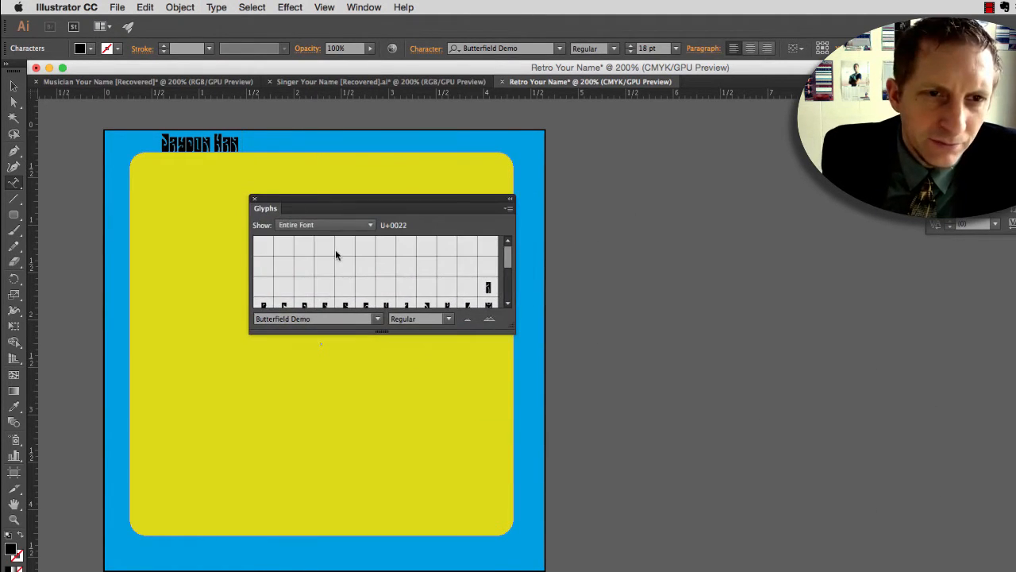
pyautogui.click(311, 318)
pyautogui.write('wi')
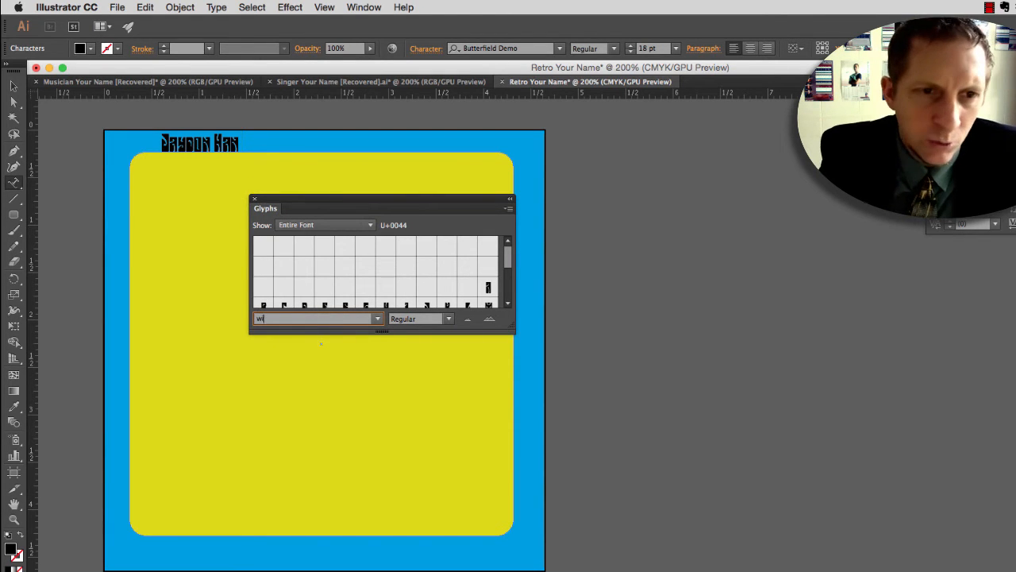
pyautogui.write('ngdings')
pyautogui.press('Return')
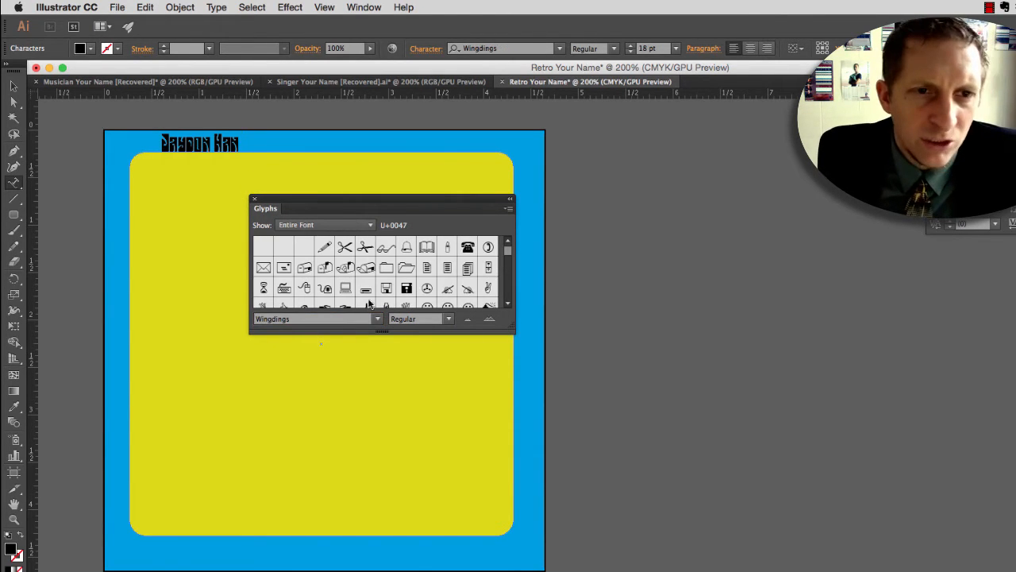
# Step: Insert the outlined flower glyph (U+007b) after the name and move the Glyphs panel off the artwork
pyautogui.moveTo(511, 256); pyautogui.dragTo(507, 276)
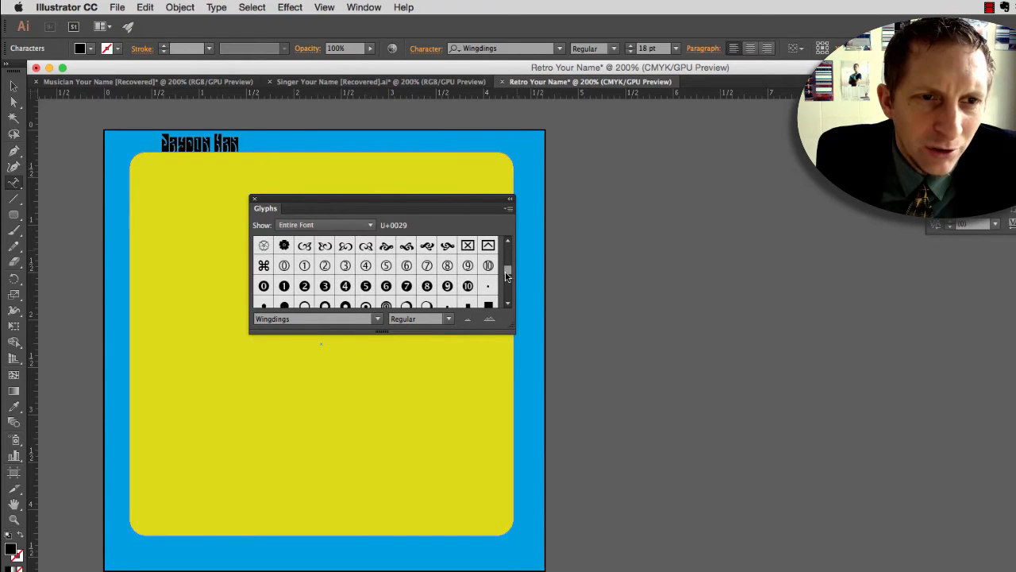
pyautogui.doubleClick(265, 246)
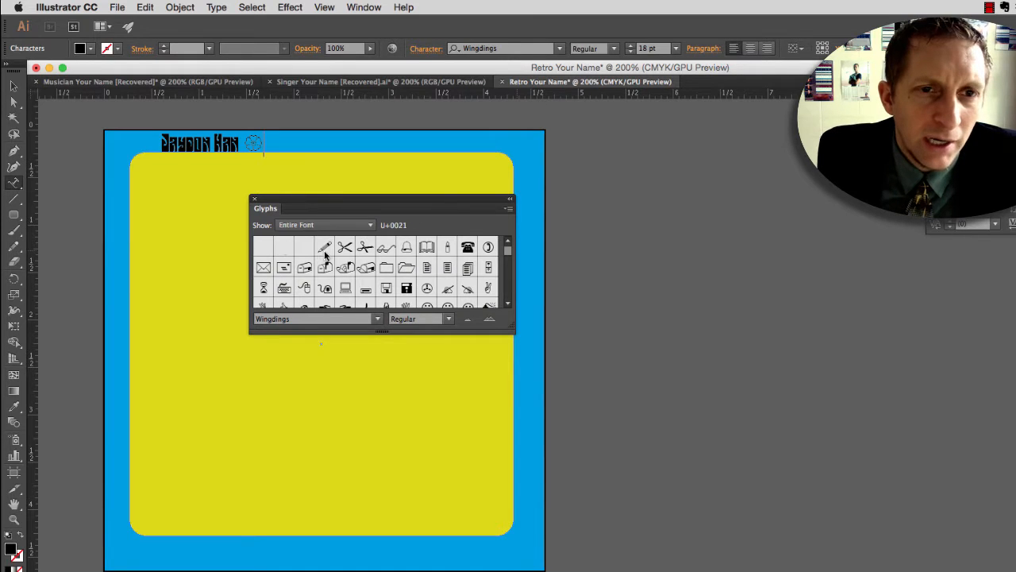
pyautogui.scroll(-10, 325, 252)
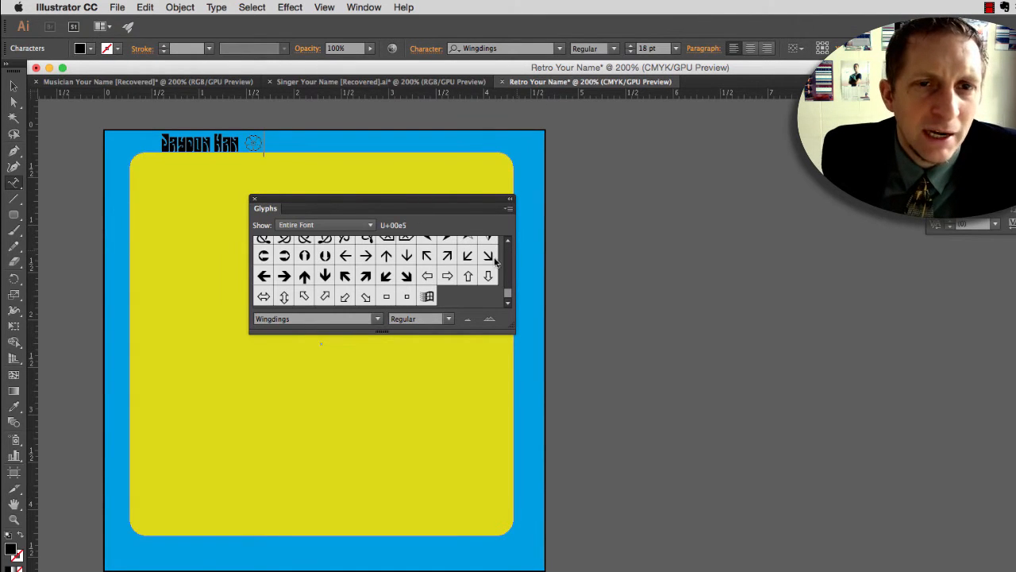
pyautogui.moveTo(405, 206); pyautogui.dragTo(944, 454)
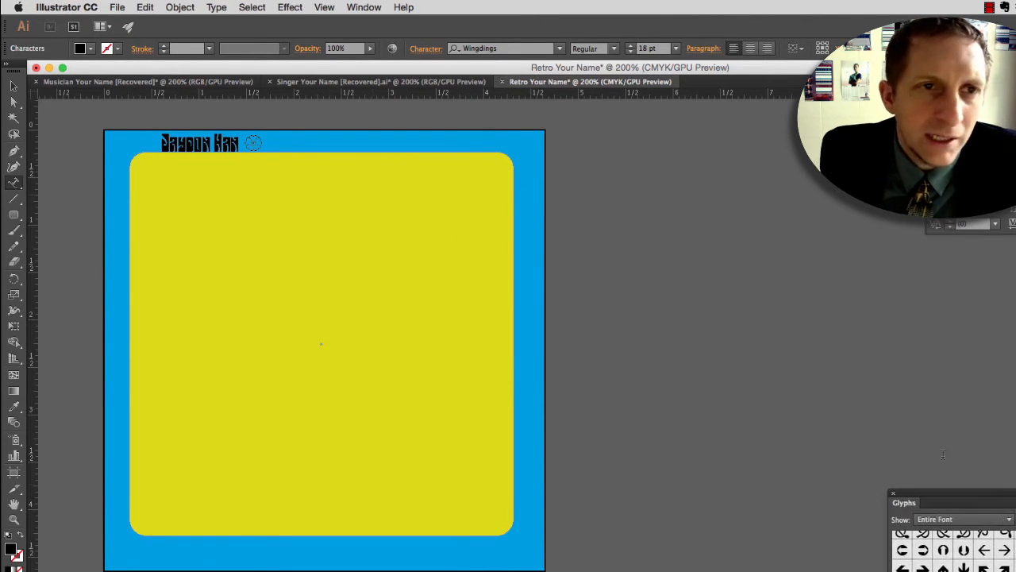
# Step: Copy the name with its flower glyph and paste the copy directly after it on the path
pyautogui.click(271, 141)
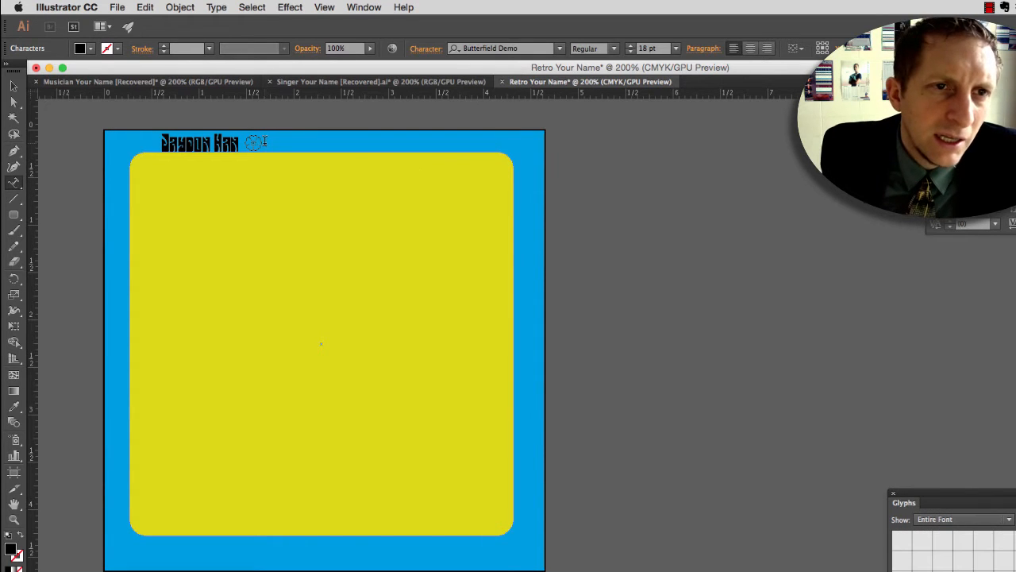
pyautogui.moveTo(161, 143); pyautogui.dragTo(241, 152)
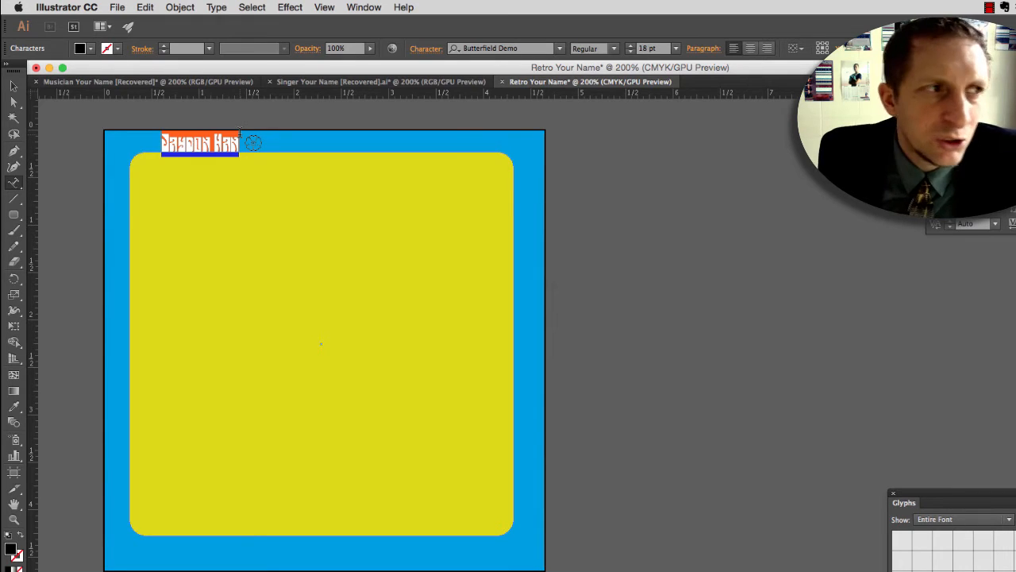
pyautogui.click(265, 142)
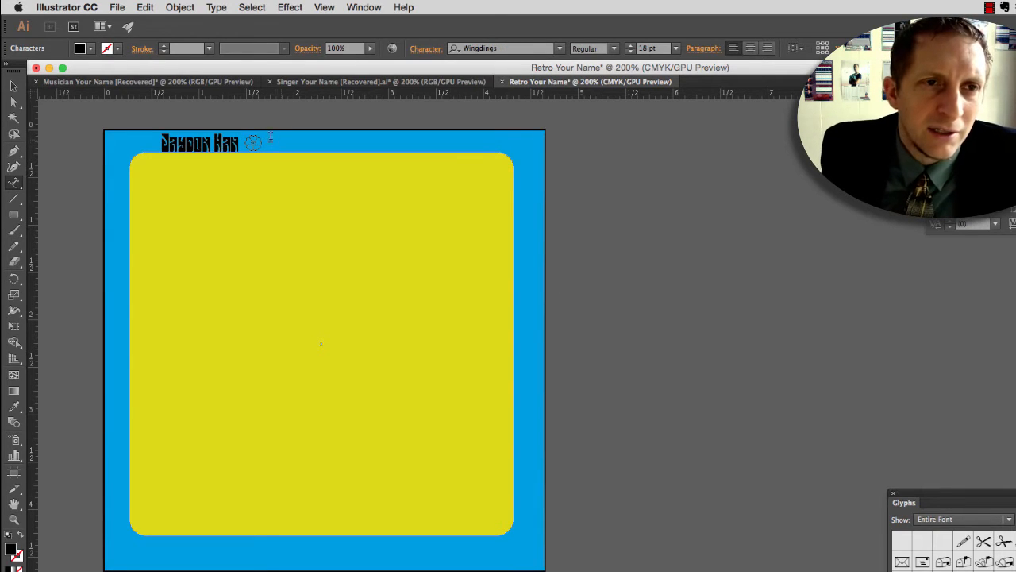
pyautogui.moveTo(267, 142); pyautogui.dragTo(162, 144)
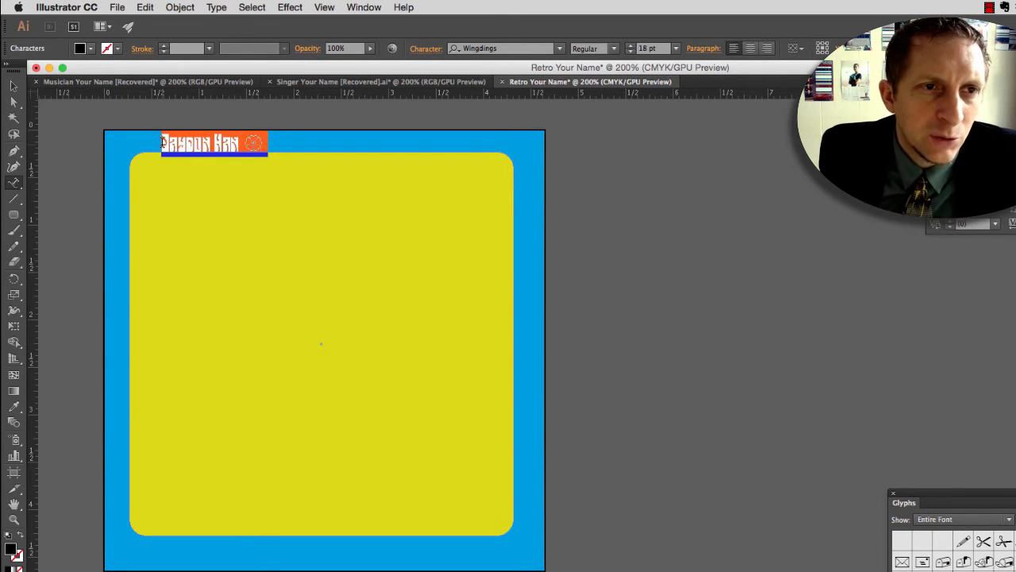
pyautogui.click(265, 141)
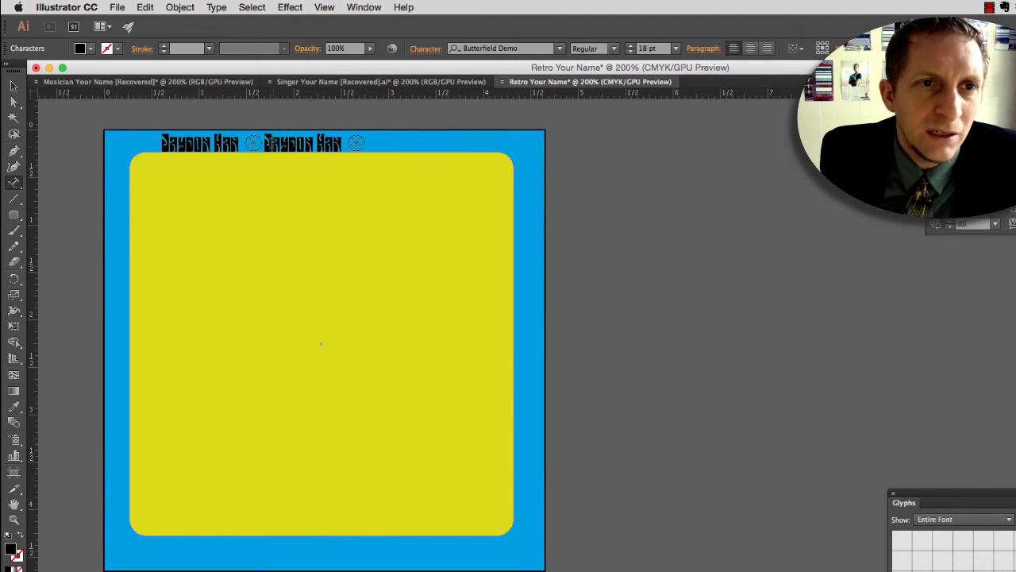
# Step: Insert a space between the first flower glyph and the second name, and reduce that space to 6 pt
pyautogui.click(265, 144)
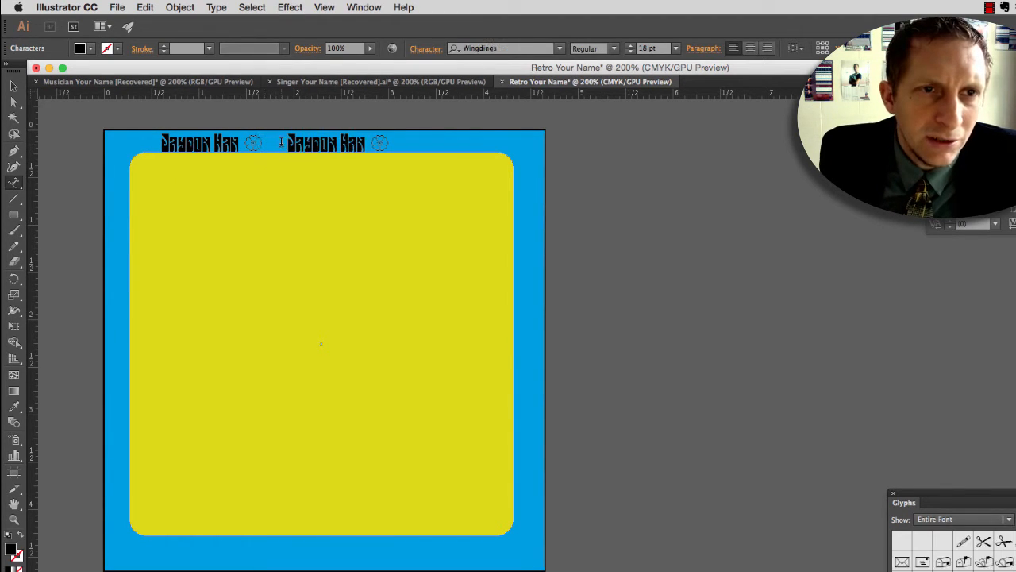
pyautogui.hotkey('shift', 'Left')
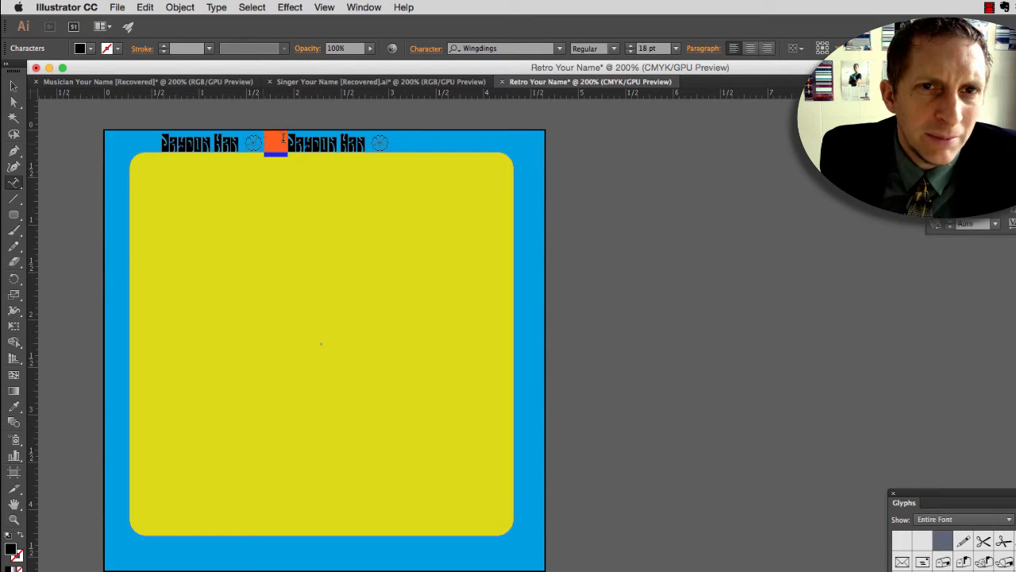
pyautogui.click(675, 49)
pyautogui.click(700, 141)
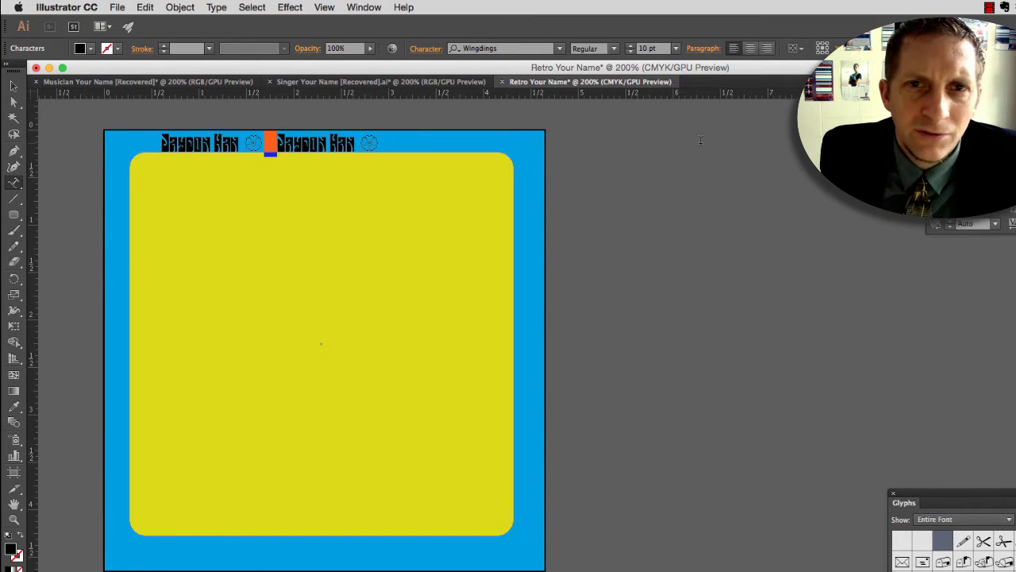
pyautogui.click(675, 49)
pyautogui.click(685, 81)
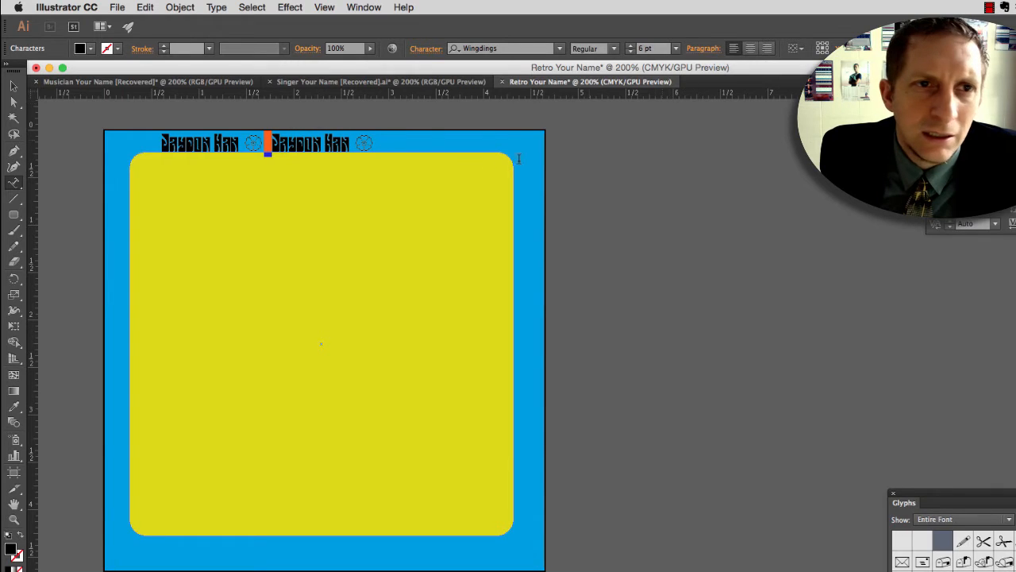
# Step: Copy the second name with its leading space and flower glyph, and paste it repeatedly until the text fills the whole panel edge
pyautogui.click(380, 137)
pyautogui.moveTo(268, 140); pyautogui.dragTo(373, 142)
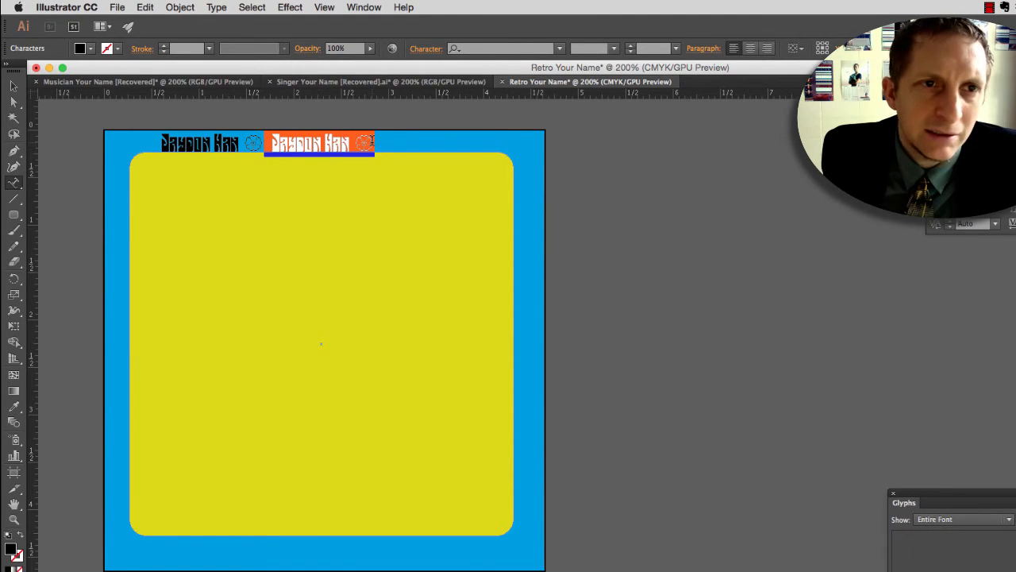
pyautogui.press('super+c')
pyautogui.click(379, 137)
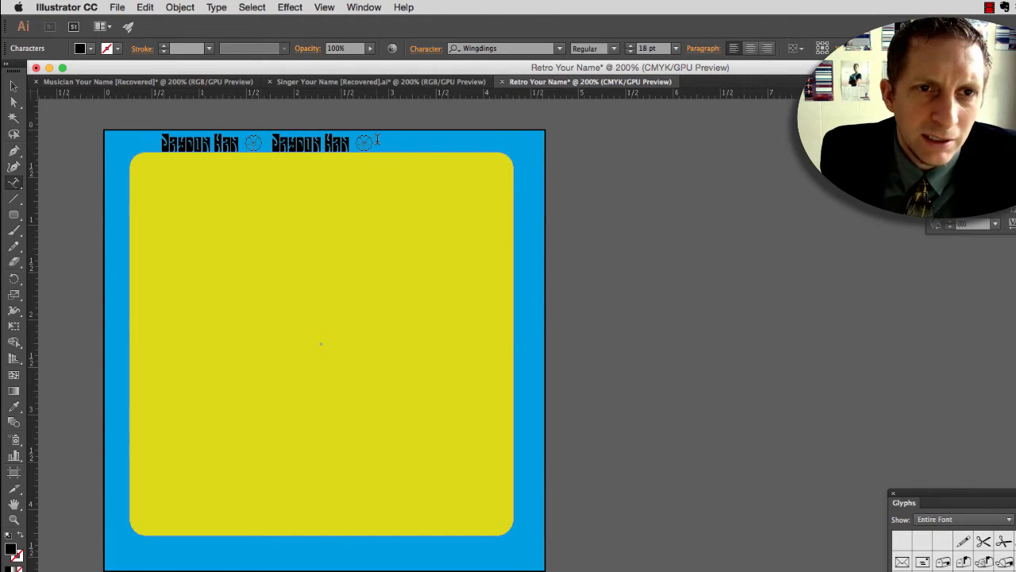
pyautogui.press('super+v')
pyautogui.press('super+v')
pyautogui.press('super+v')
pyautogui.press('super+v')
pyautogui.press('super+v')
pyautogui.press('super+v')
pyautogui.press('super+v')
pyautogui.press('super+v')
pyautogui.press('super+v')
pyautogui.press('super+v')
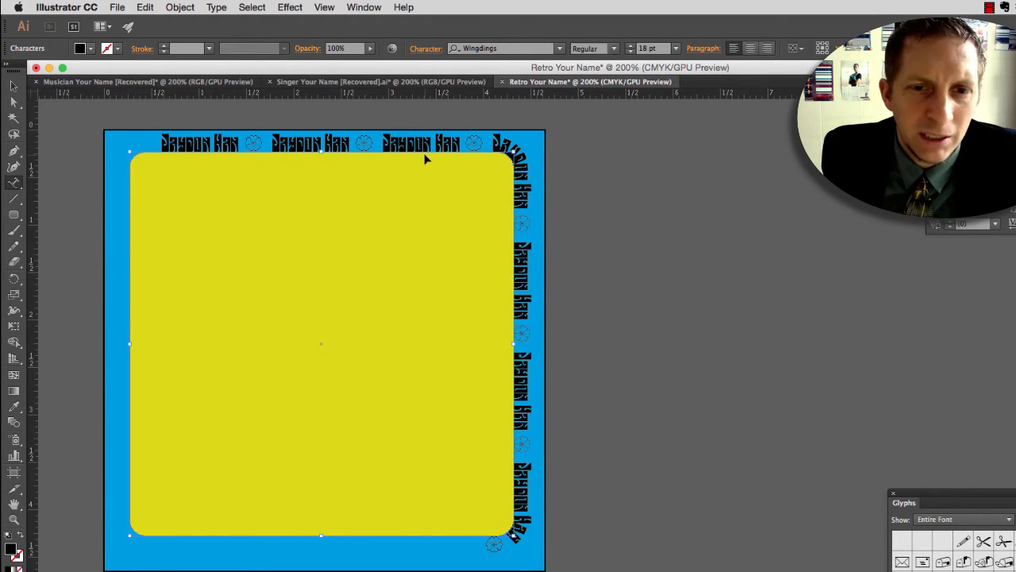
pyautogui.press('super+v')
pyautogui.press('super+v')
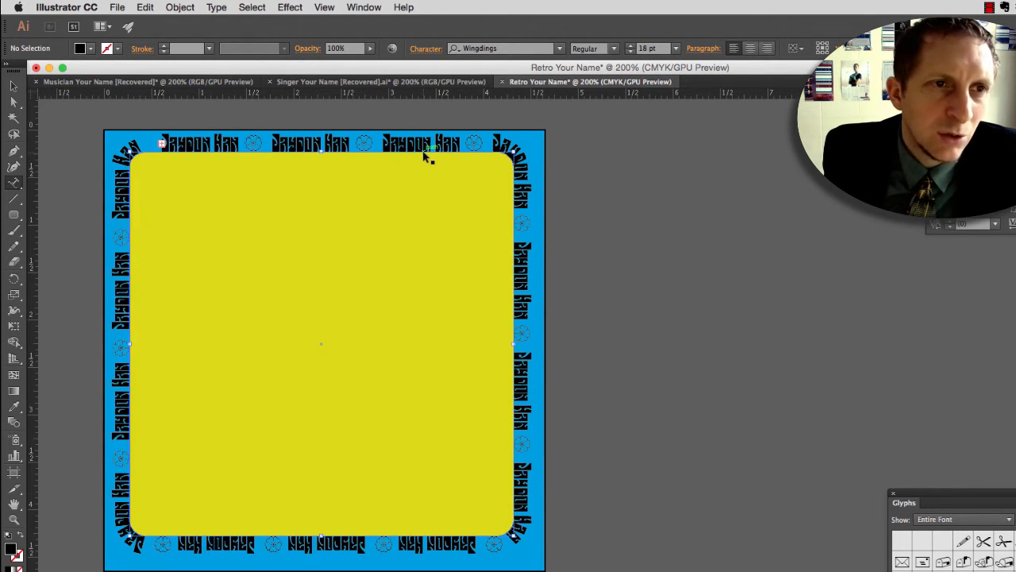
# Step: Try to slide the start of the border text back along the panel's upper edge, undo the shift, and deselect the text
pyautogui.press('super+shift+a')
pyautogui.click(150, 148)
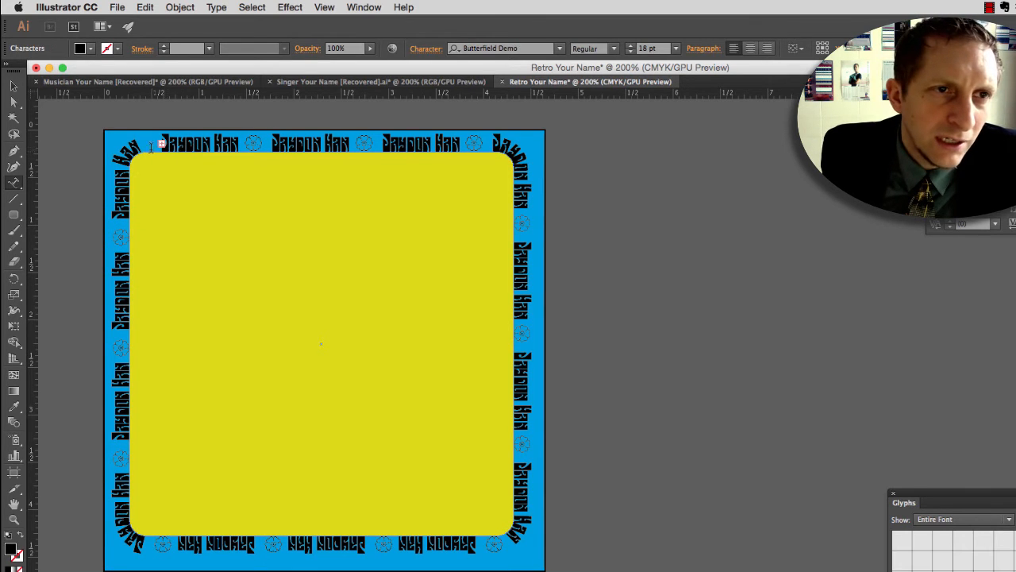
pyautogui.press('Escape')
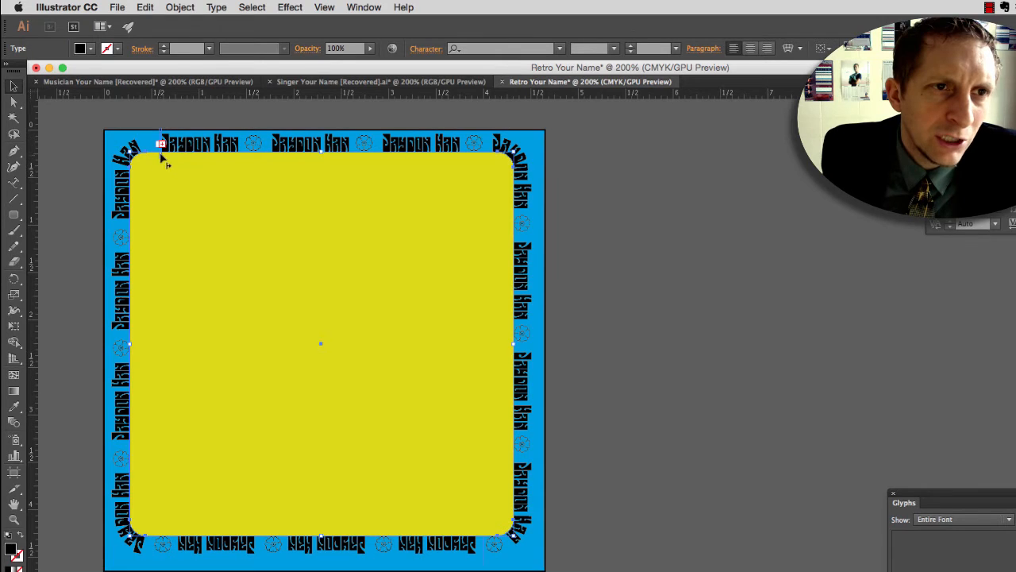
pyautogui.moveTo(153, 156); pyautogui.dragTo(144, 156)
pyautogui.press('super+z')
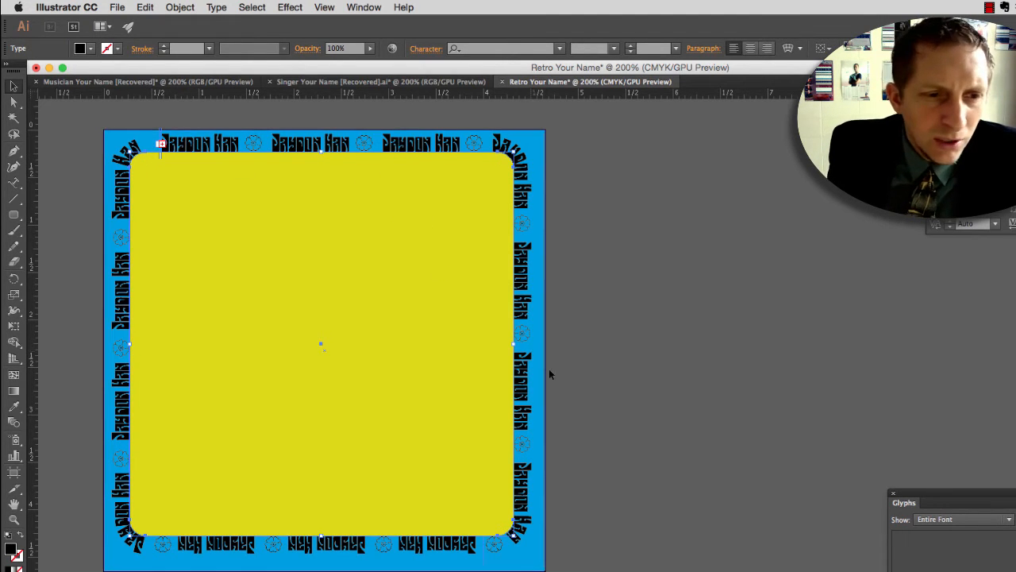
pyautogui.click(588, 388)
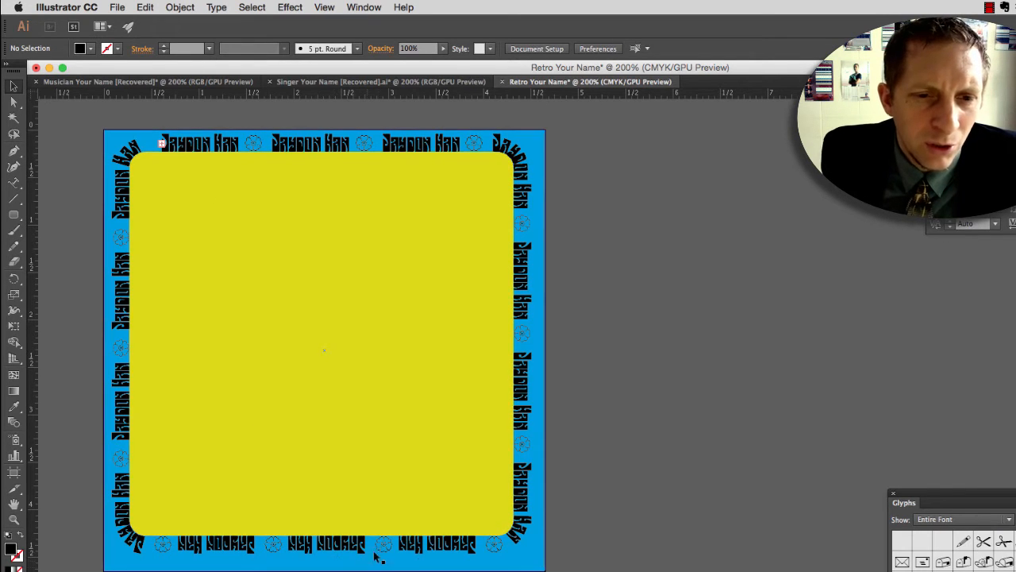
# Step: Try enlarging the yellow rounded panel to about 4.12 by 4.2 in, and undo the resize
pyautogui.click(496, 522)
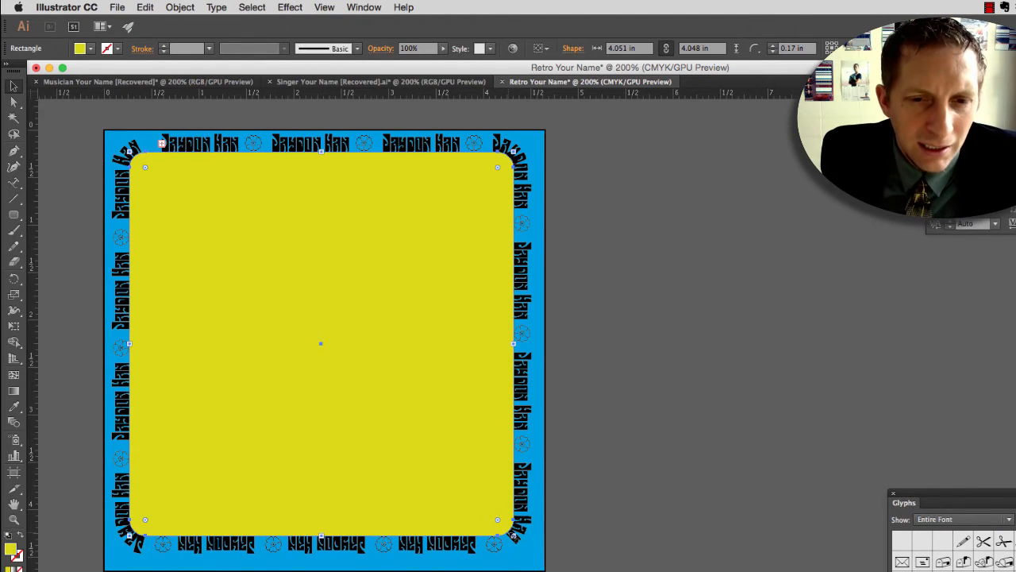
pyautogui.moveTo(514, 539); pyautogui.dragTo(521, 548)
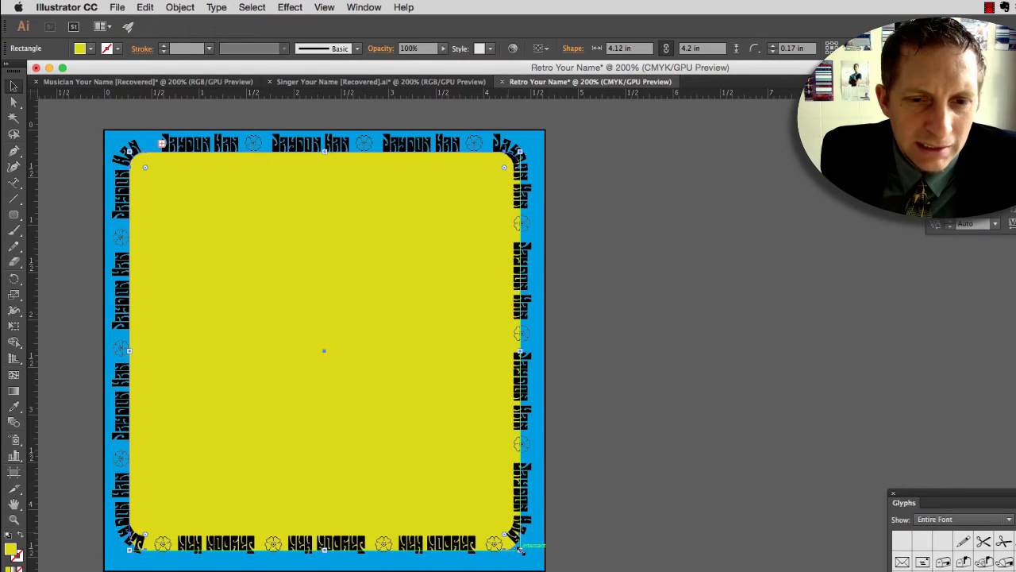
pyautogui.press('super+z')
pyautogui.click(534, 571)
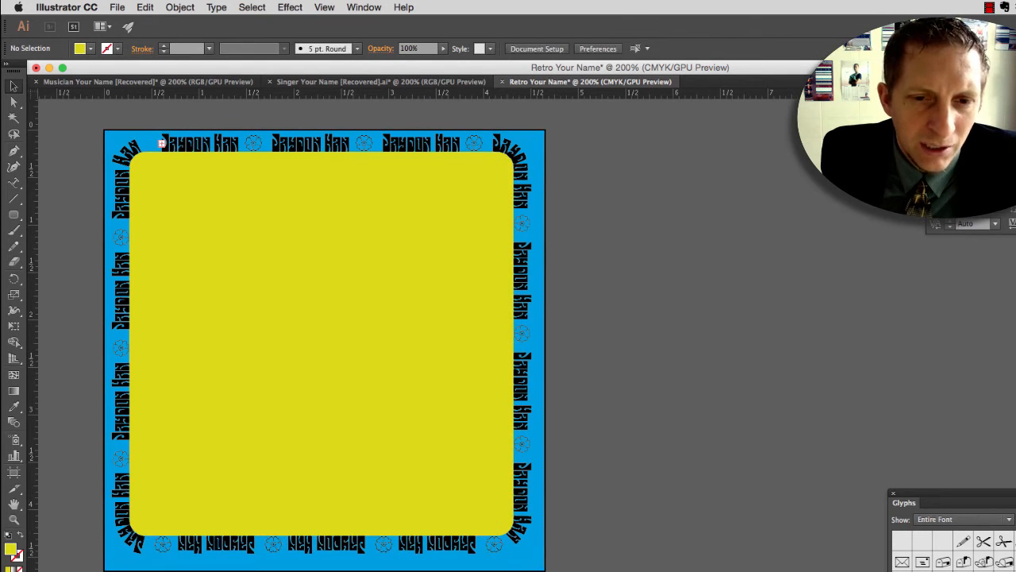
# Step: Select the blue background square behind the border text and lock it
pyautogui.click(516, 566)
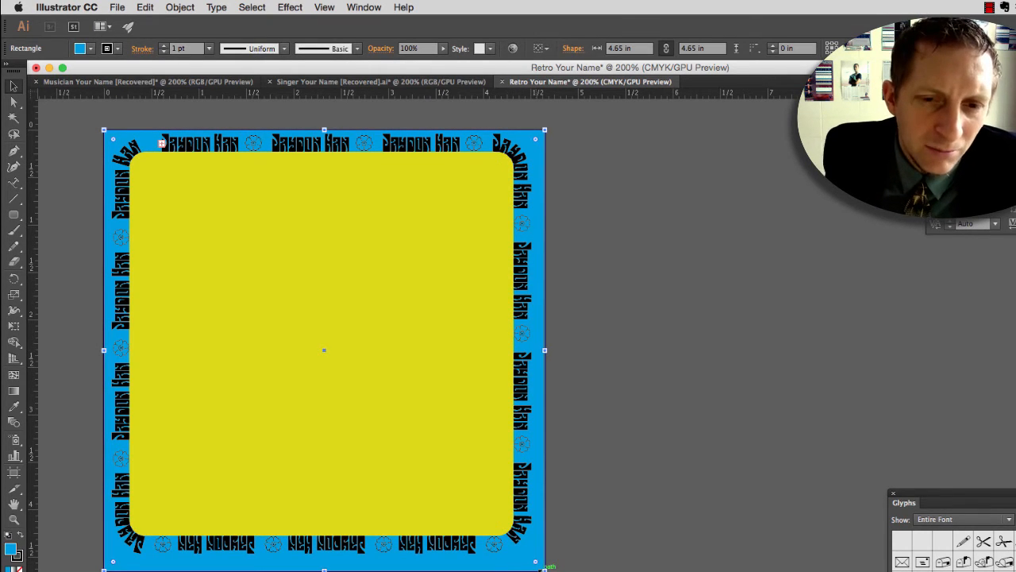
pyautogui.moveTo(544, 570); pyautogui.dragTo(544, 570)
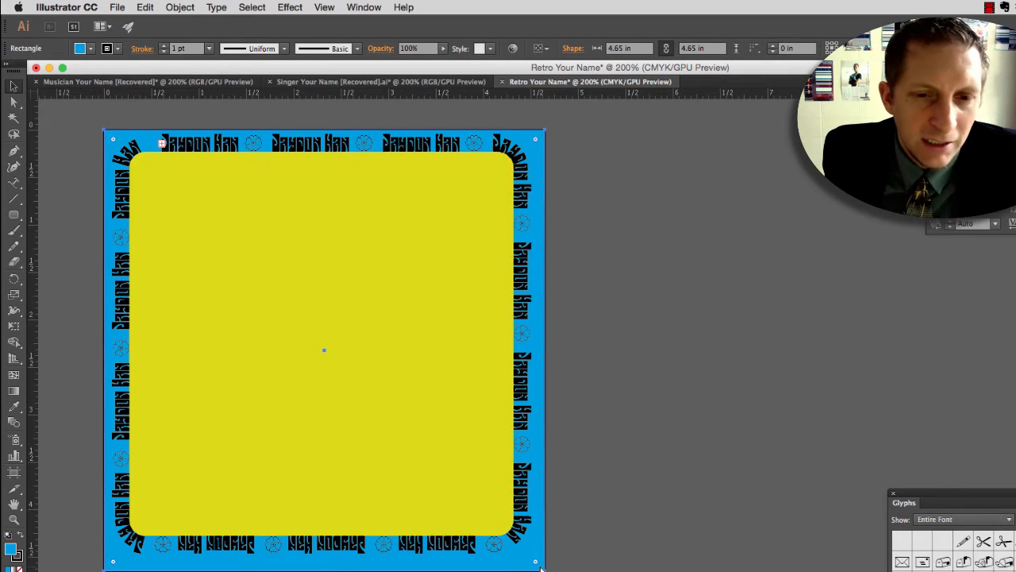
pyautogui.press('super+2')
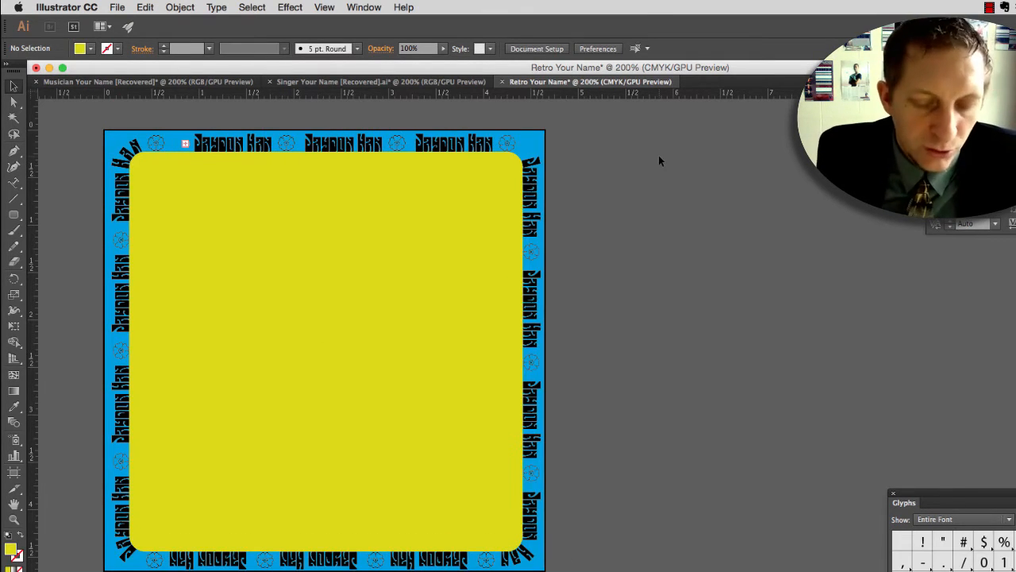
# Step: Paste the green singer artwork, place it in the lower-left part of the yellow panel, and release its clipping mask
pyautogui.press('super+v')
pyautogui.moveTo(559, 354); pyautogui.dragTo(242, 340)
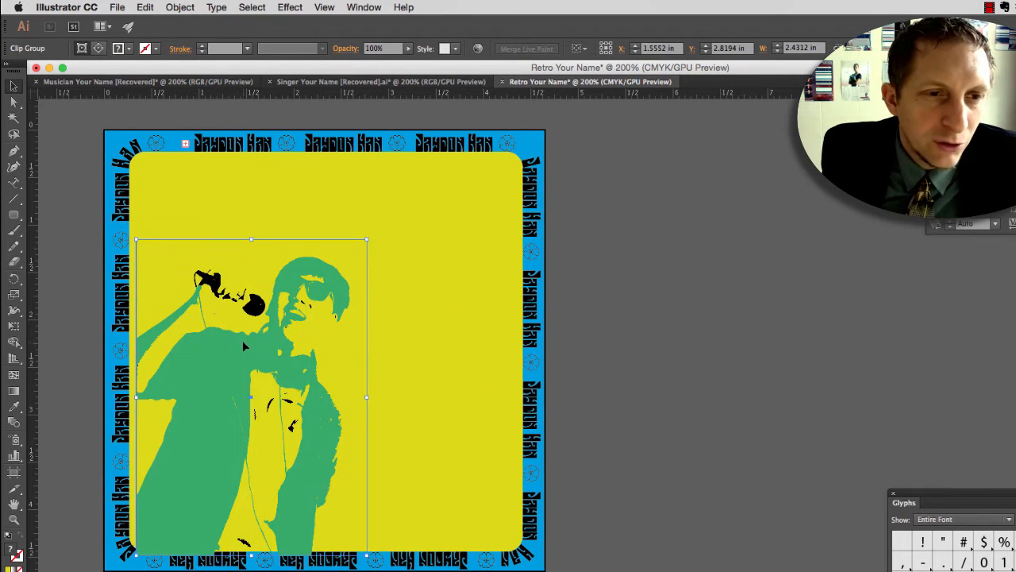
pyautogui.rightClick(242, 340)
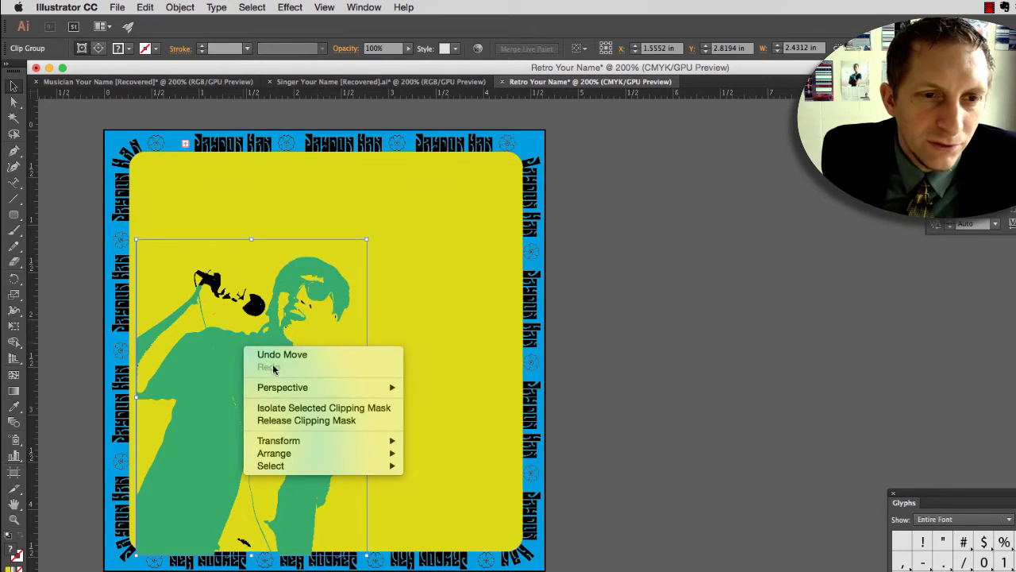
pyautogui.moveTo(301, 445)
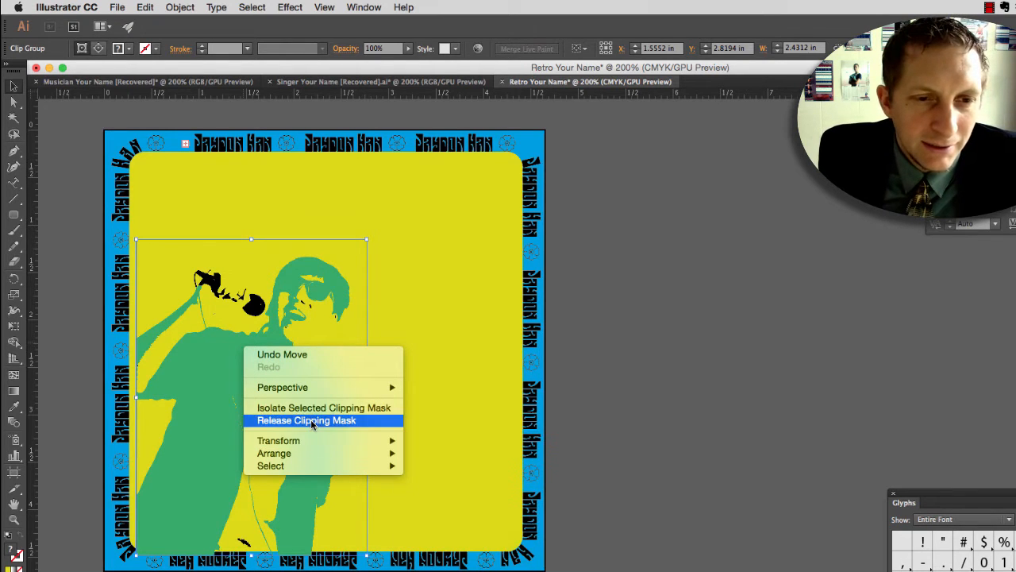
pyautogui.click(306, 420)
# Step: Move the unmasked singer slightly up and left so the elbow extends over the blue border, and deselect it
pyautogui.click(401, 363)
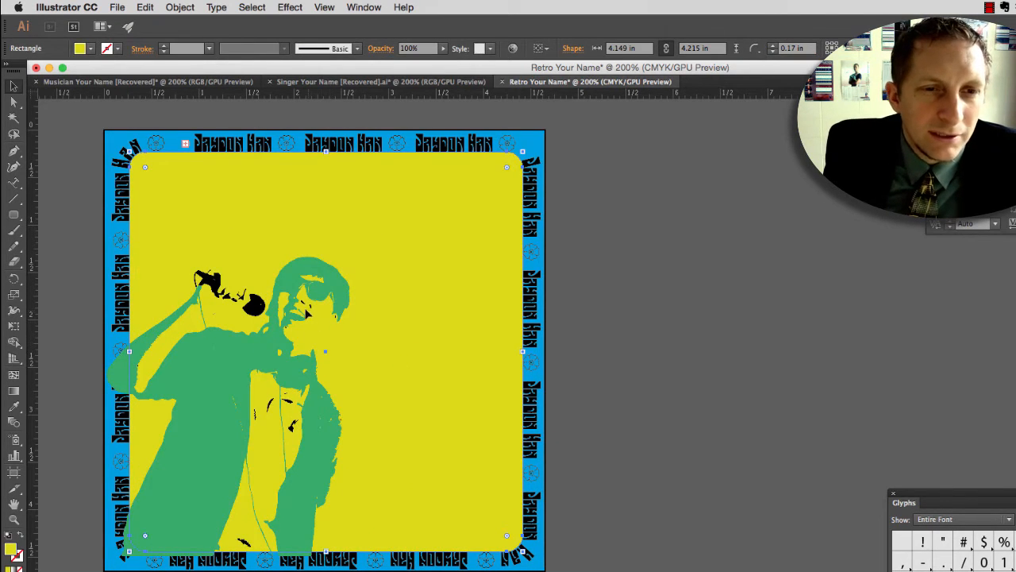
pyautogui.moveTo(307, 314)
pyautogui.mouseDown()
pyautogui.moveTo(286, 319)
pyautogui.moveTo(291, 310)
pyautogui.mouseUp()
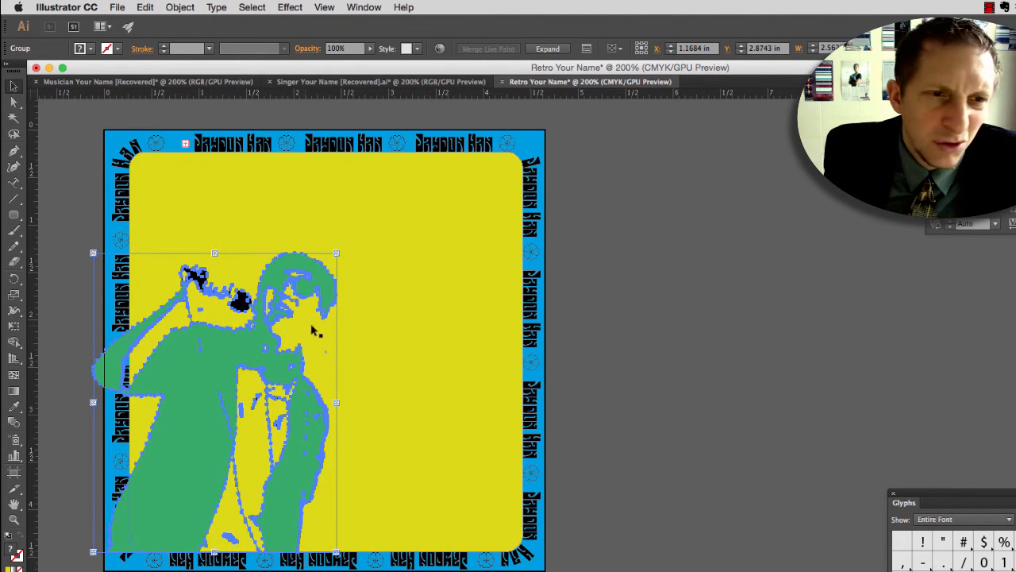
pyautogui.click(364, 311)
pyautogui.click(309, 295)
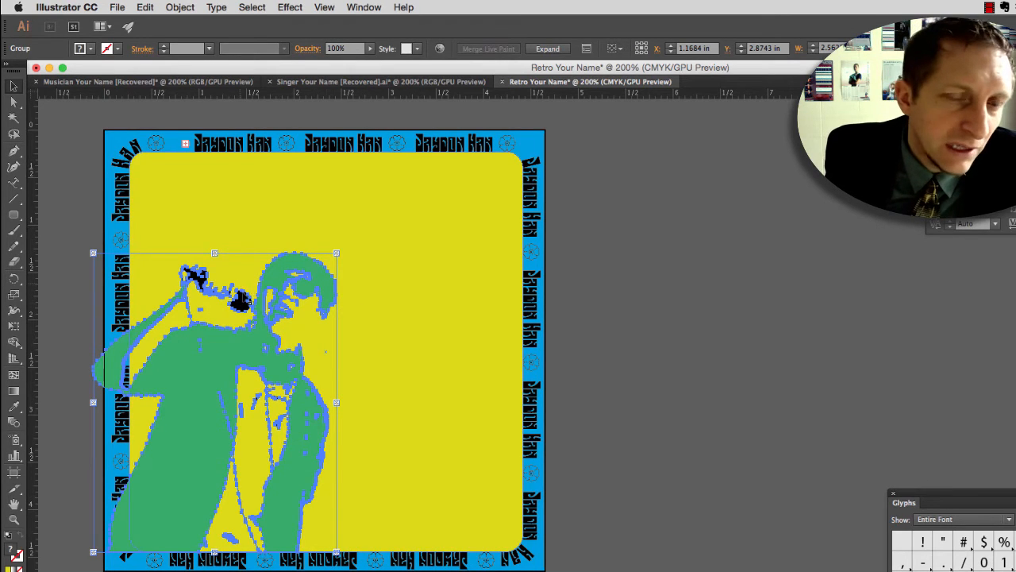
pyautogui.click(352, 322)
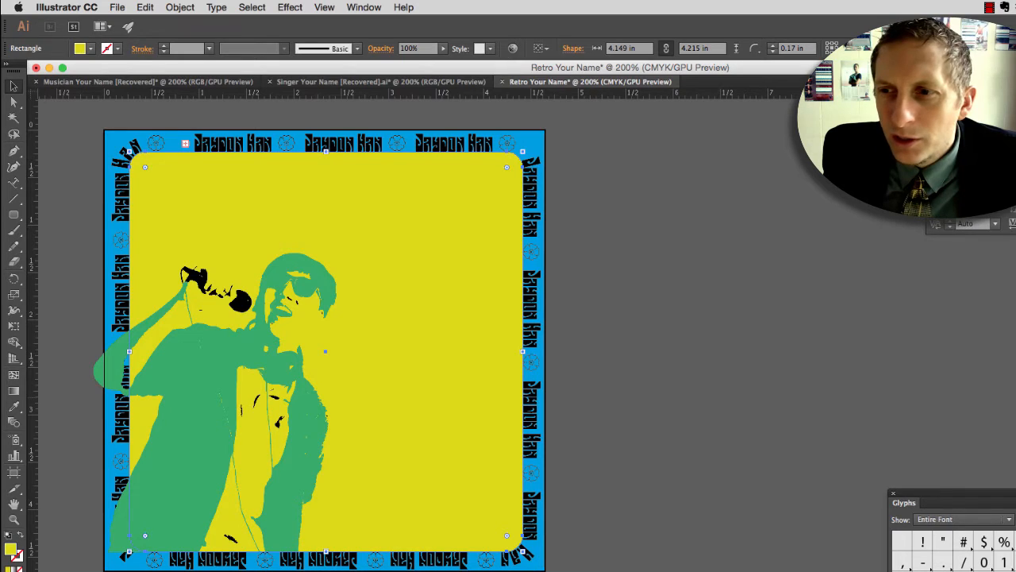
# Step: Create a new layer named guides above Layer 1, and place the Layers panel beside the artwork
pyautogui.moveTo(1015, 318); pyautogui.dragTo(499, 183)
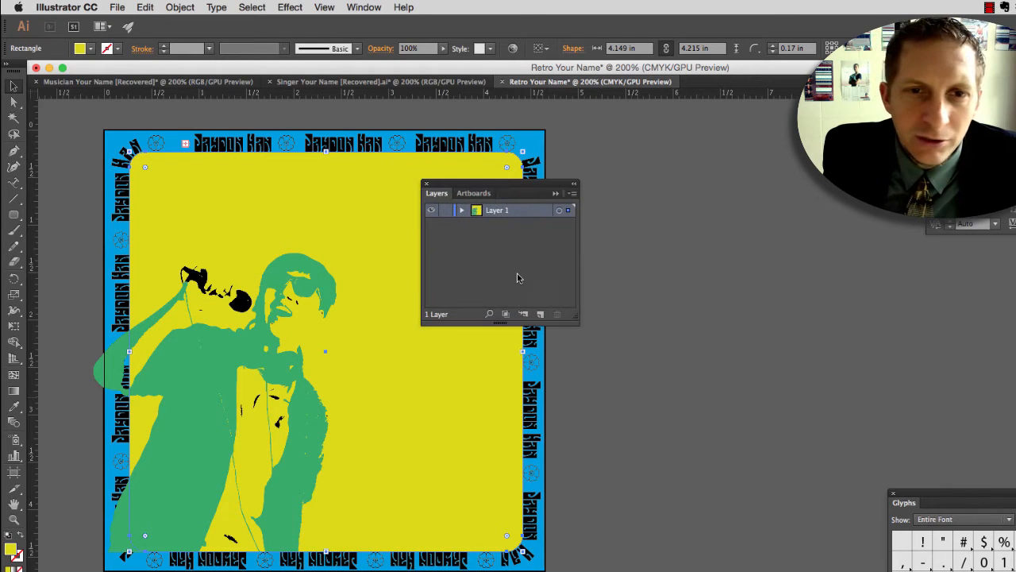
pyautogui.click(540, 315)
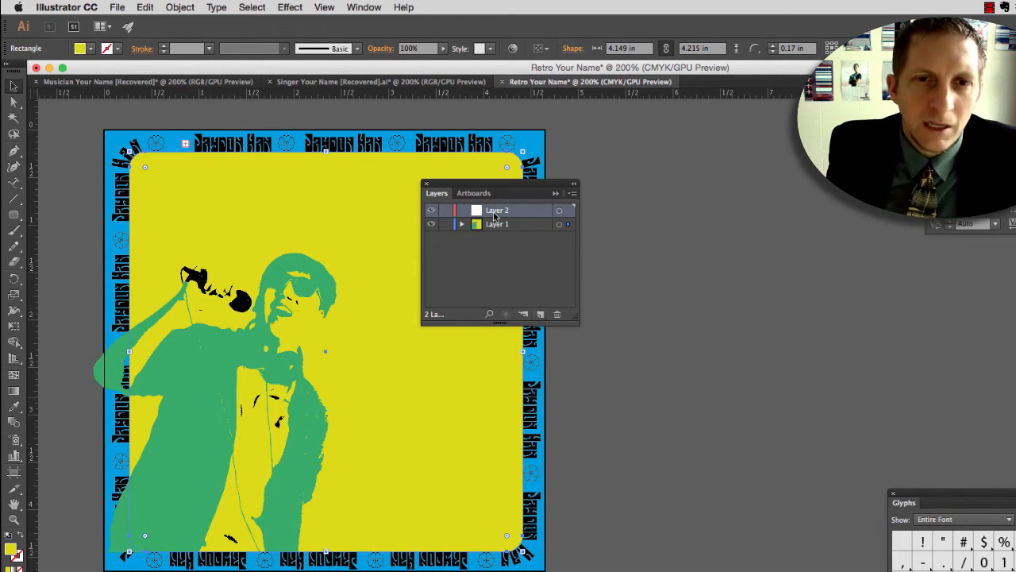
pyautogui.doubleClick(496, 210)
pyautogui.write('guide')
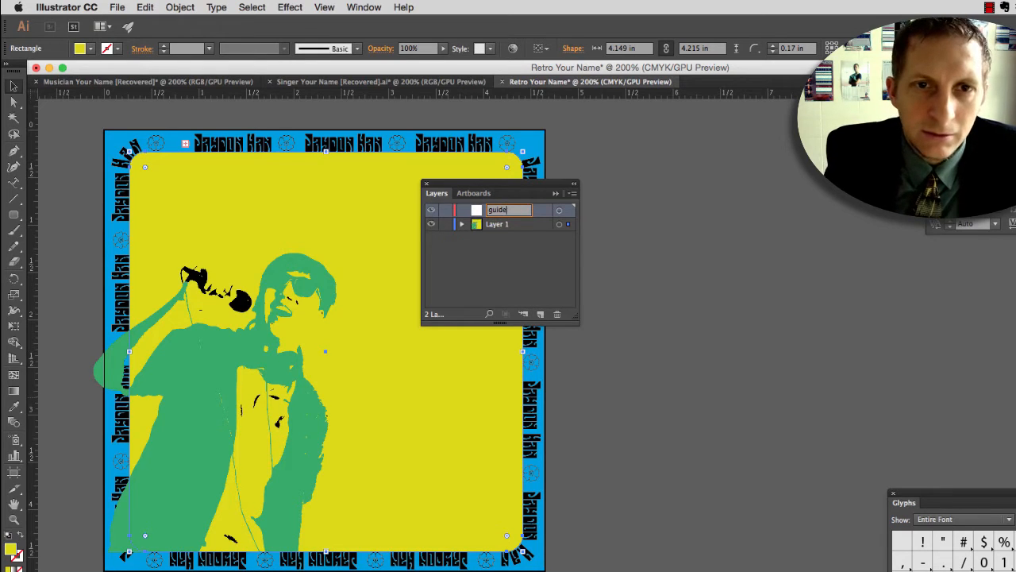
pyautogui.write('s')
pyautogui.click(525, 256)
pyautogui.moveTo(518, 191); pyautogui.dragTo(687, 254)
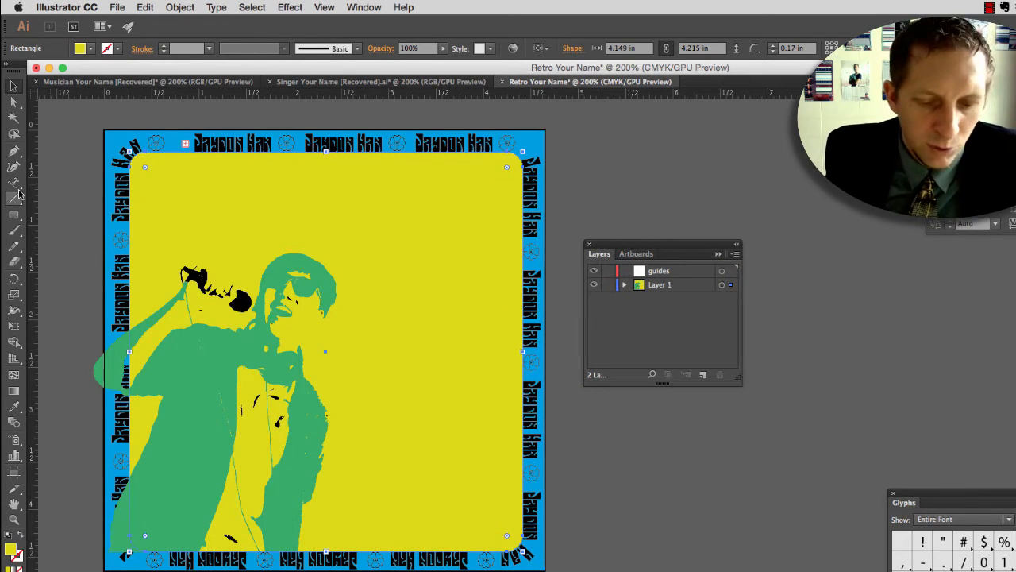
# Step: Set up the Paintbrush with no fill and a brown stroke (C=35 M=60 Y=80 K=25), with nothing selected
pyautogui.press('b')
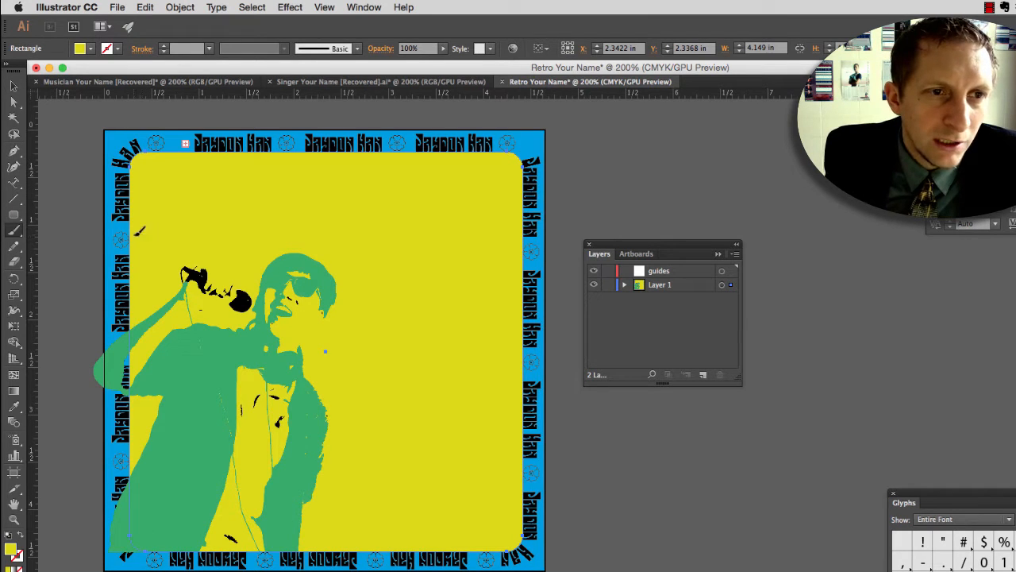
pyautogui.press('super+shift+a')
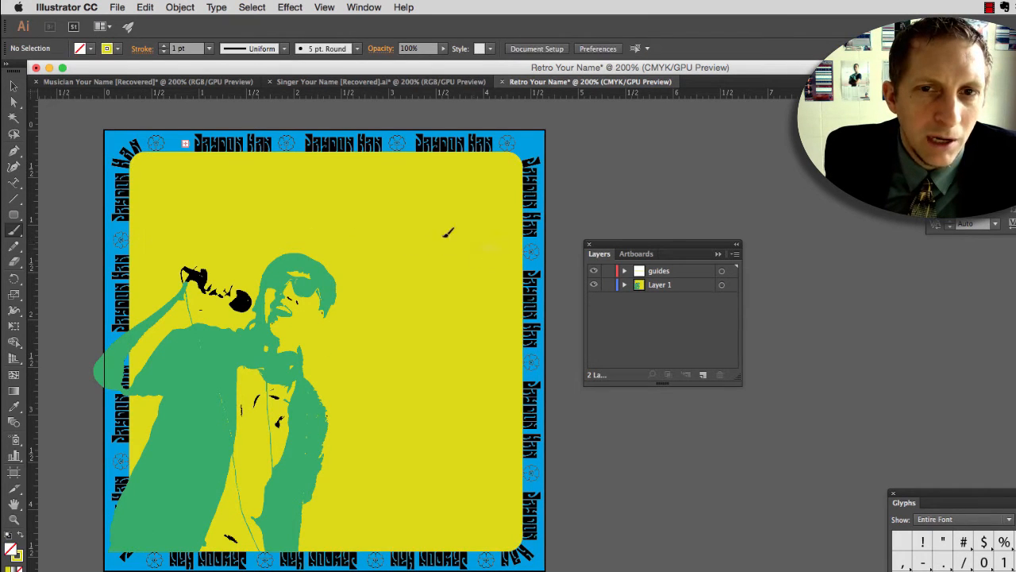
pyautogui.click(90, 49)
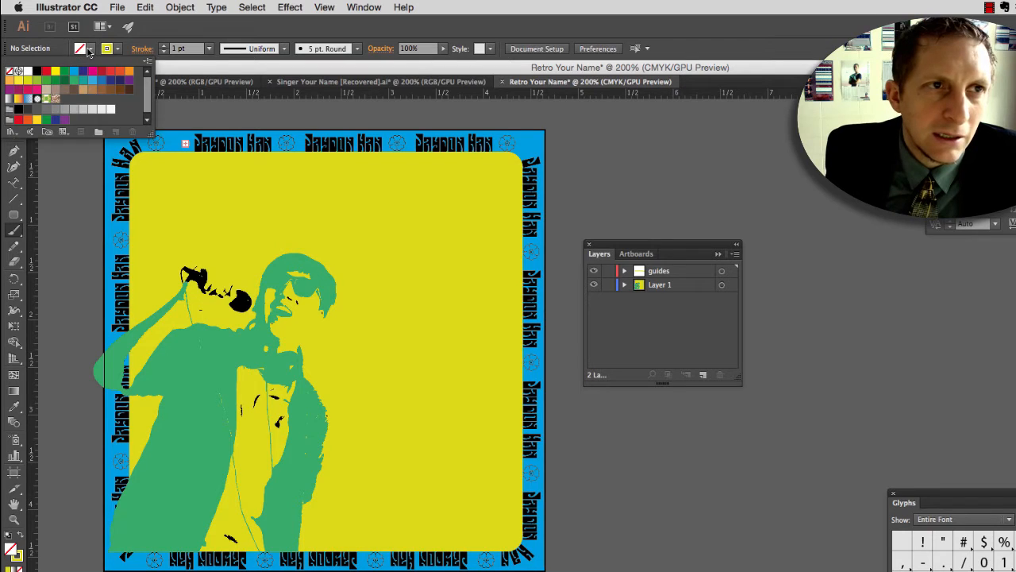
pyautogui.click(117, 49)
pyautogui.click(117, 48)
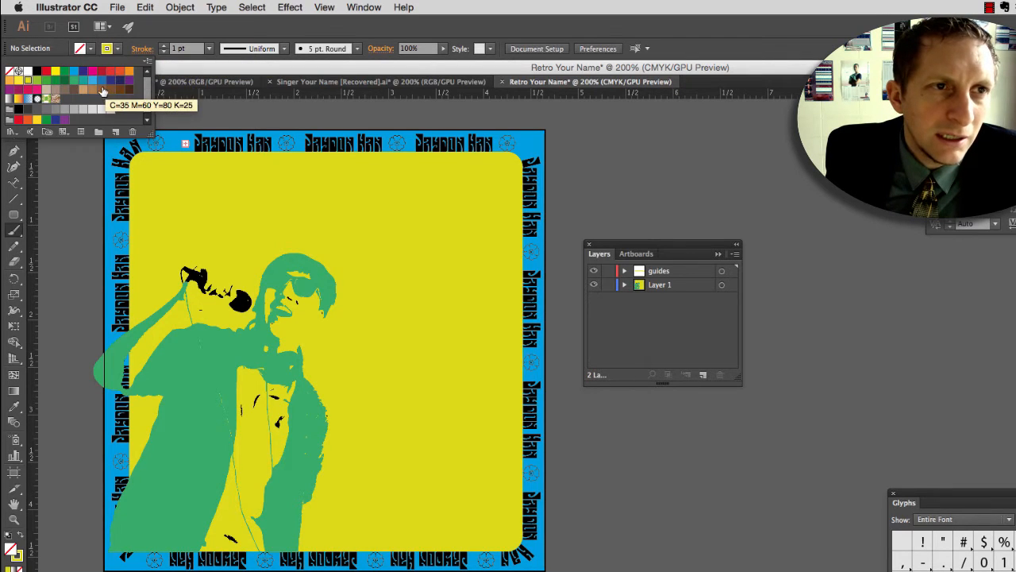
pyautogui.click(101, 89)
pyautogui.click(153, 227)
# Step: Paint one long wavy guide line above the singer and three shorter wavy guide lines beside him on the guides layer
pyautogui.moveTo(139, 236); pyautogui.dragTo(490, 241)
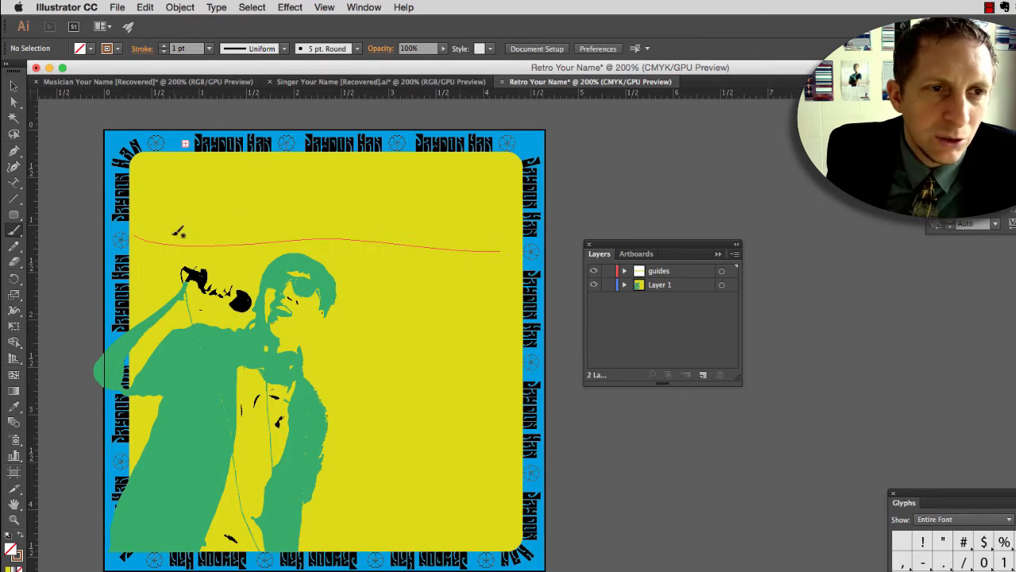
pyautogui.moveTo(148, 230)
pyautogui.mouseDown()
pyautogui.moveTo(210, 248)
pyautogui.moveTo(355, 233)
pyautogui.moveTo(479, 235)
pyautogui.moveTo(514, 249)
pyautogui.mouseUp()
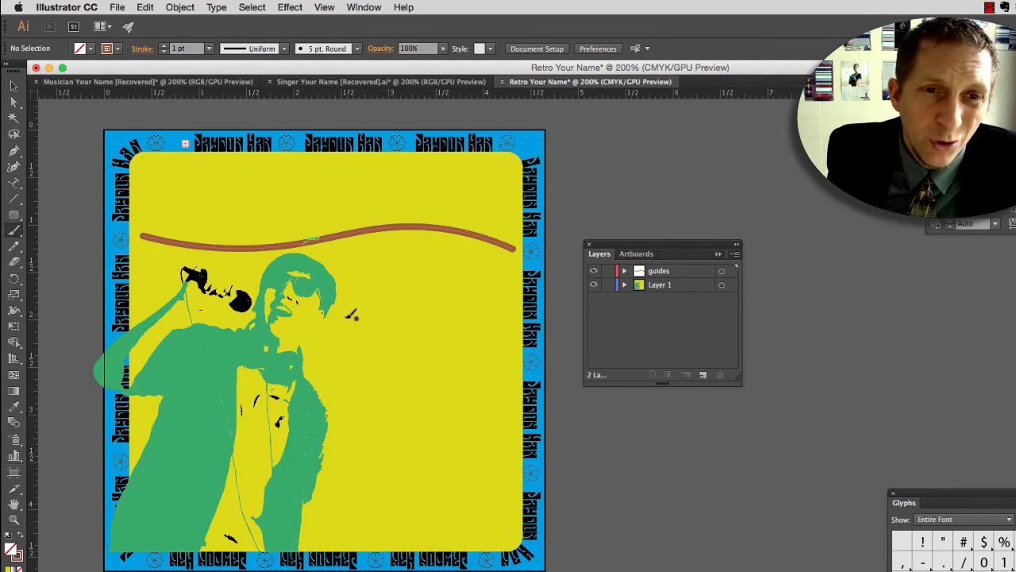
pyautogui.moveTo(343, 320); pyautogui.dragTo(508, 326)
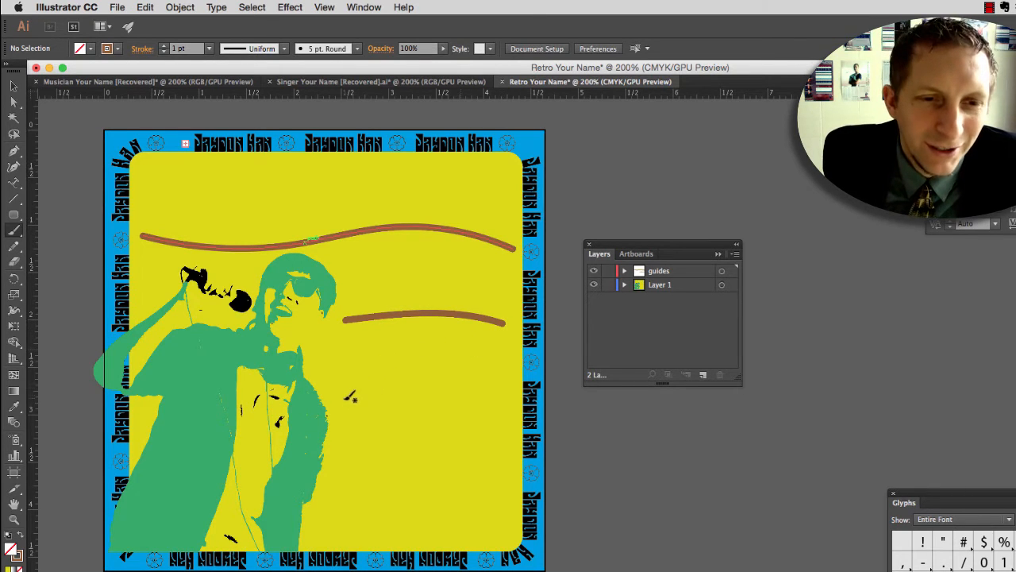
pyautogui.moveTo(340, 401); pyautogui.dragTo(508, 411)
pyautogui.moveTo(333, 467)
pyautogui.mouseDown()
pyautogui.moveTo(461, 470)
pyautogui.moveTo(506, 481)
pyautogui.mouseUp()
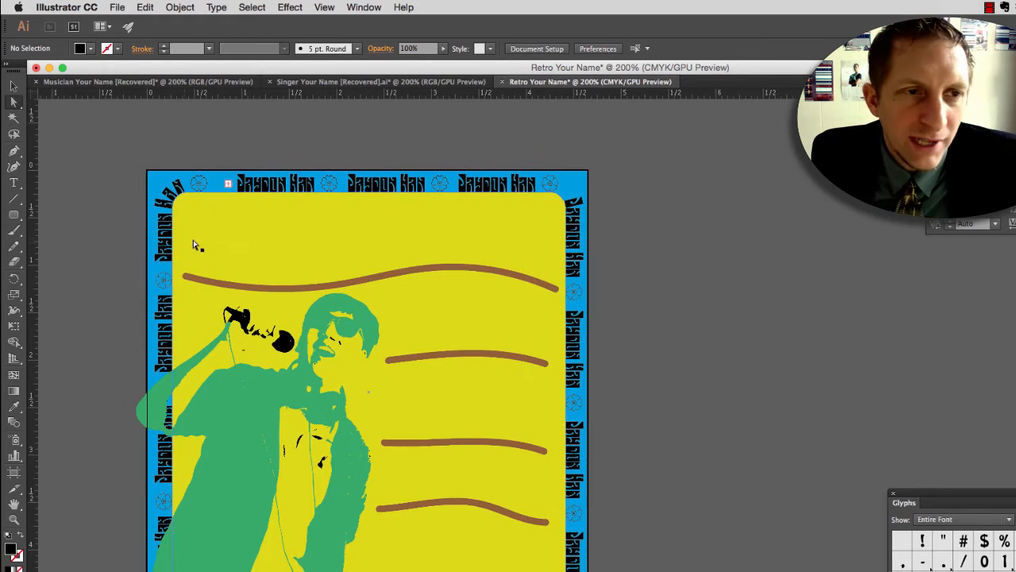
# Step: Add the singer's name in capitals as 12 pt Hobo Std Medium point text above the long guide line
pyautogui.press('t')
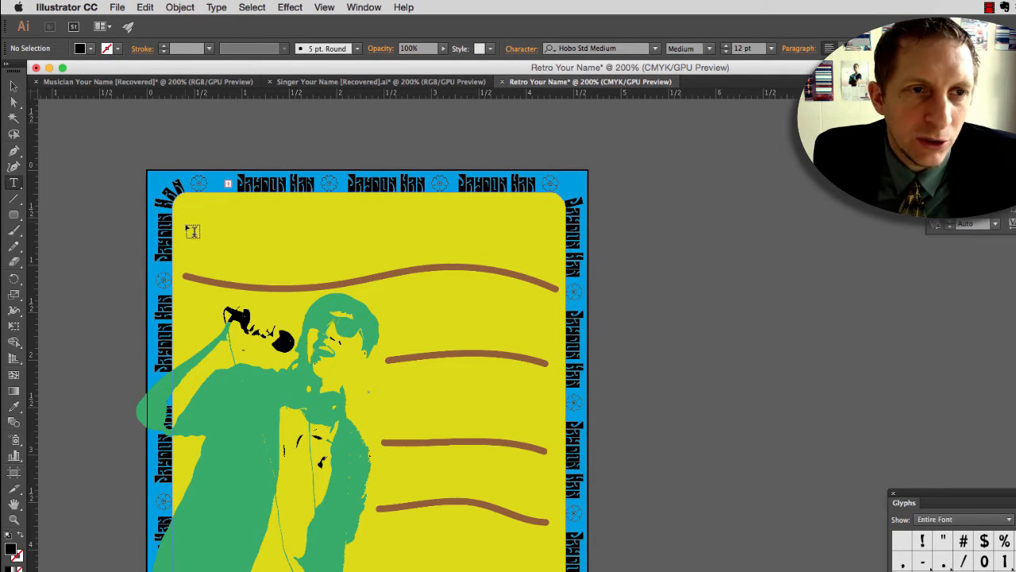
pyautogui.click(254, 228)
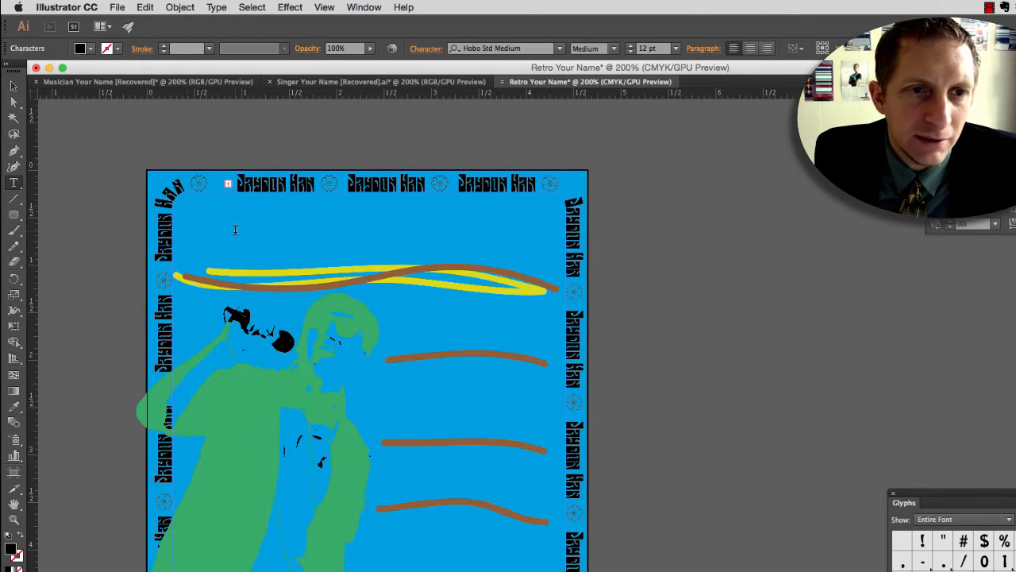
pyautogui.press('super+z')
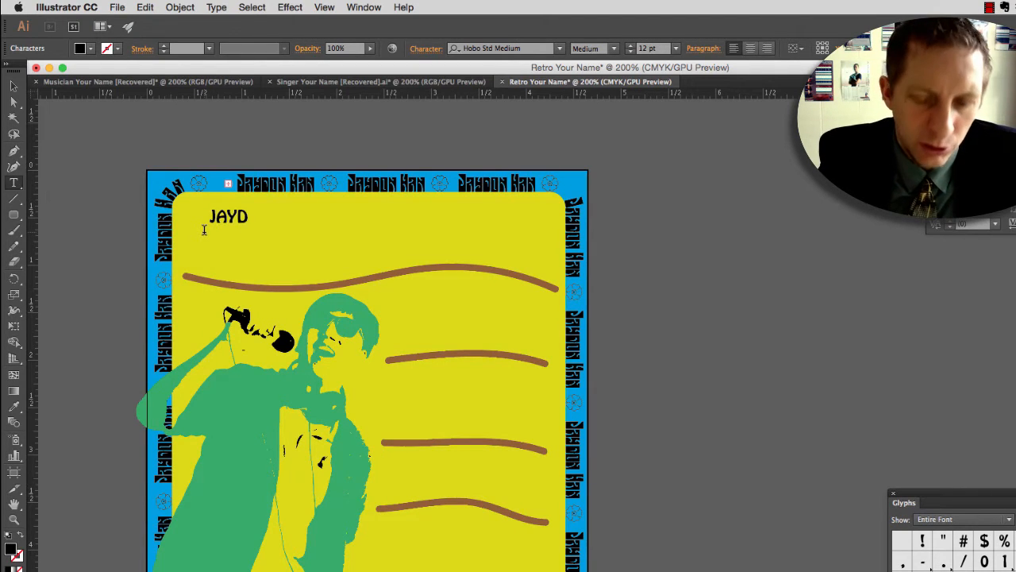
pyautogui.write('HAN')
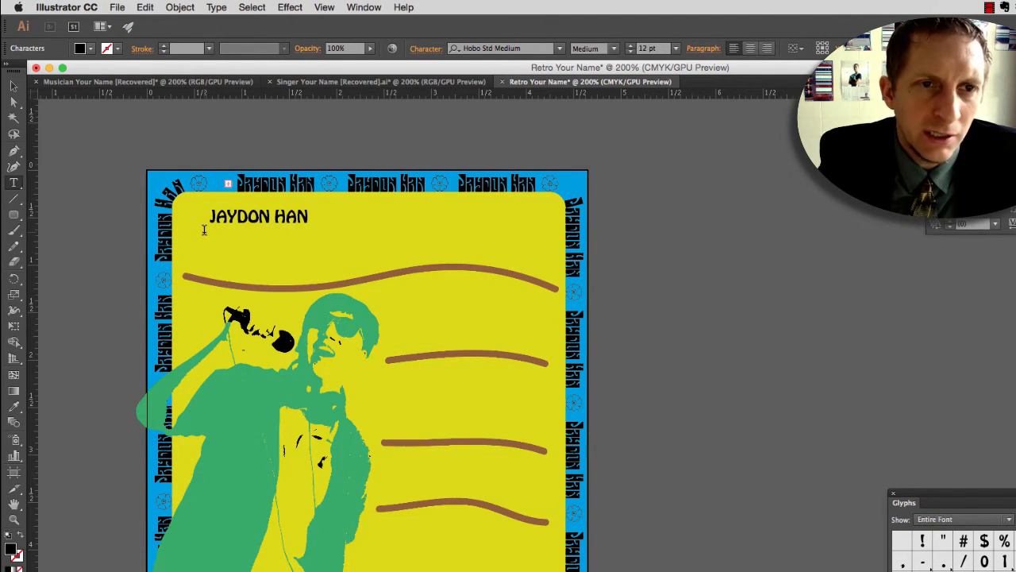
# Step: Scale the singer's name up to about 44.5 pt and position it across the yellow panel just above the long guide line
pyautogui.tripleClick(247, 217)
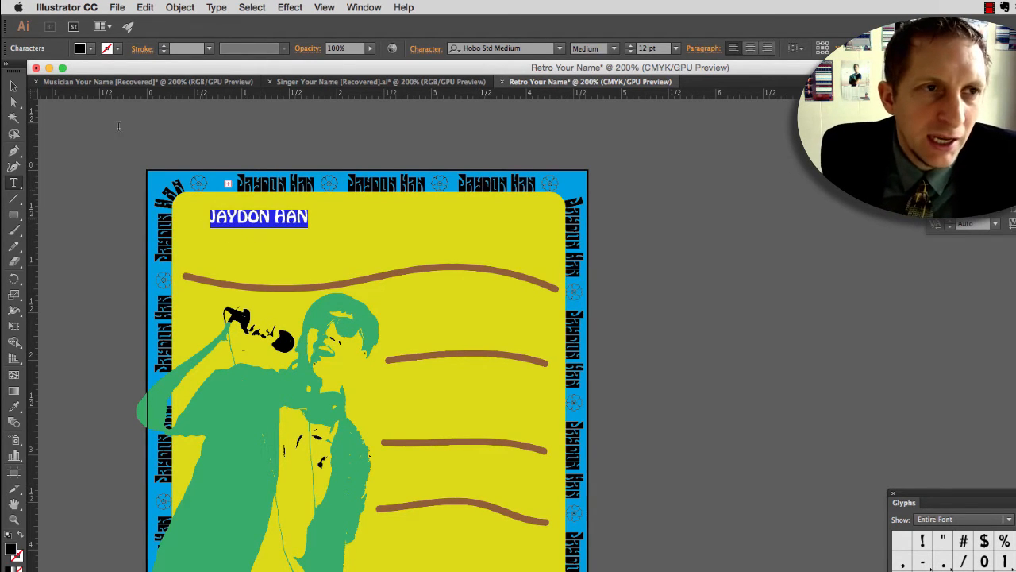
pyautogui.click(13, 85)
pyautogui.moveTo(309, 226); pyautogui.dragTo(576, 312)
pyautogui.moveTo(213, 273); pyautogui.dragTo(185, 277)
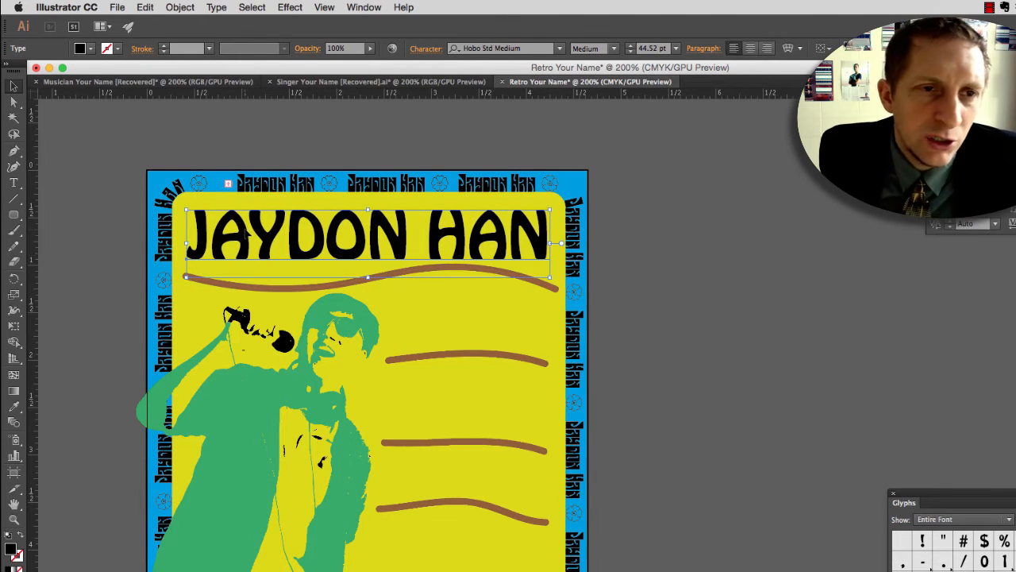
# Step: Apply a horizontal Flag envelope warp with -39% bend to the name, and hide the guides layer
pyautogui.click(180, 8)
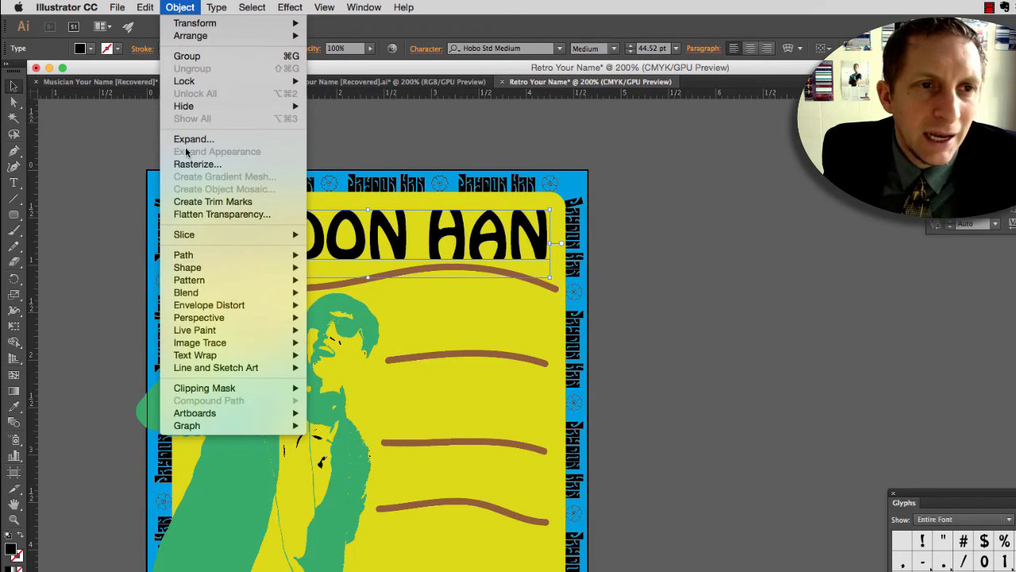
pyautogui.moveTo(225, 308)
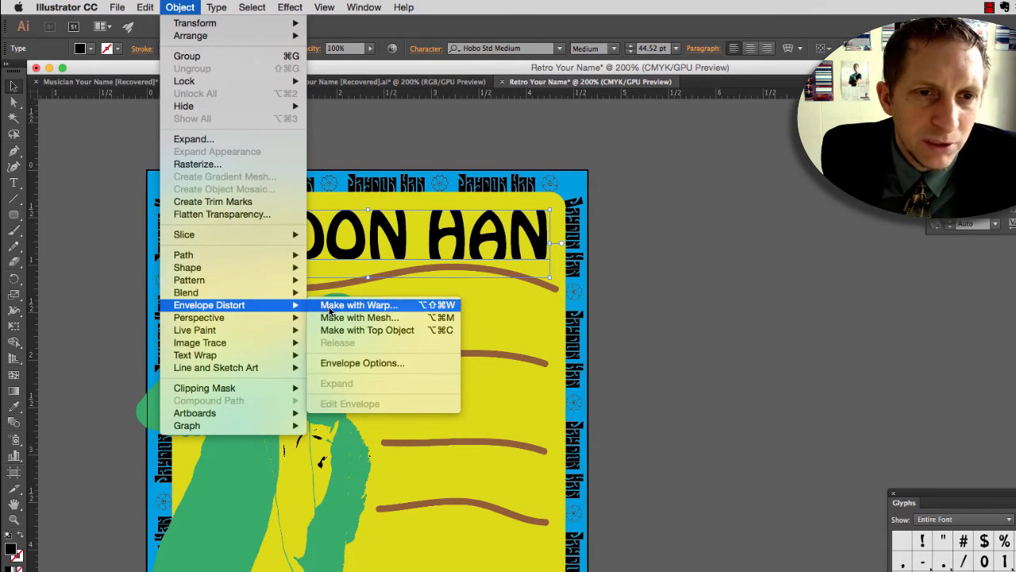
pyautogui.click(326, 307)
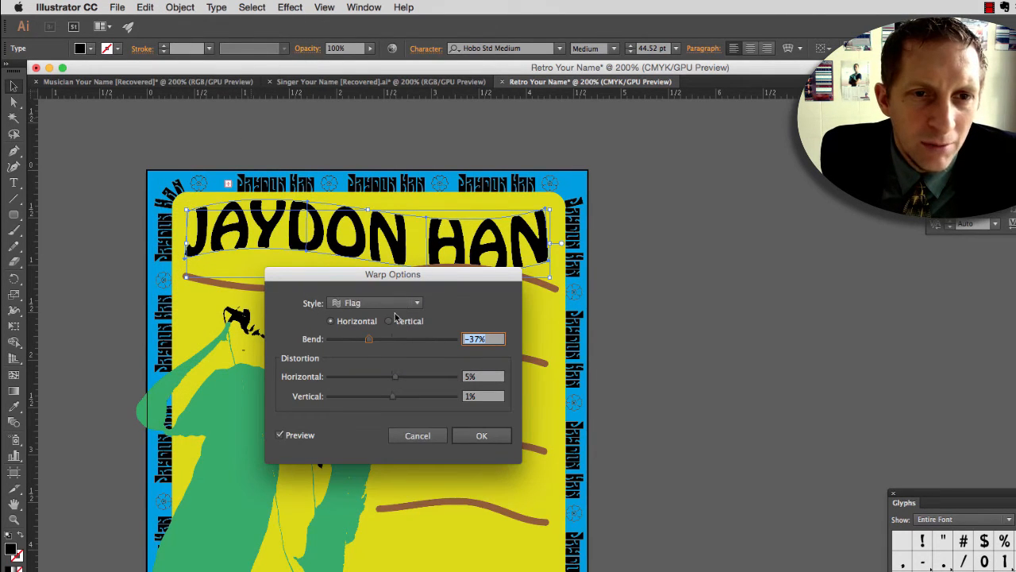
pyautogui.moveTo(369, 342); pyautogui.dragTo(370, 343)
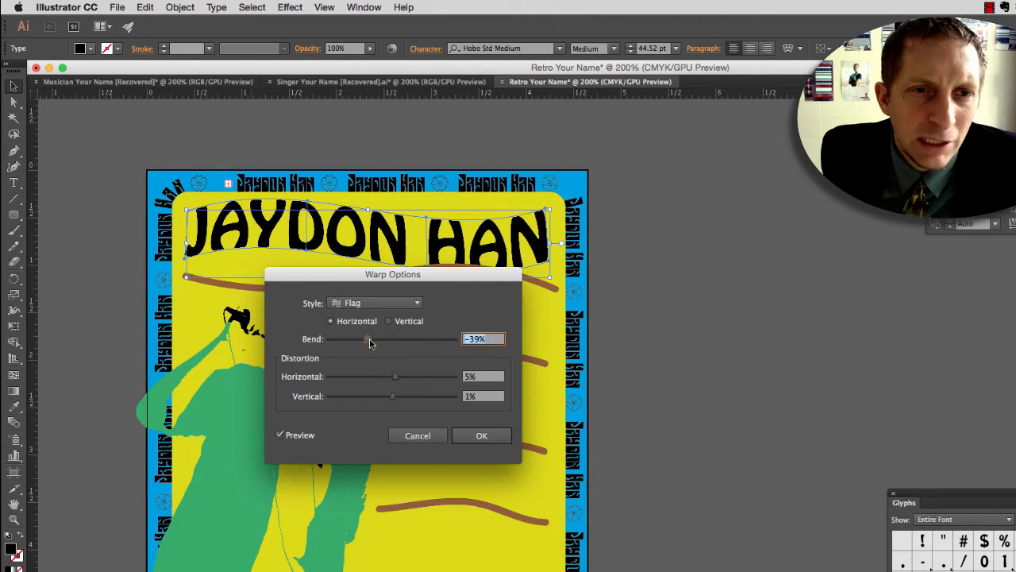
pyautogui.click(469, 436)
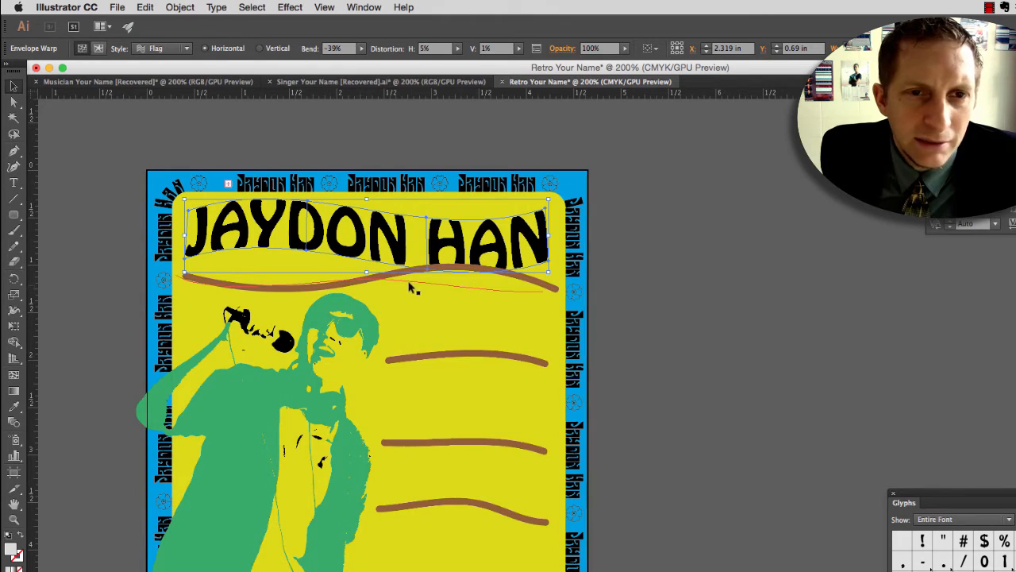
pyautogui.click(1015, 317)
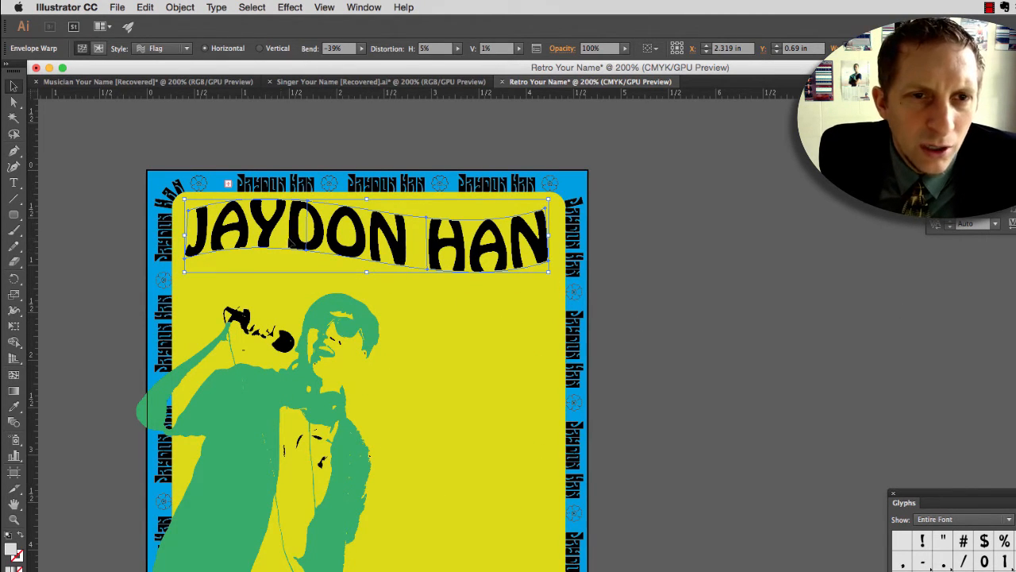
# Step: Pull the two mesh points at the right end of the warped name outward so the last letter flares toward the panel edge
pyautogui.click(15, 104)
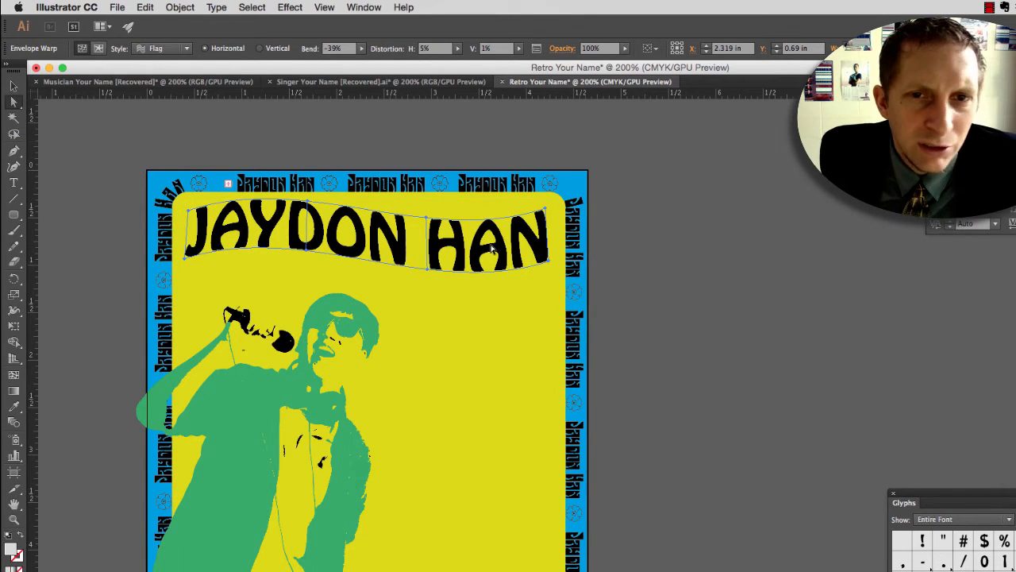
pyautogui.moveTo(554, 262); pyautogui.dragTo(553, 265)
pyautogui.moveTo(546, 208); pyautogui.dragTo(548, 206)
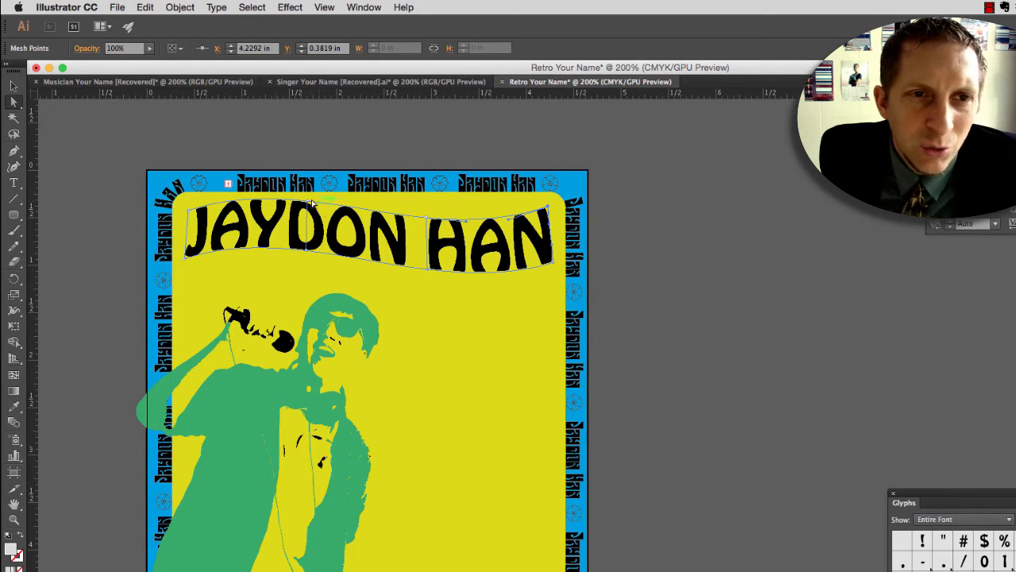
pyautogui.moveTo(548, 206); pyautogui.dragTo(554, 205)
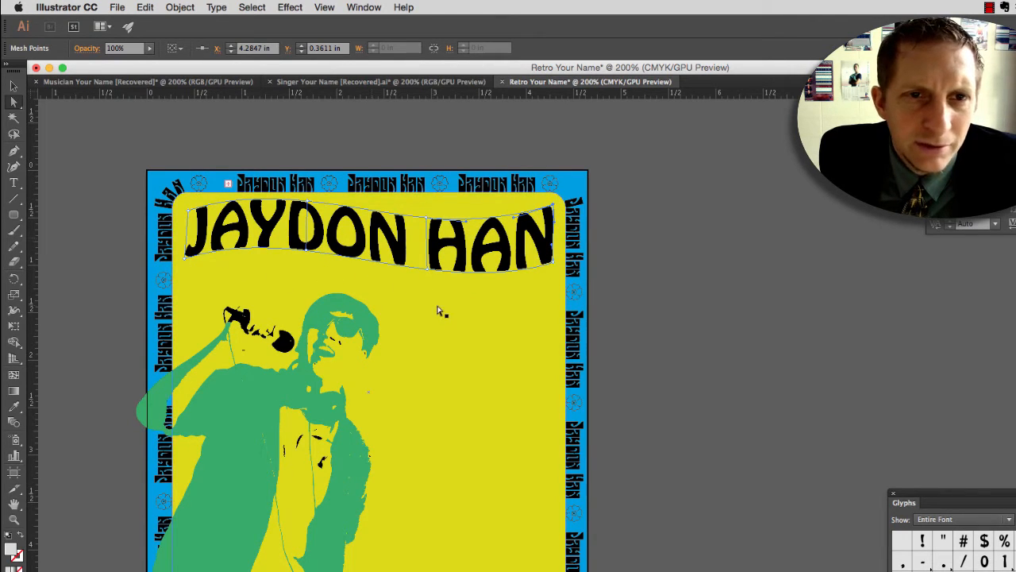
# Step: Stretch the warped name downward to the singer's head and slightly wider to the left, and deselect it
pyautogui.click(17, 89)
pyautogui.moveTo(370, 272); pyautogui.dragTo(368, 315)
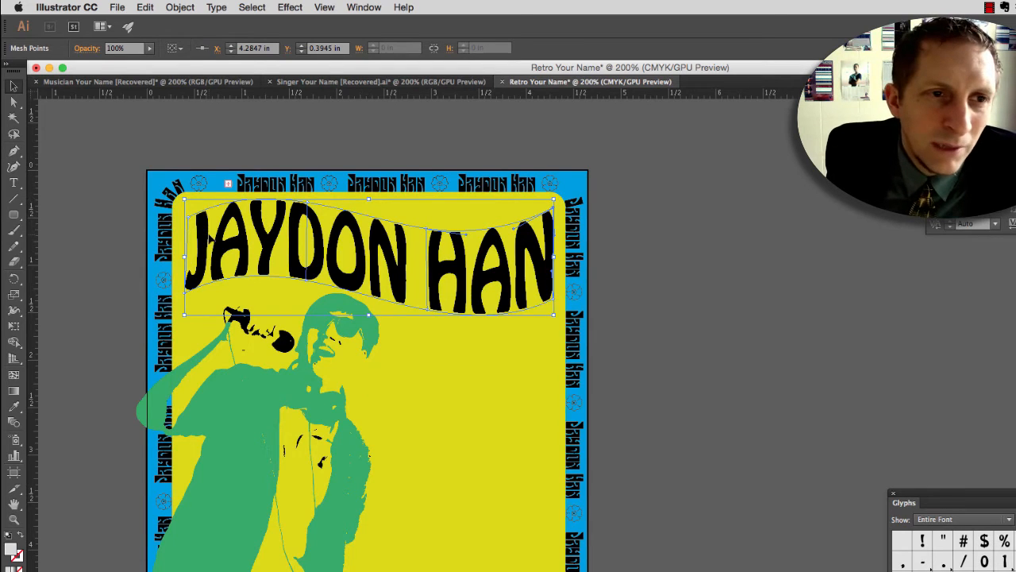
pyautogui.moveTo(184, 256); pyautogui.dragTo(181, 257)
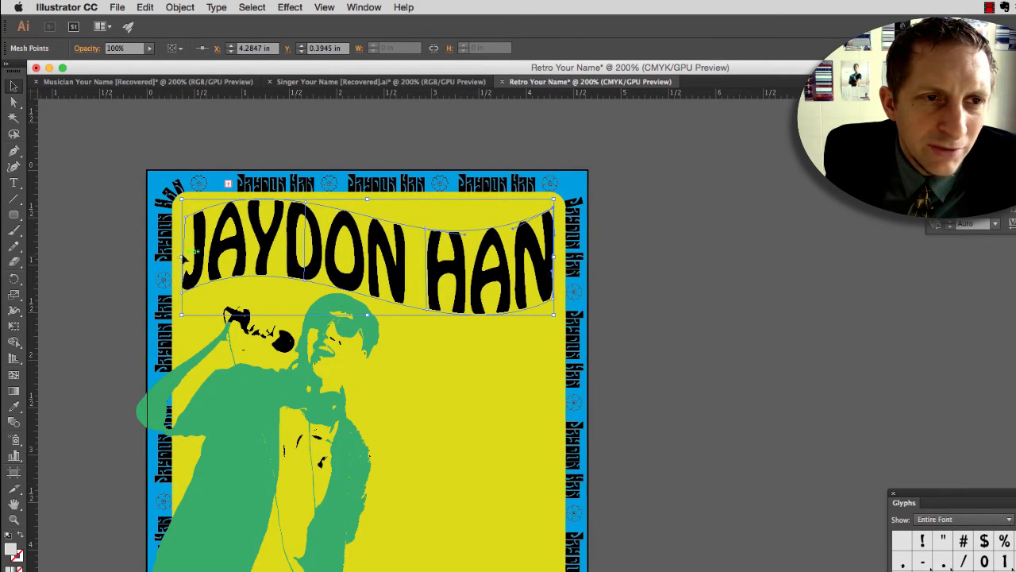
pyautogui.click(117, 180)
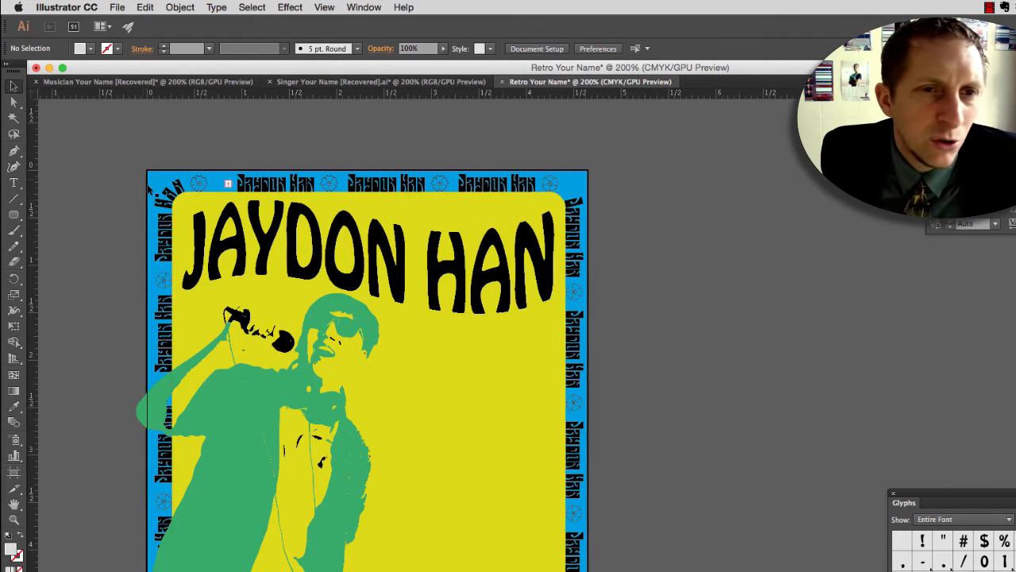
# Step: Try to fill the warped name's envelope with the muted red B75F5F
pyautogui.click(242, 236)
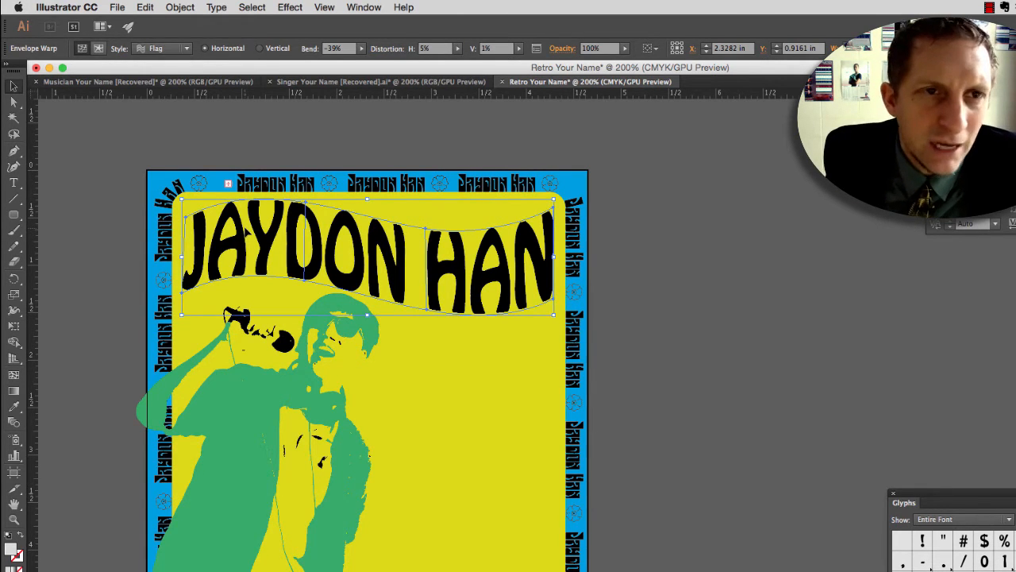
pyautogui.doubleClick(11, 551)
pyautogui.click(537, 318)
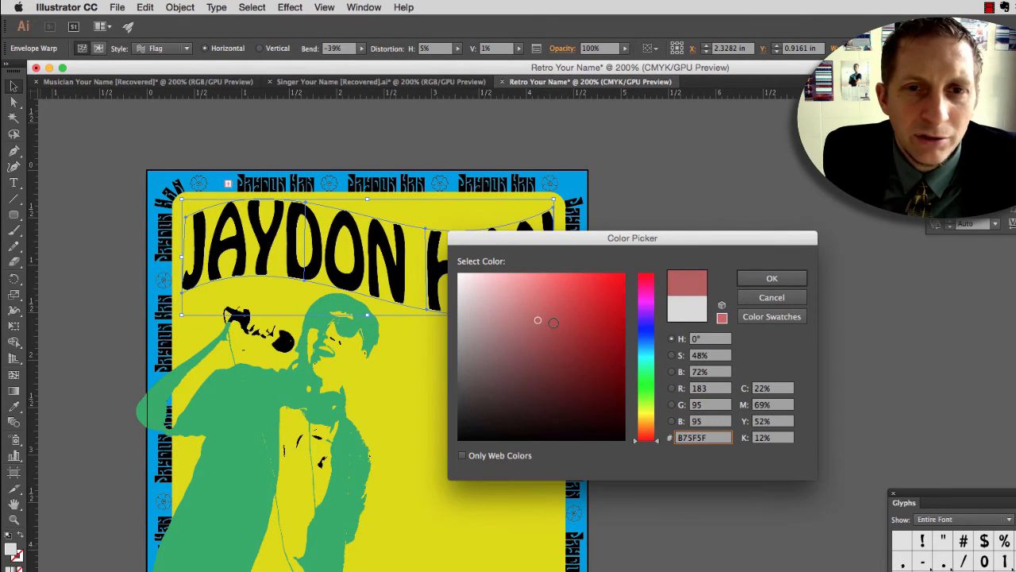
pyautogui.click(772, 278)
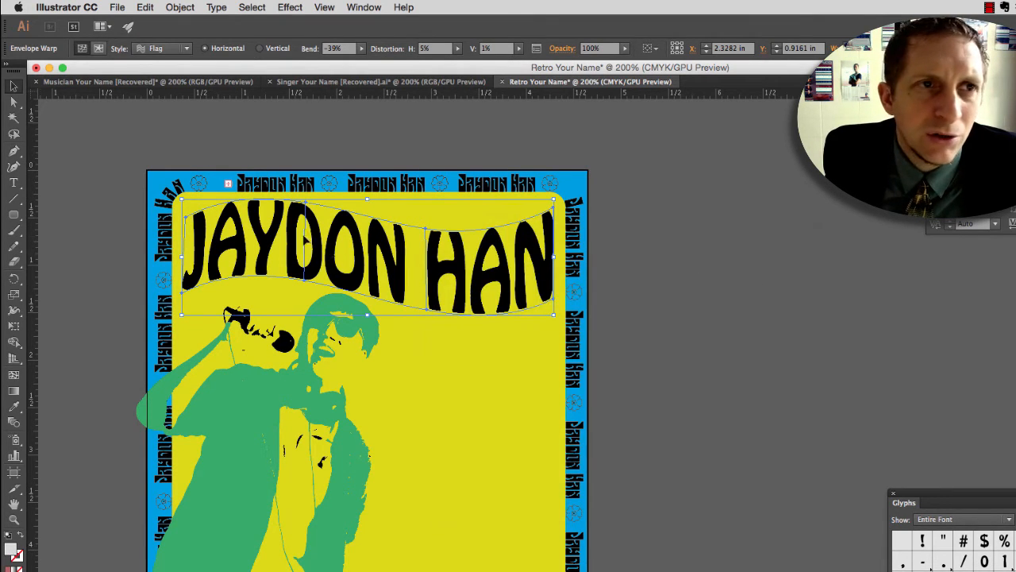
# Step: Edit the contents of the name's envelope and fill the lettering with the bright red swatch
pyautogui.click(98, 49)
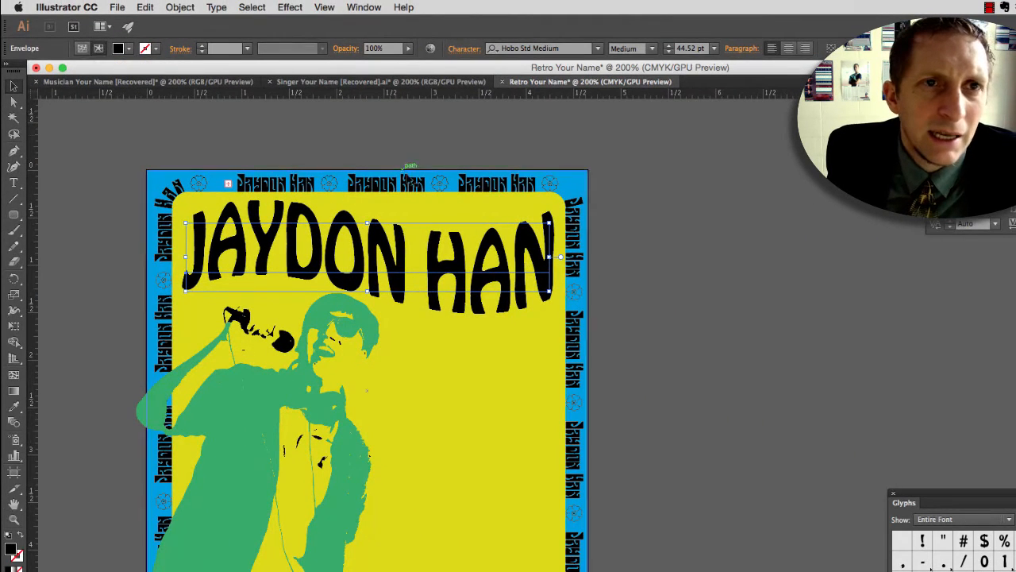
pyautogui.click(129, 49)
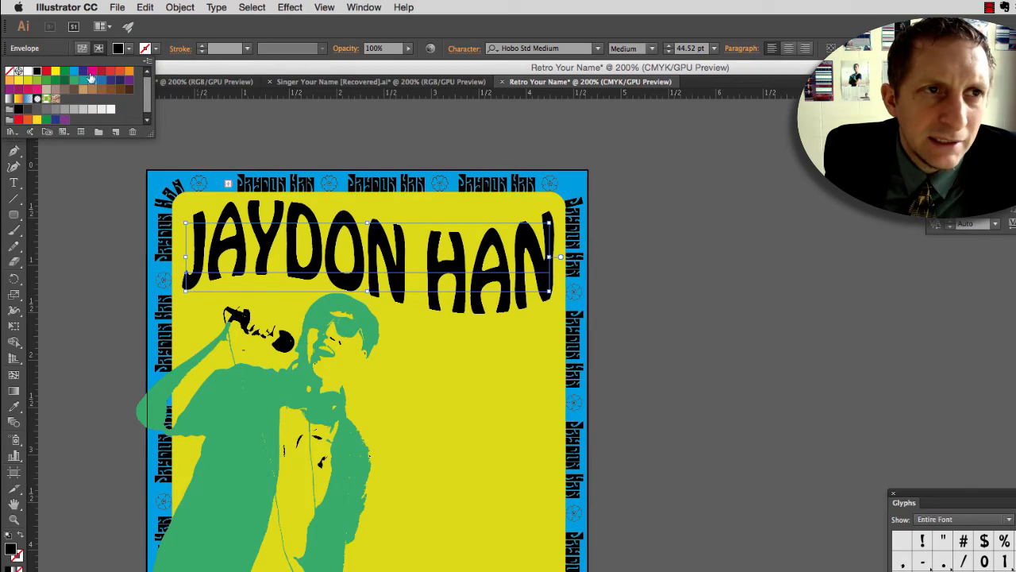
pyautogui.click(101, 73)
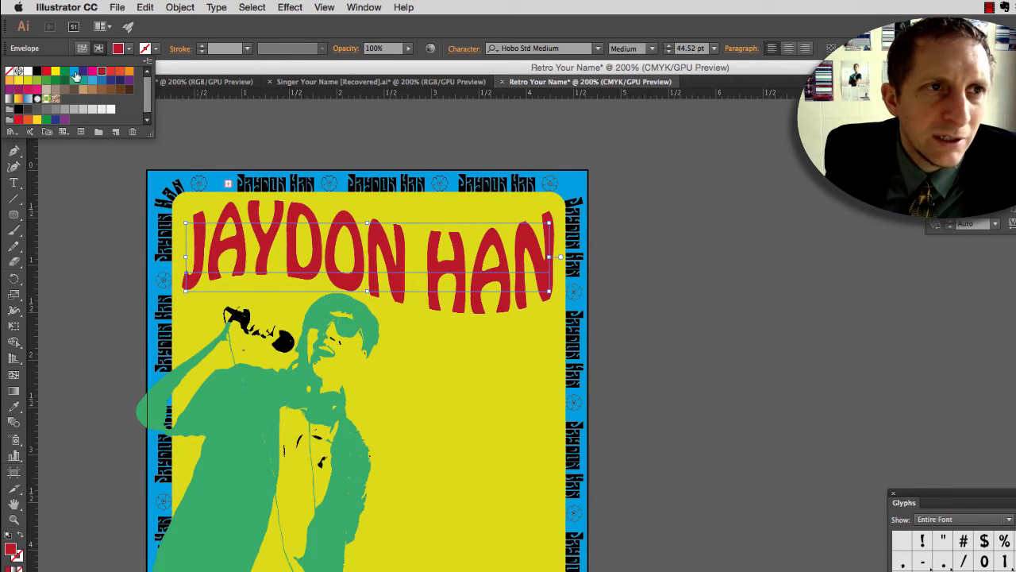
pyautogui.click(46, 72)
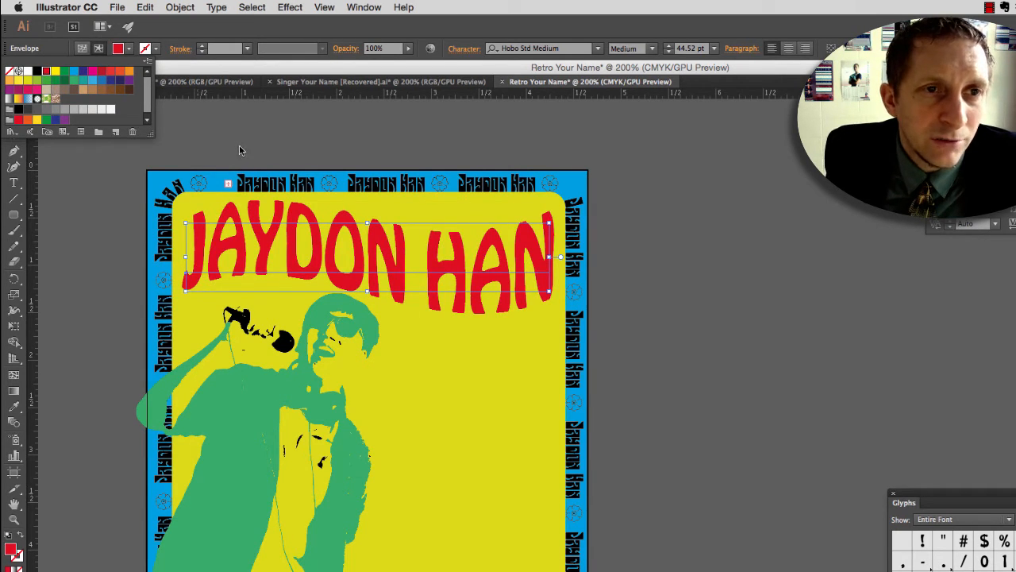
pyautogui.click(420, 334)
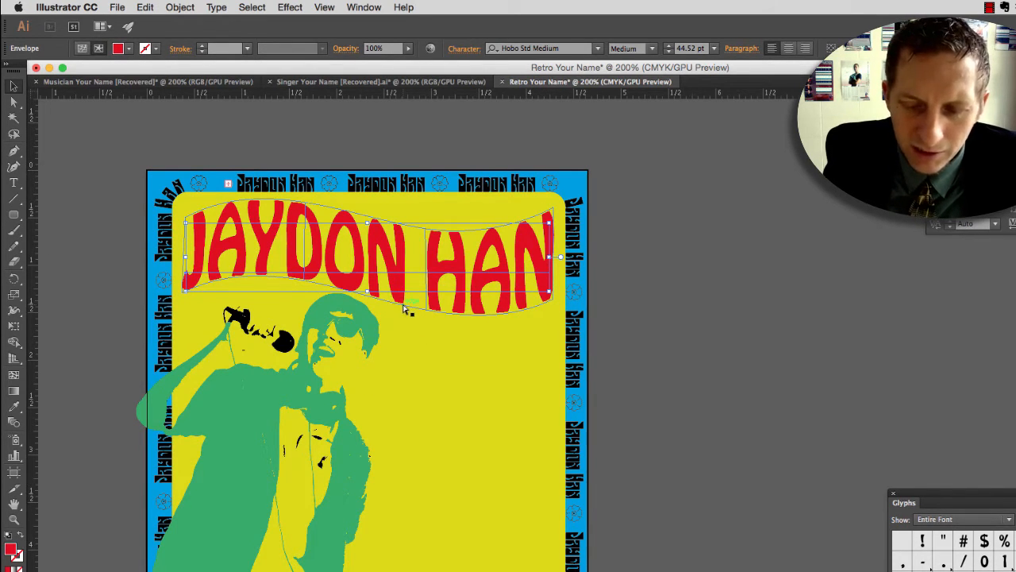
# Step: Undo the name's red fill, and try to offset a red copy slightly left behind the black lettering
pyautogui.press('super+z')
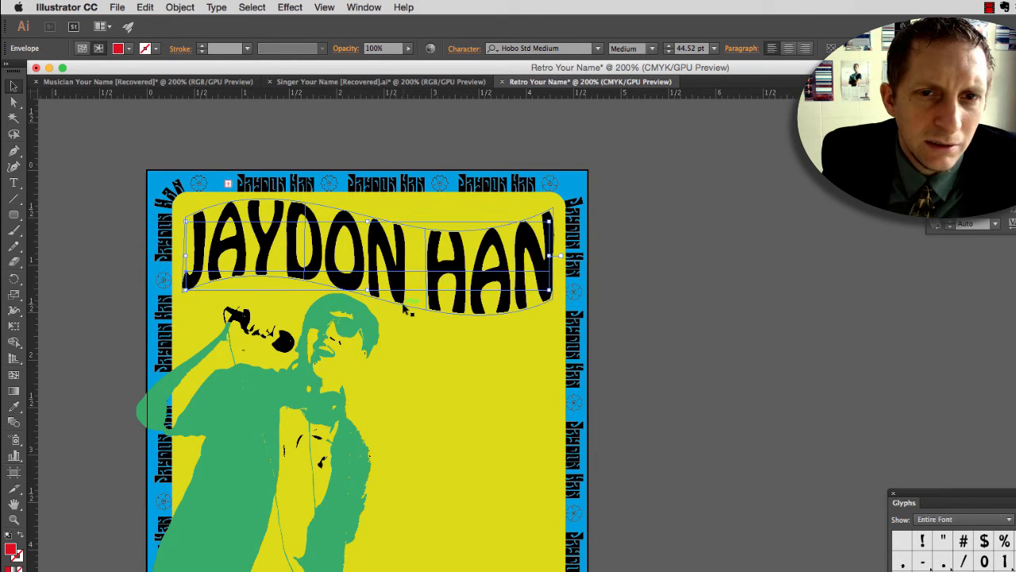
pyautogui.press('Left')
pyautogui.press('Left')
pyautogui.press('Left')
pyautogui.press('Left')
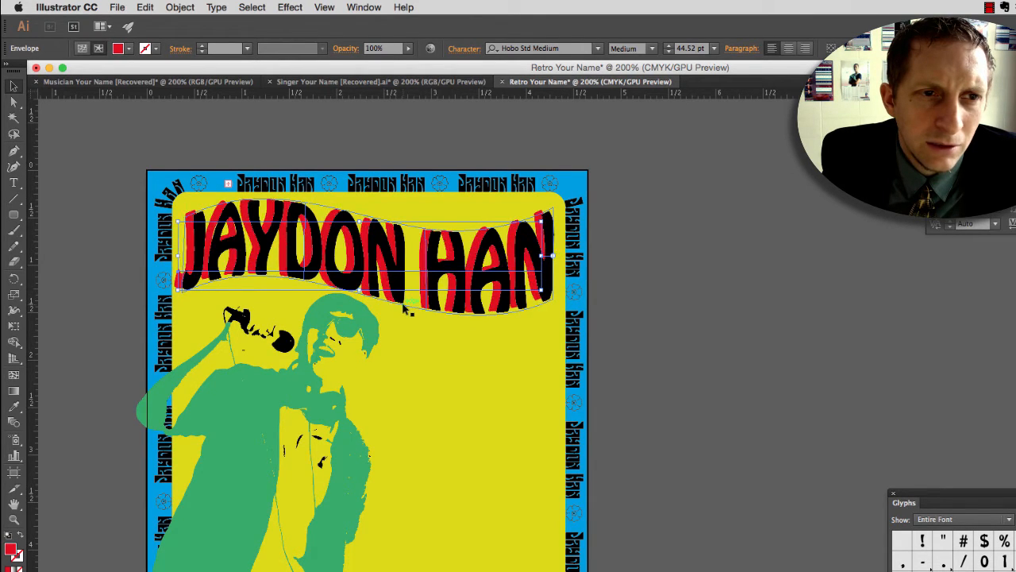
pyautogui.press('Right')
pyautogui.press('Right')
pyautogui.press('Left')
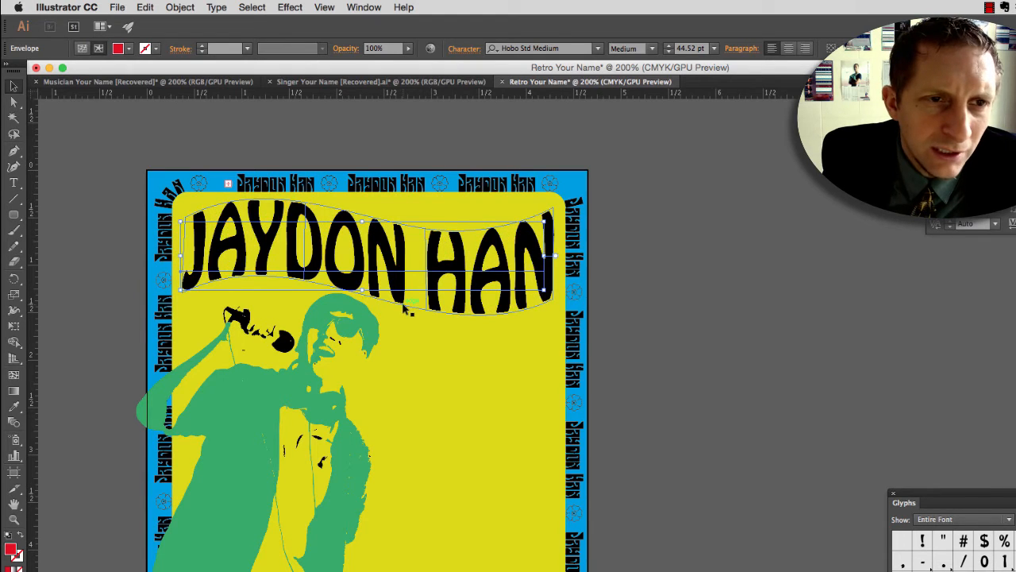
# Step: Examine the lower edge of the name's first letter up close to check the offset red copy
pyautogui.press('super+equal')
pyautogui.press('super+equal')
pyautogui.press('super+equal')
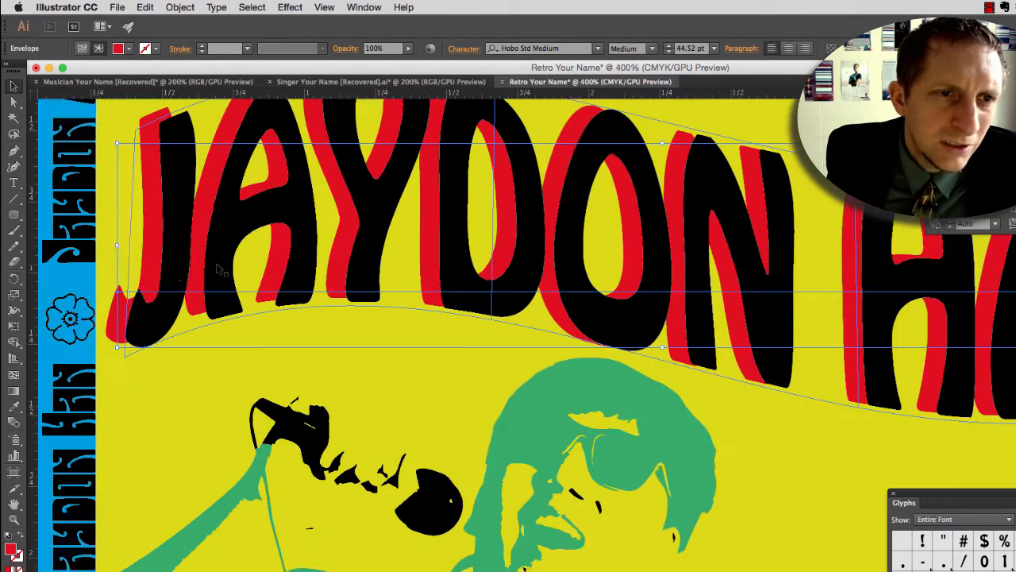
pyautogui.press('super+equal')
pyautogui.press('super+equal')
pyautogui.press('super+equal')
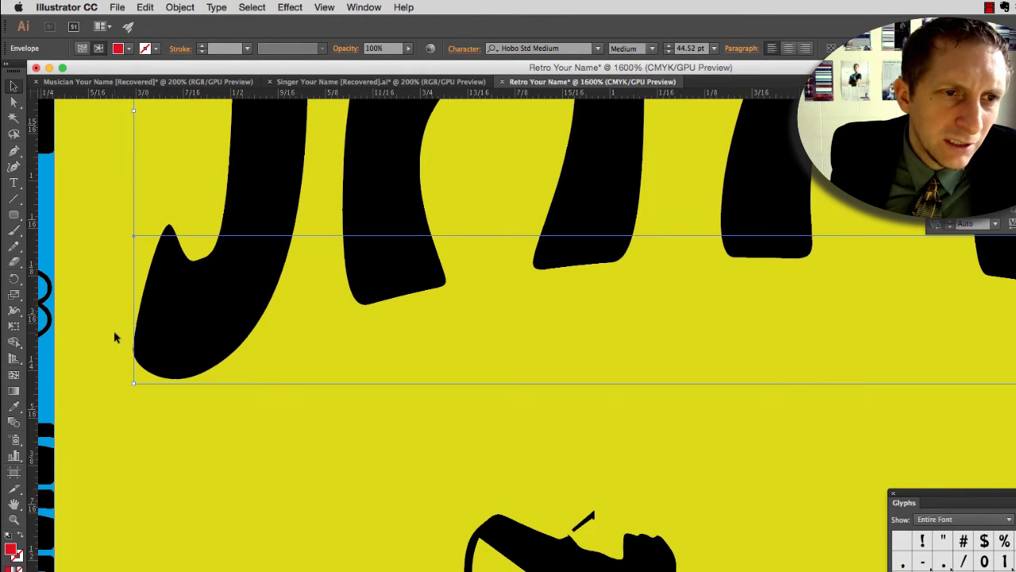
pyautogui.click(103, 336)
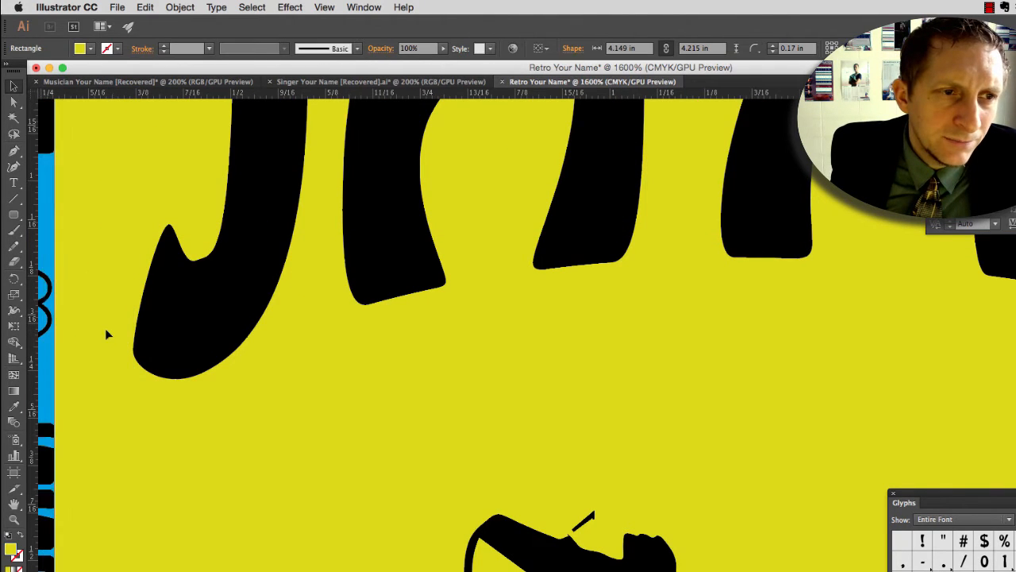
# Step: Nudge the black warped name slightly to the left so the red copy shows along the letters' right edges
pyautogui.press('super+minus')
pyautogui.press('super+minus')
pyautogui.press('super+minus')
pyautogui.press('super+minus')
pyautogui.press('super+minus')
pyautogui.press('super+minus')
pyautogui.scroll(4, 125, 306)
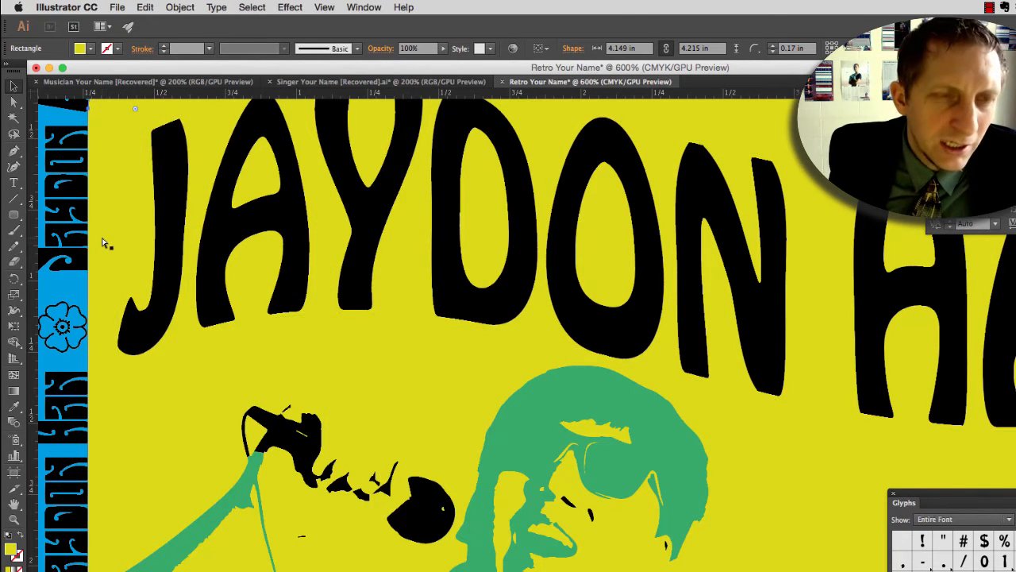
pyautogui.click(123, 269)
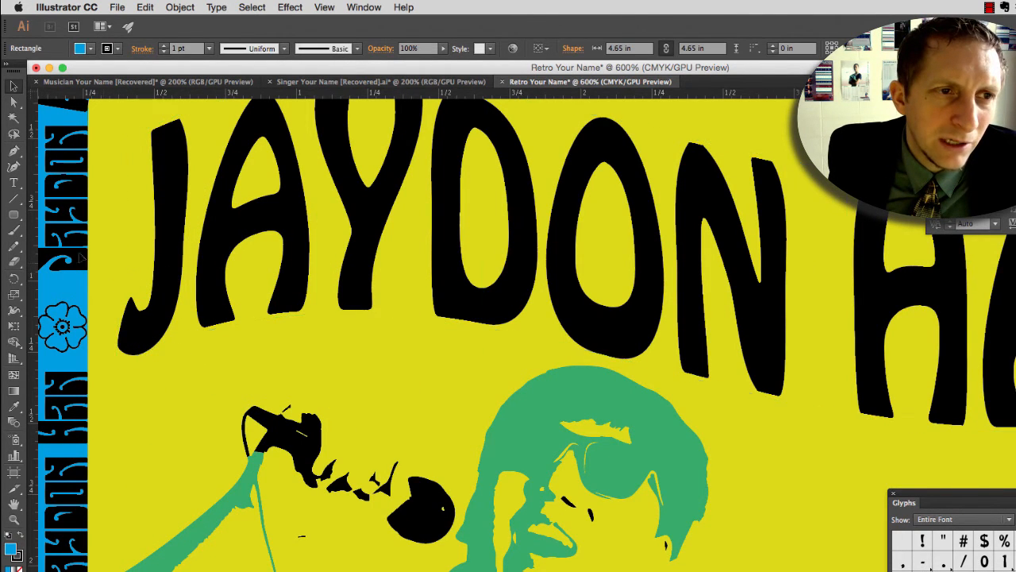
pyautogui.press('t')
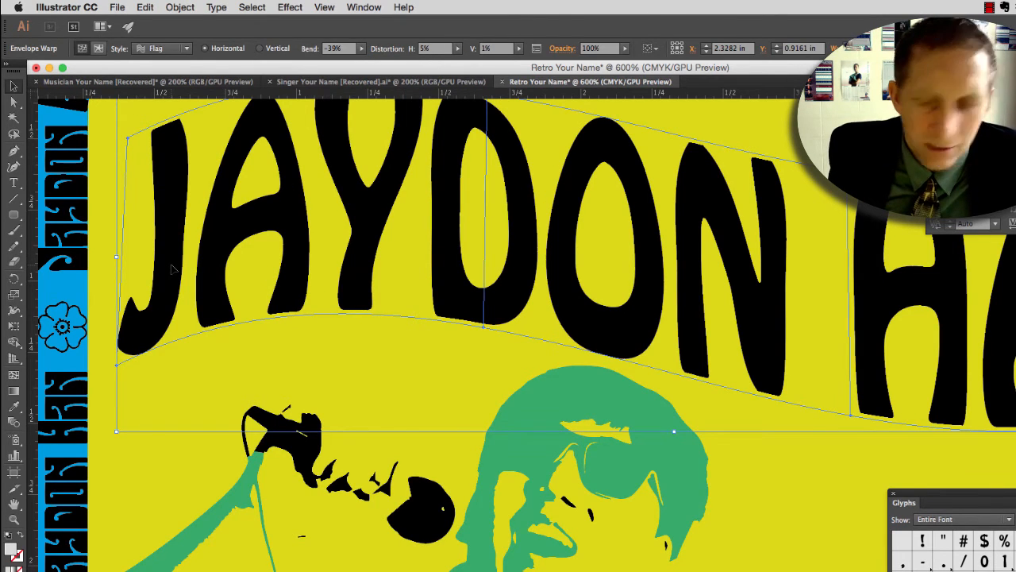
pyautogui.press('Left')
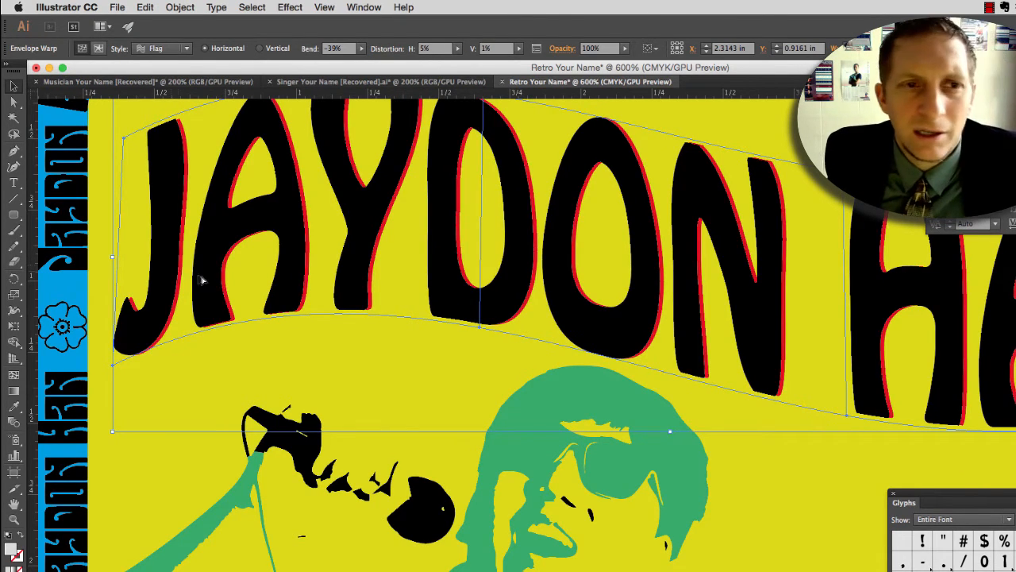
pyautogui.press('super+minus')
pyautogui.press('super+minus')
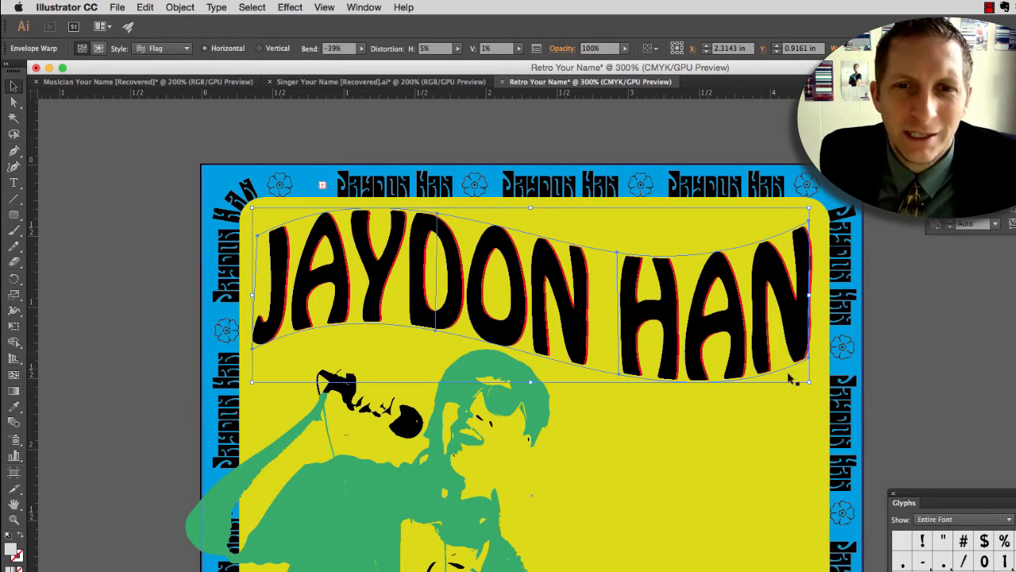
pyautogui.click(769, 413)
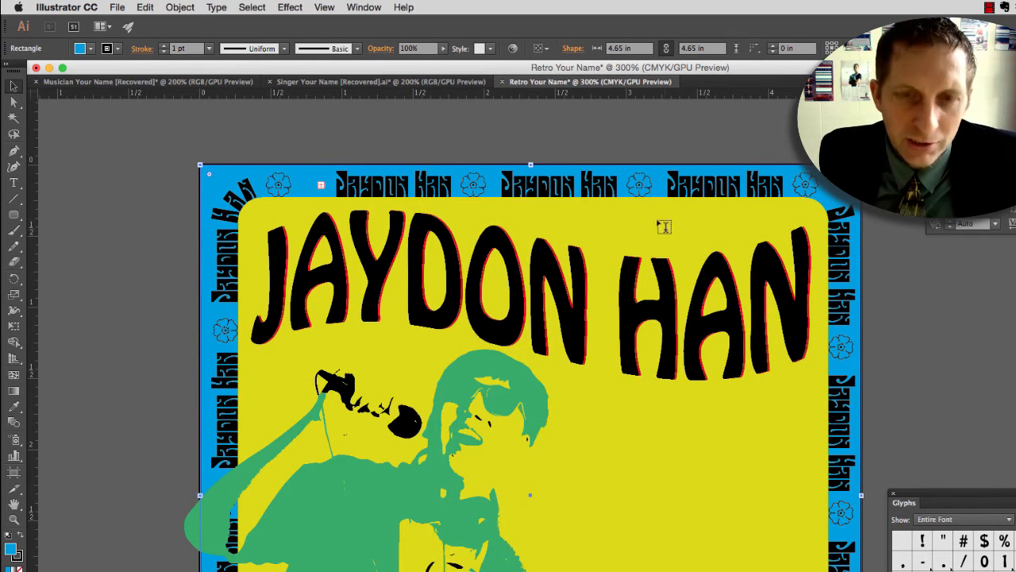
# Step: Add the text FEATURING in Hobo Std Medium above the surname and enlarge it to about 19.46 pt
pyautogui.press('t')
pyautogui.click(558, 211)
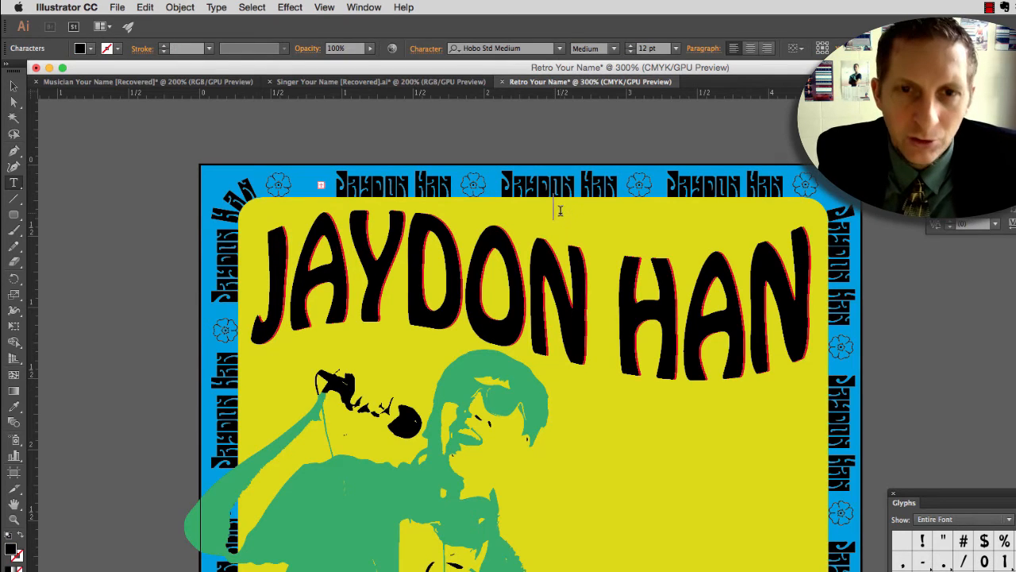
pyautogui.write('FEATURING')
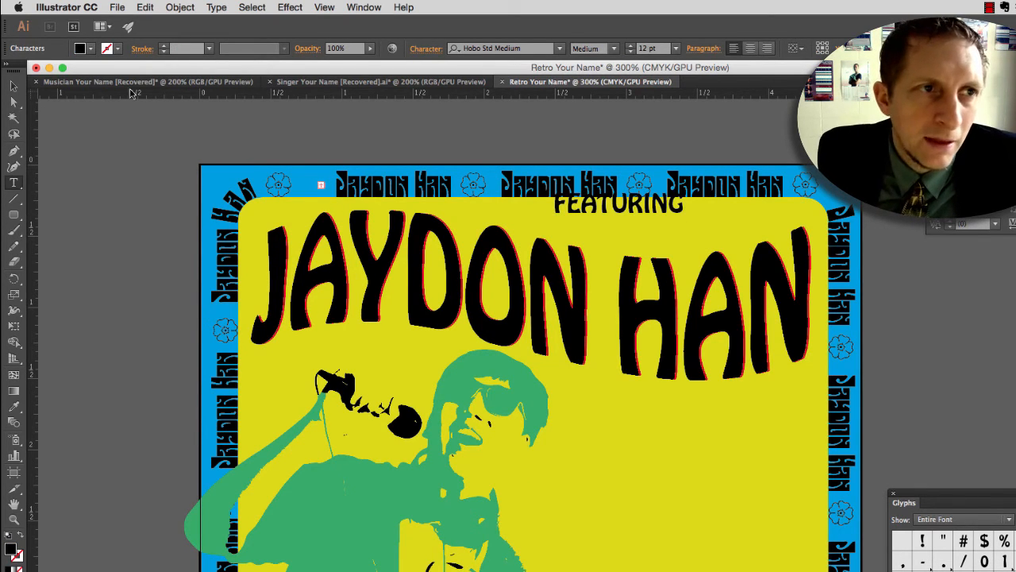
pyautogui.click(13, 85)
pyautogui.moveTo(620, 205); pyautogui.dragTo(609, 215)
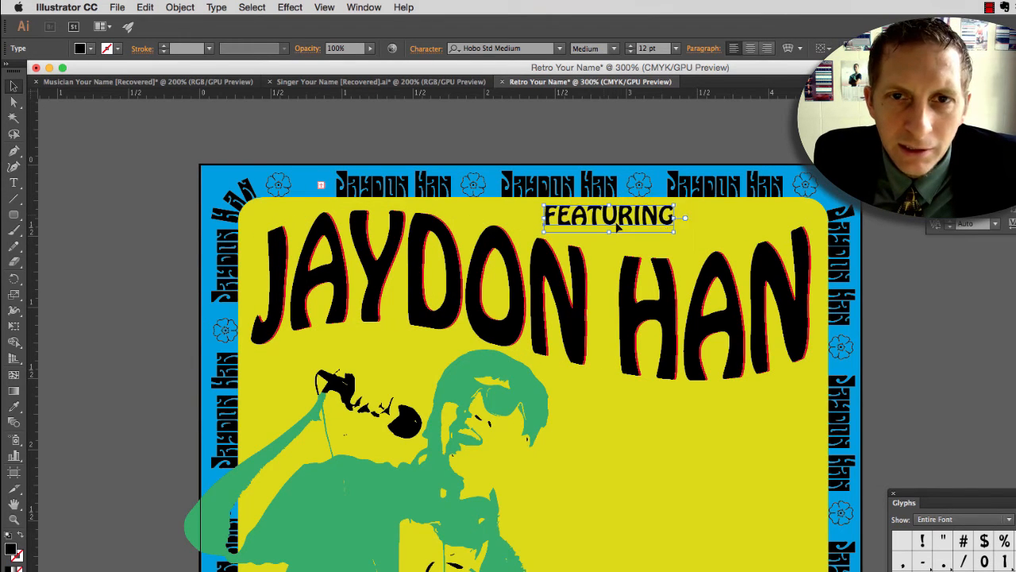
pyautogui.moveTo(676, 226)
pyautogui.mouseDown()
pyautogui.moveTo(766, 250)
pyautogui.moveTo(690, 223)
pyautogui.mouseUp()
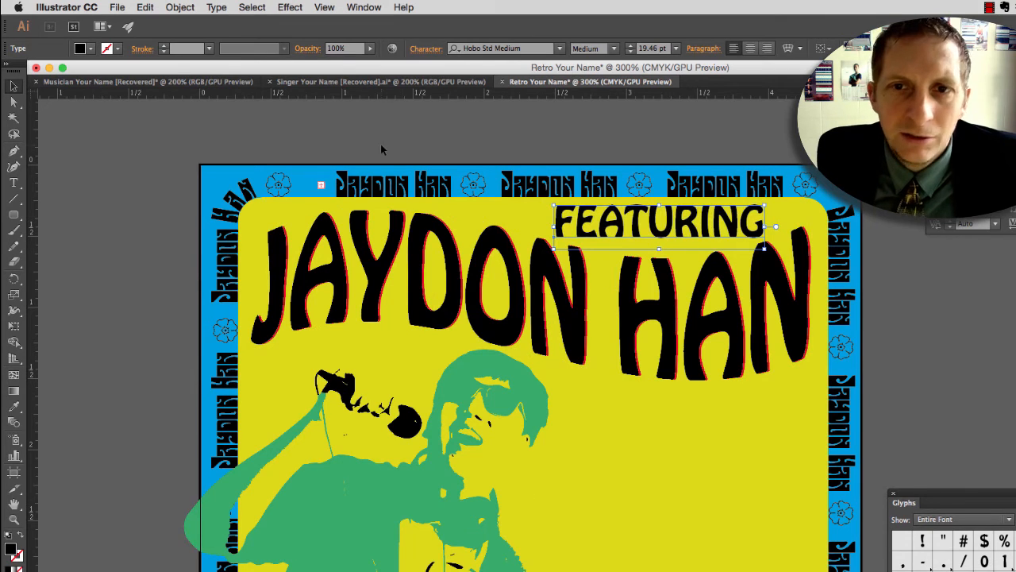
pyautogui.click(119, 7)
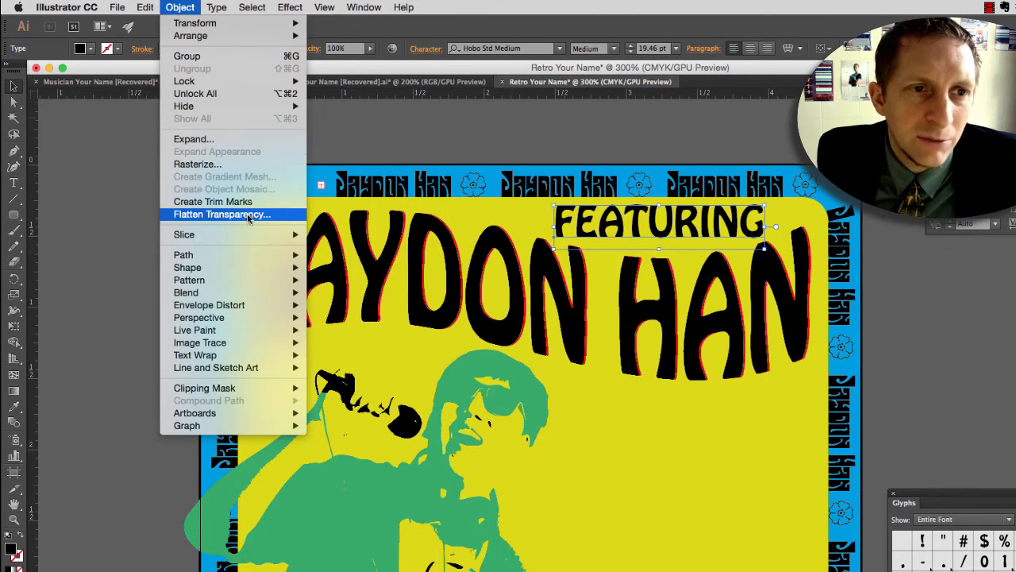
pyautogui.moveTo(266, 305)
pyautogui.click(355, 316)
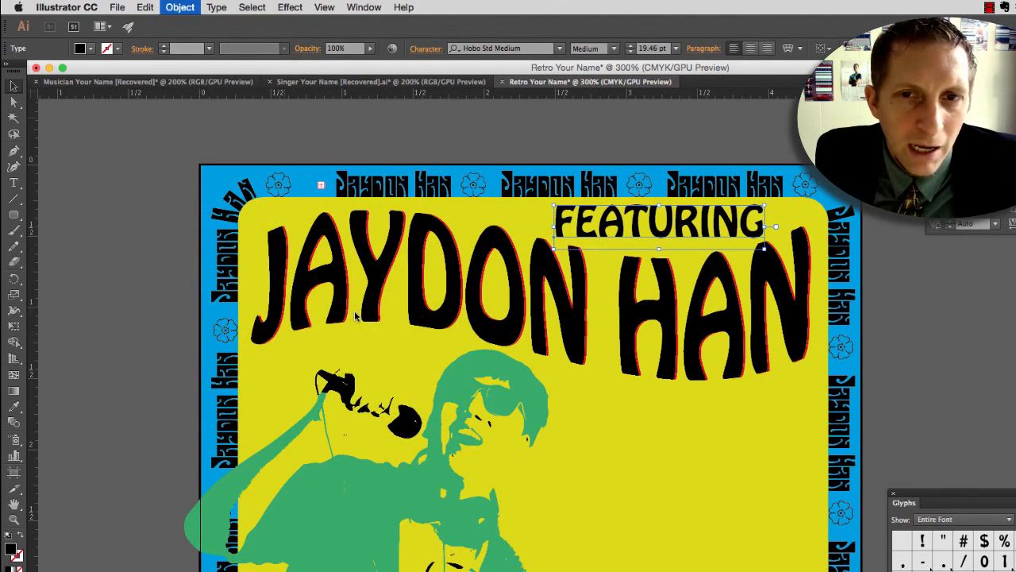
pyautogui.click(624, 398)
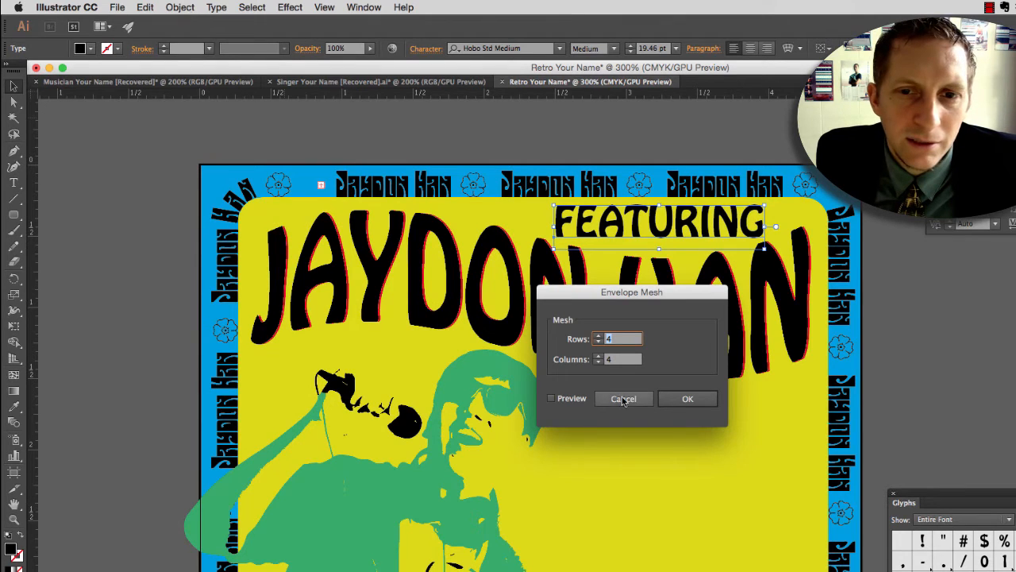
# Step: Warp the FEATURING text with a horizontal Arc envelope at -16% bend, 5% horizontal and 1% vertical distortion
pyautogui.click(179, 7)
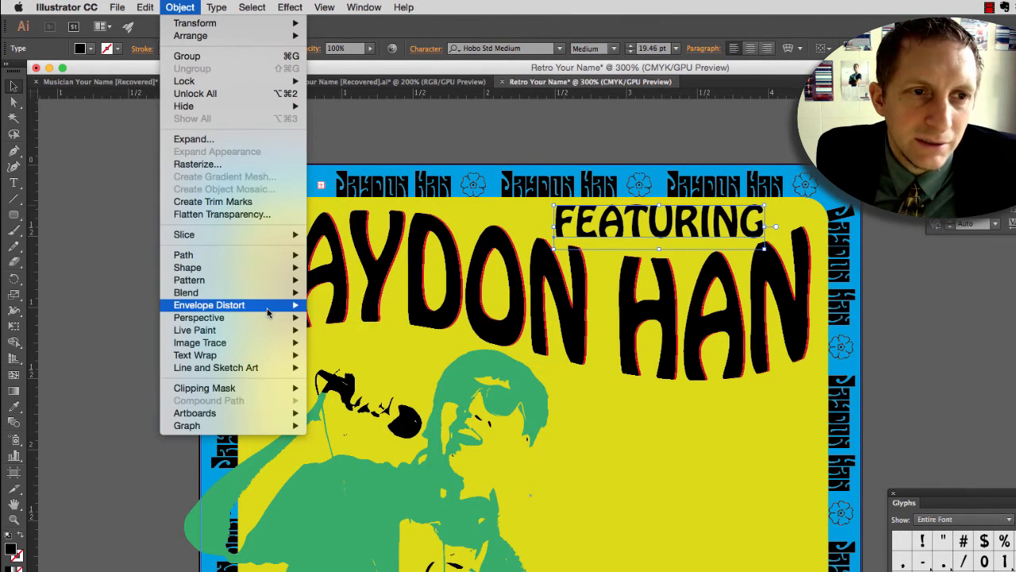
pyautogui.moveTo(266, 305)
pyautogui.click(358, 303)
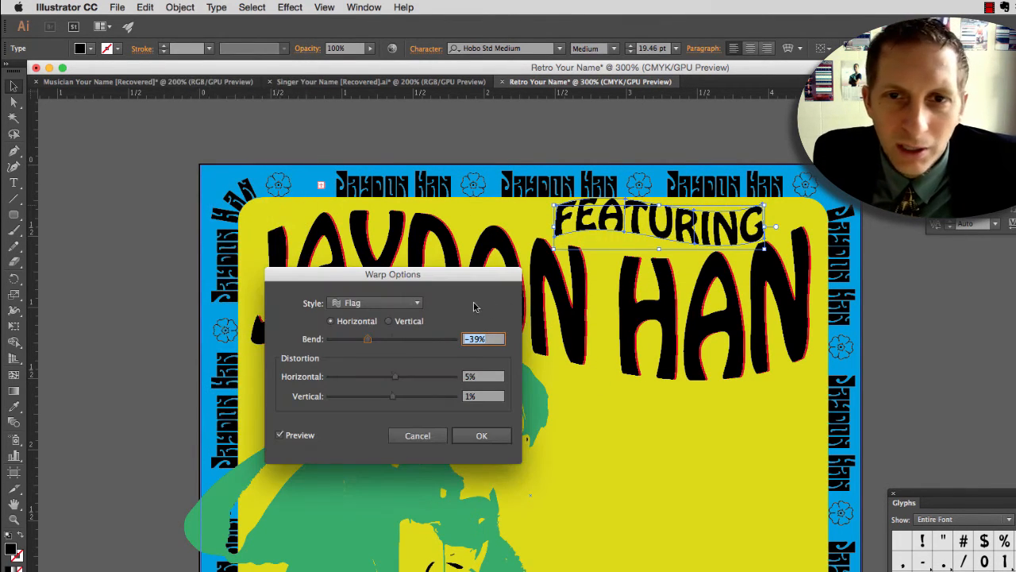
pyautogui.click(397, 304)
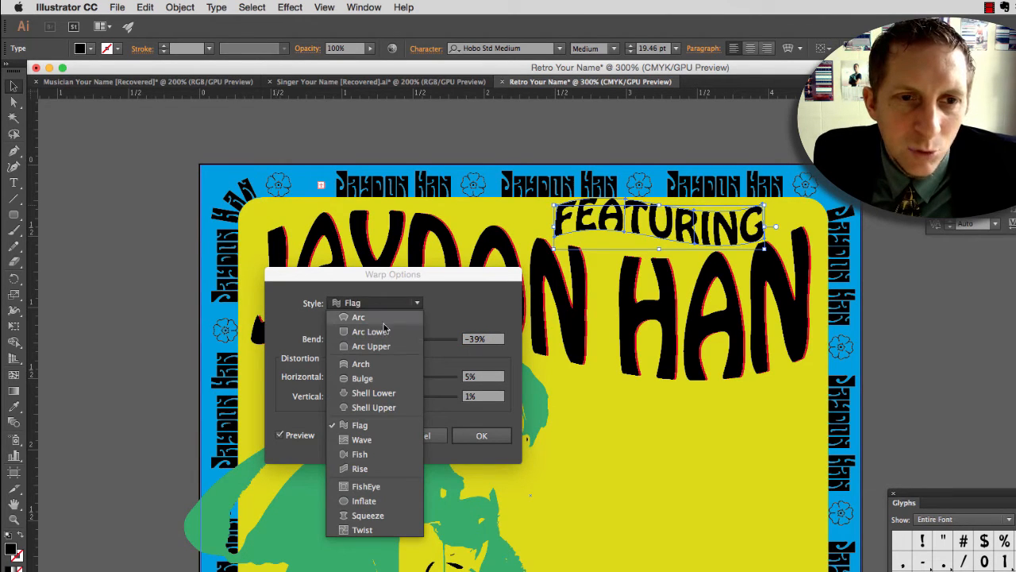
pyautogui.click(385, 331)
pyautogui.click(387, 303)
pyautogui.click(385, 317)
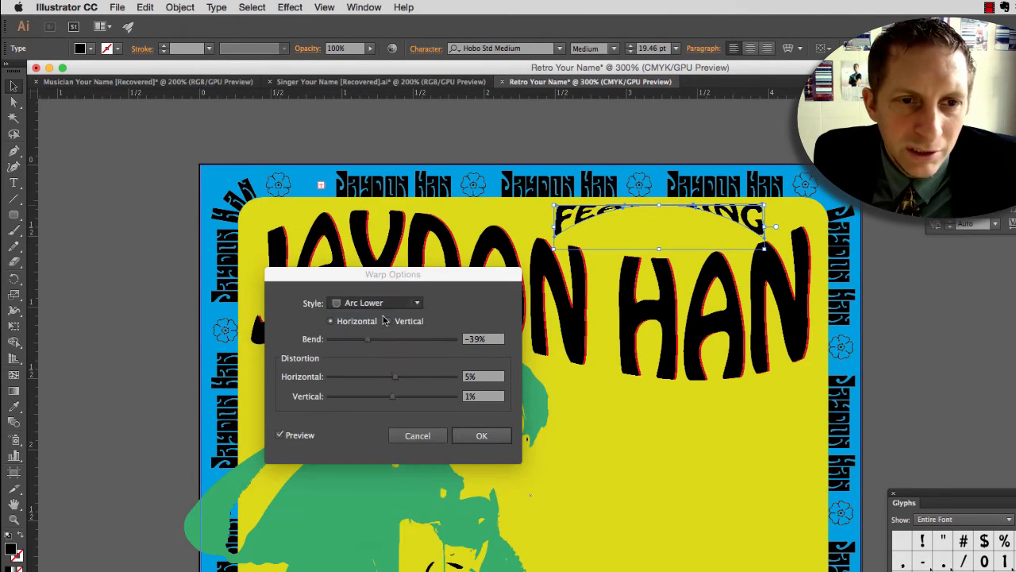
pyautogui.moveTo(373, 340); pyautogui.dragTo(383, 343)
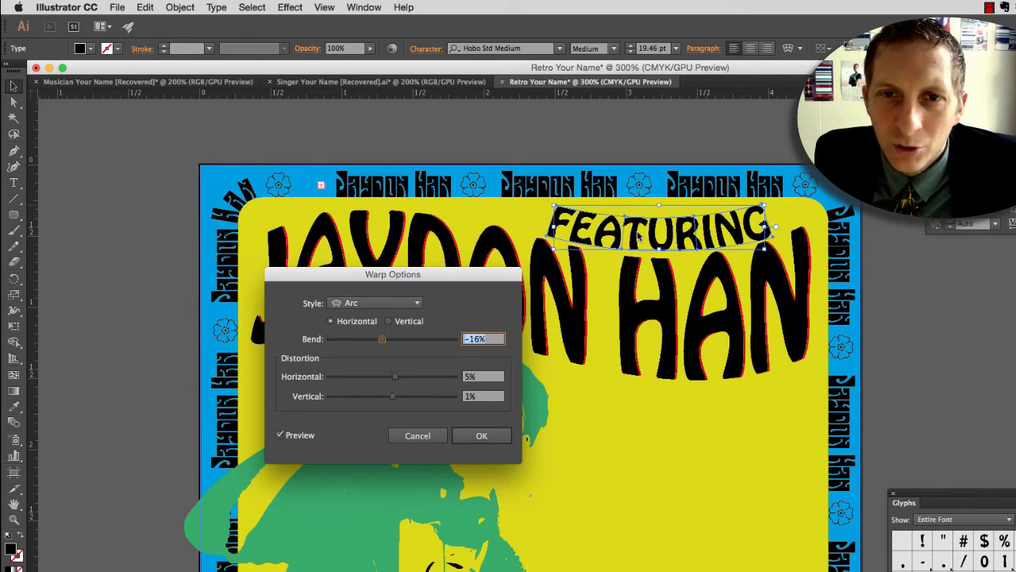
pyautogui.click(479, 436)
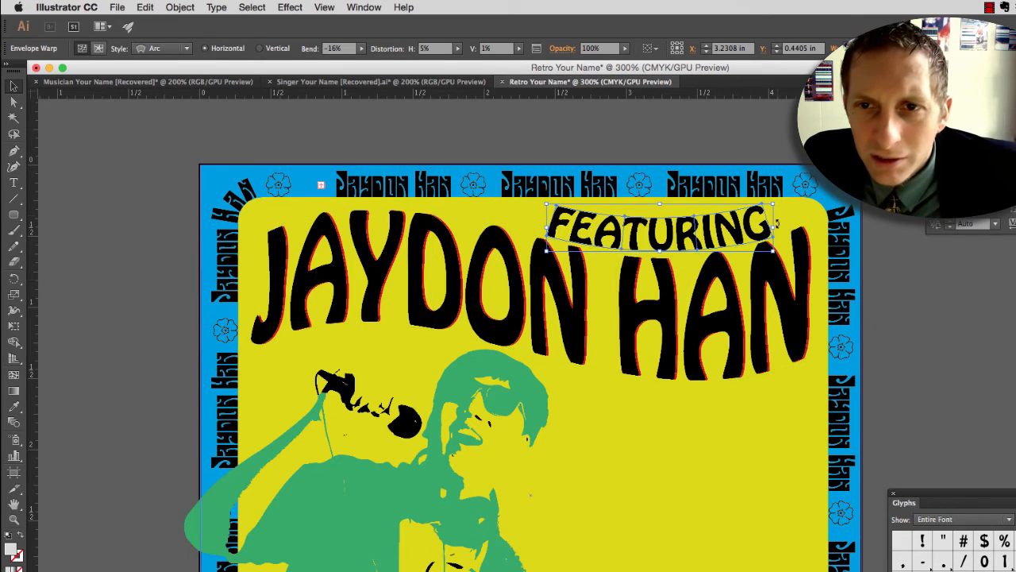
# Step: Pull the two right corner mesh points of the FEATURING envelope outward so the G stretches over the surname's last letter
pyautogui.scroll(2, 789, 210)
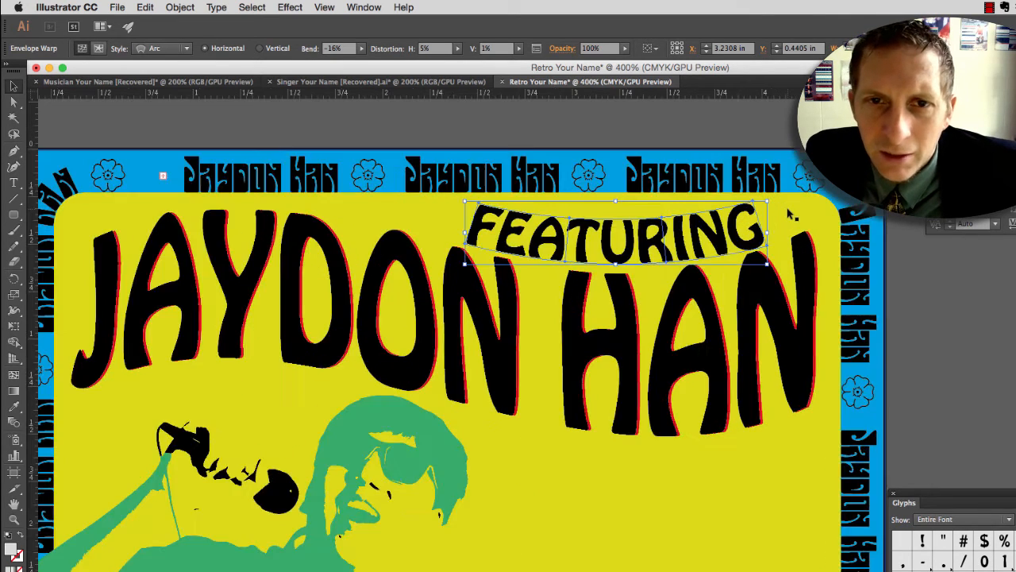
pyautogui.scroll(2, 788, 213)
pyautogui.scroll(-1, 771, 225)
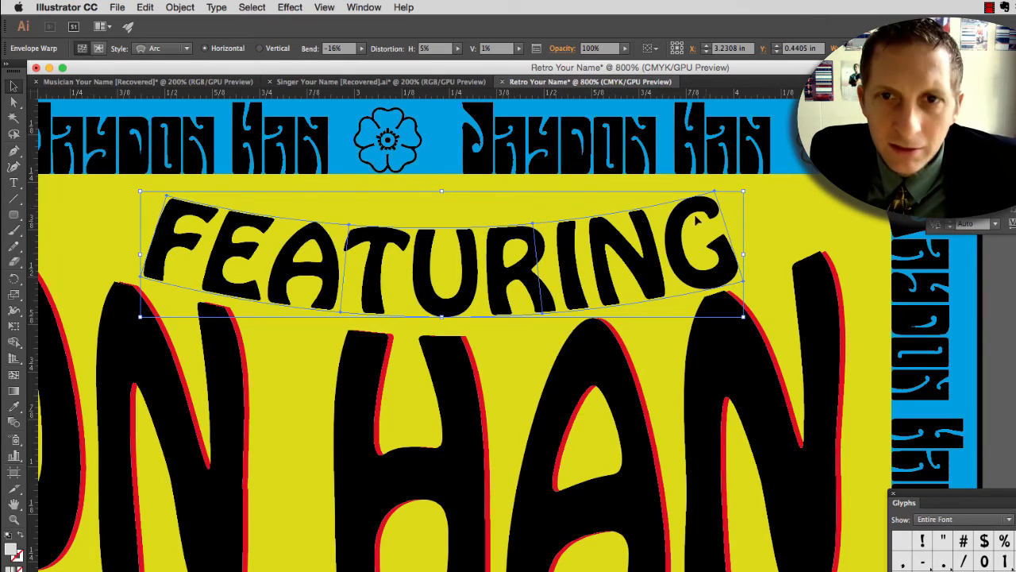
pyautogui.press('a')
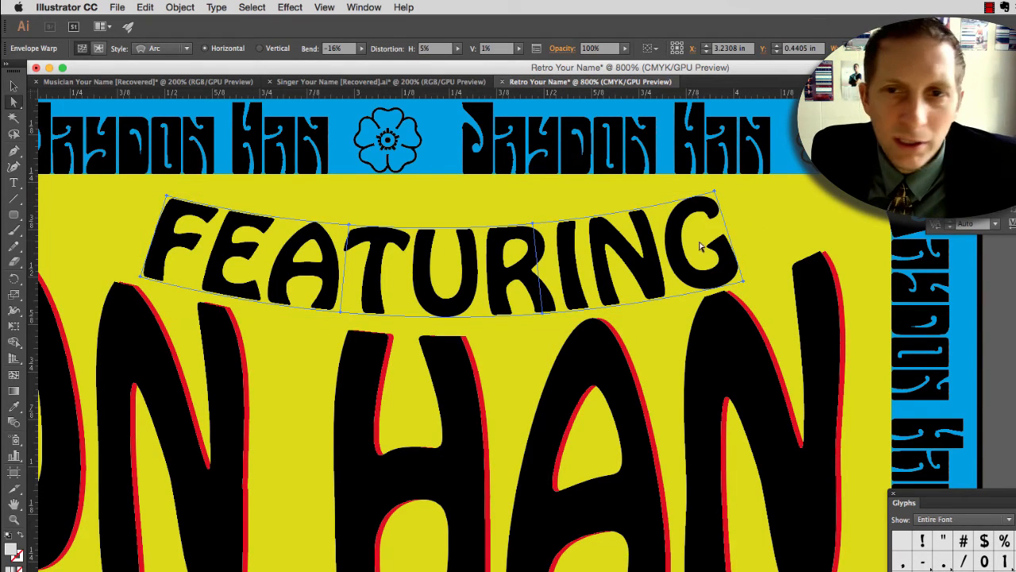
pyautogui.click(745, 284)
pyautogui.moveTo(745, 284); pyautogui.dragTo(812, 246)
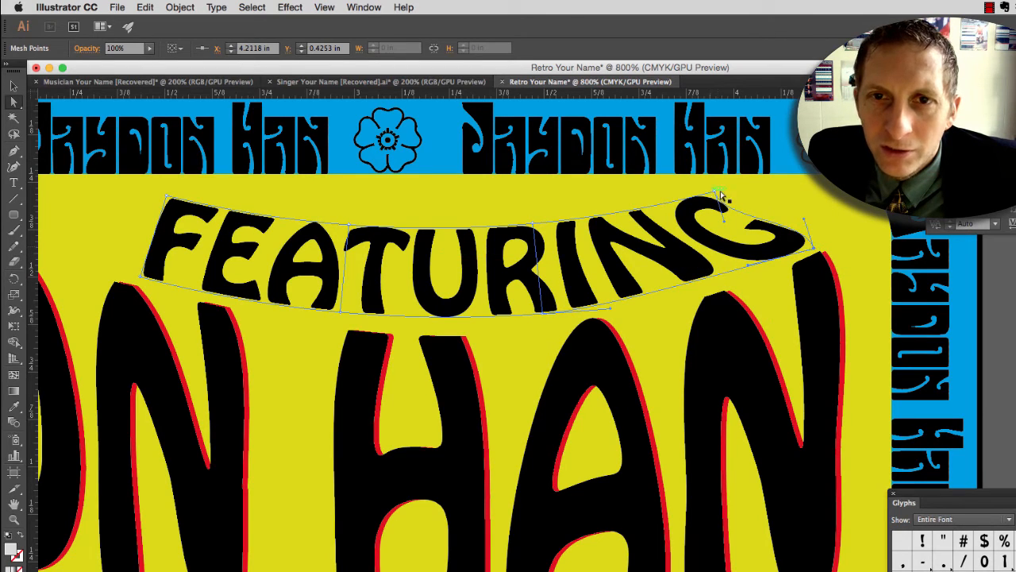
pyautogui.moveTo(722, 195); pyautogui.dragTo(740, 189)
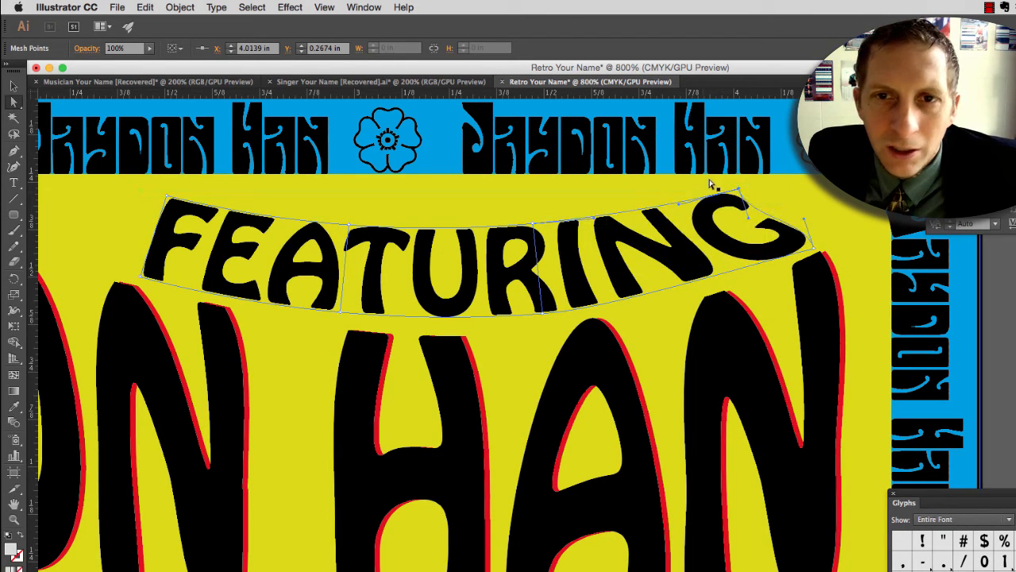
# Step: Reshape the left end of the FEATURING envelope, moving its lower corner point outward and its upper one slightly up, and deselect it
pyautogui.moveTo(142, 277); pyautogui.dragTo(120, 273)
pyautogui.moveTo(166, 197); pyautogui.dragTo(170, 186)
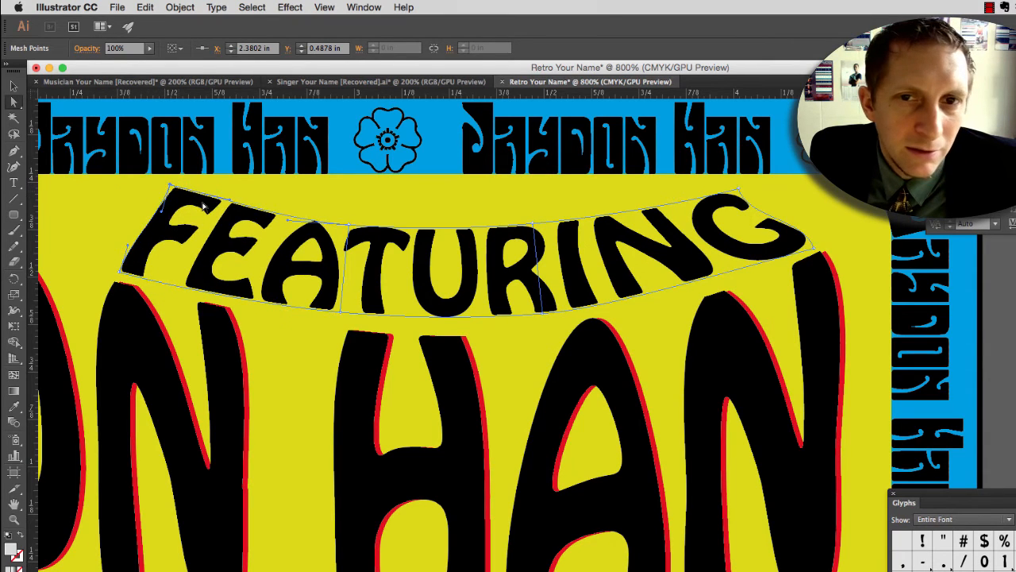
pyautogui.press('super+minus')
pyautogui.press('super+minus')
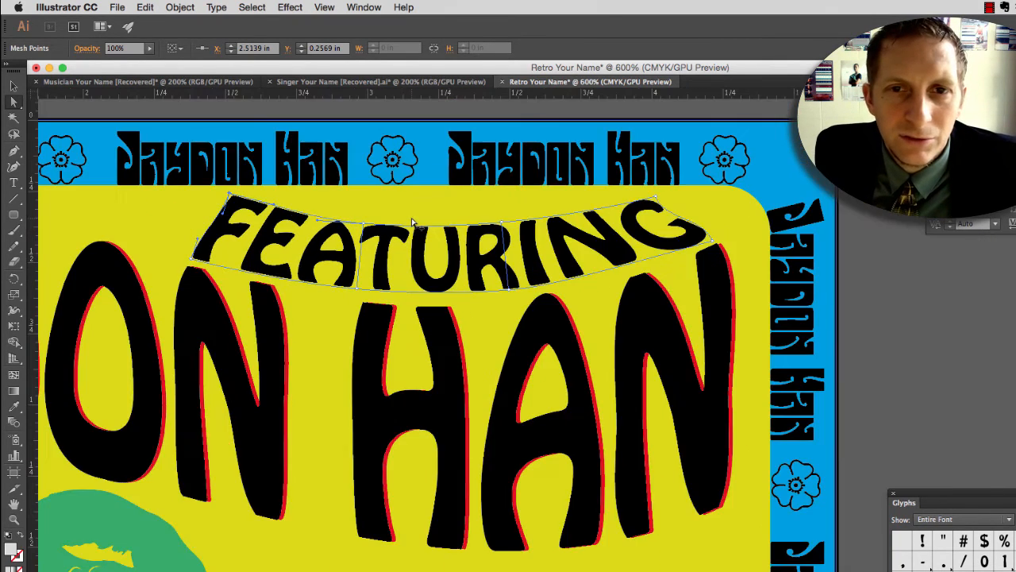
pyautogui.press('super+shift+a')
pyautogui.click(403, 422)
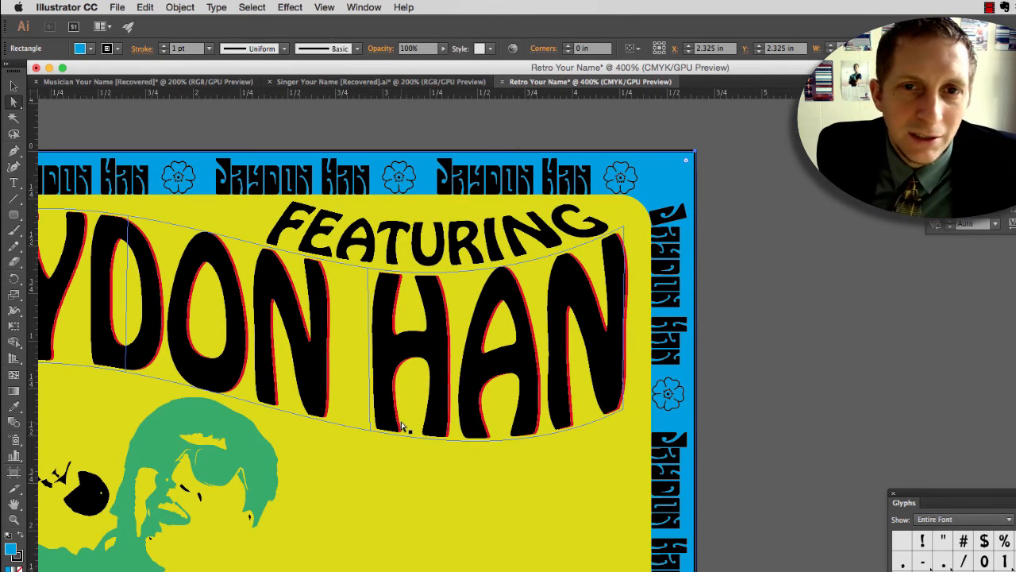
# Step: Edit the contents of the FEATURING envelope and fill the lettering with the bright red swatch
pyautogui.scroll(-3, 469, 427)
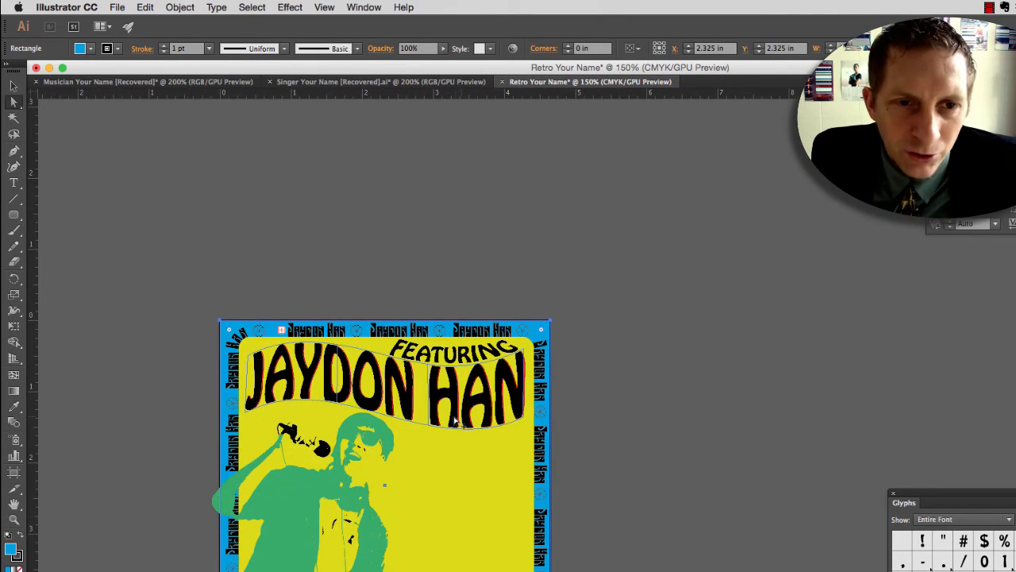
pyautogui.scroll(1, 437, 468)
pyautogui.click(423, 316)
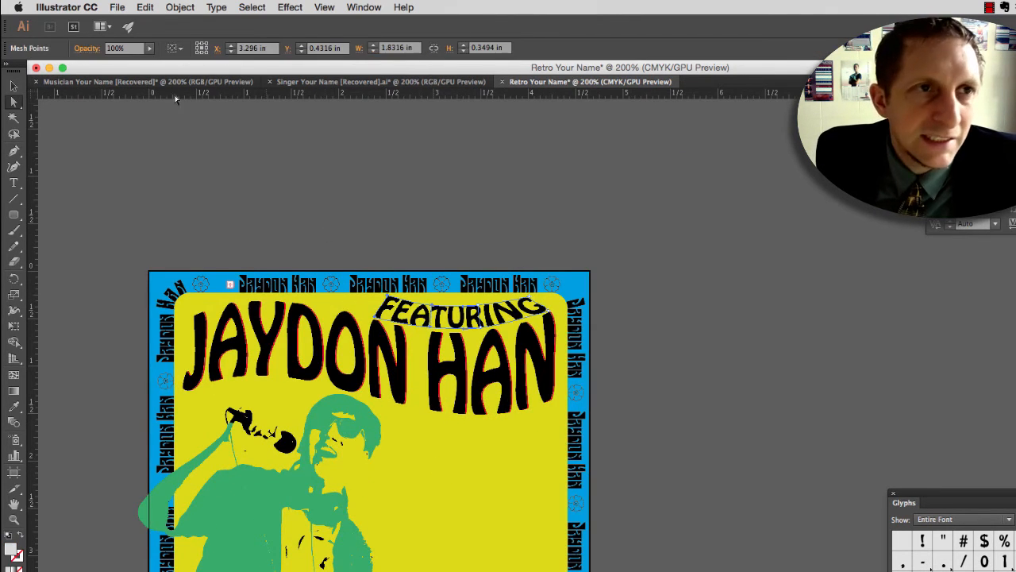
pyautogui.press('v')
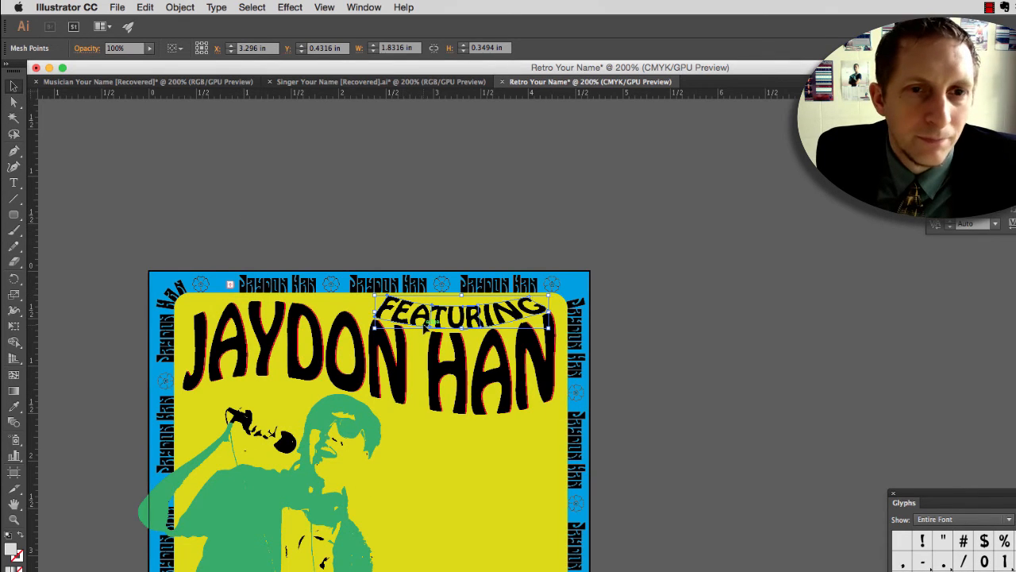
pyautogui.click(98, 48)
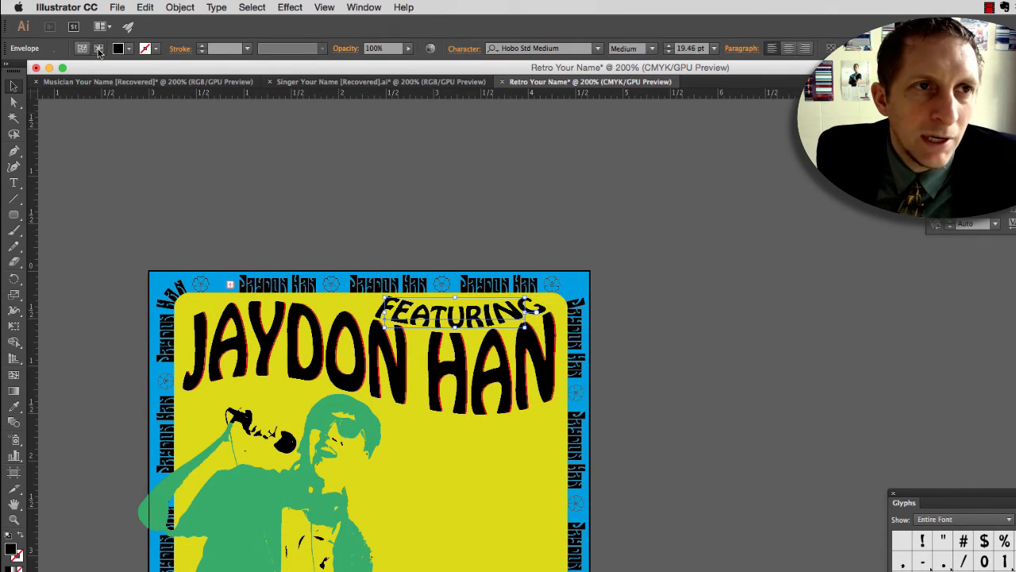
pyautogui.click(127, 50)
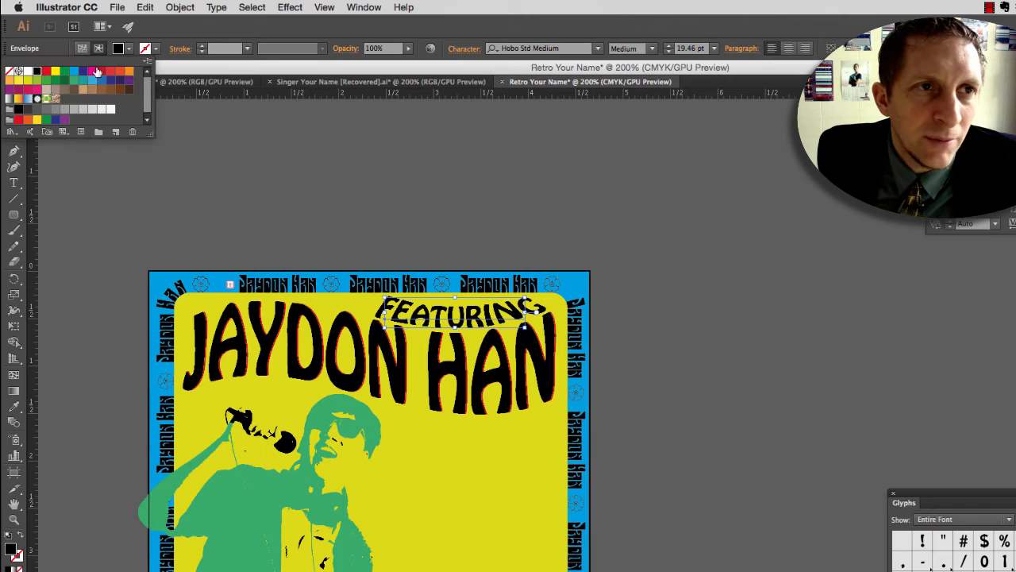
pyautogui.click(50, 77)
pyautogui.click(492, 424)
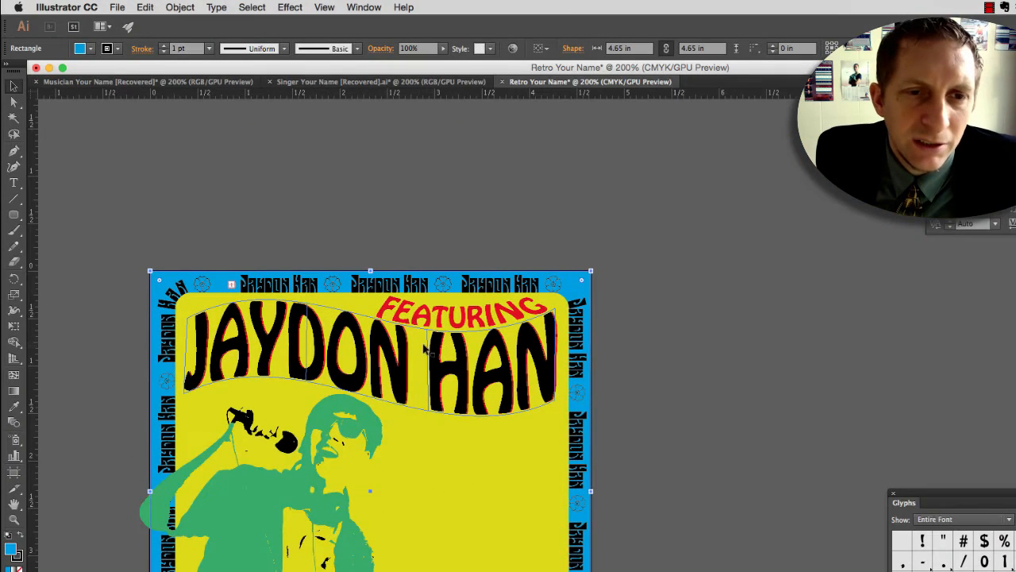
pyautogui.scroll(-3, 583, 373)
pyautogui.scroll(-2, 424, 349)
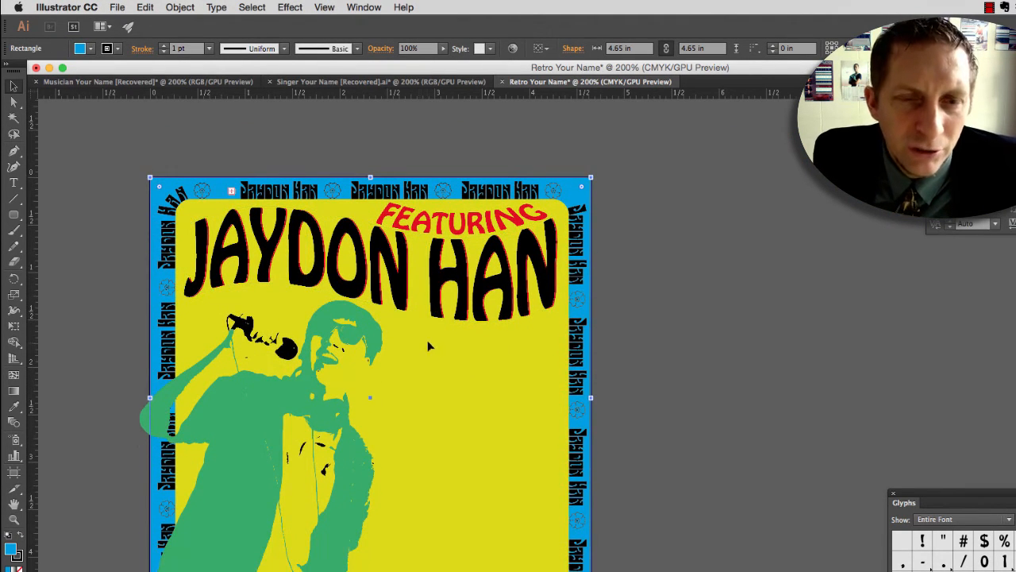
pyautogui.scroll(1, 461, 340)
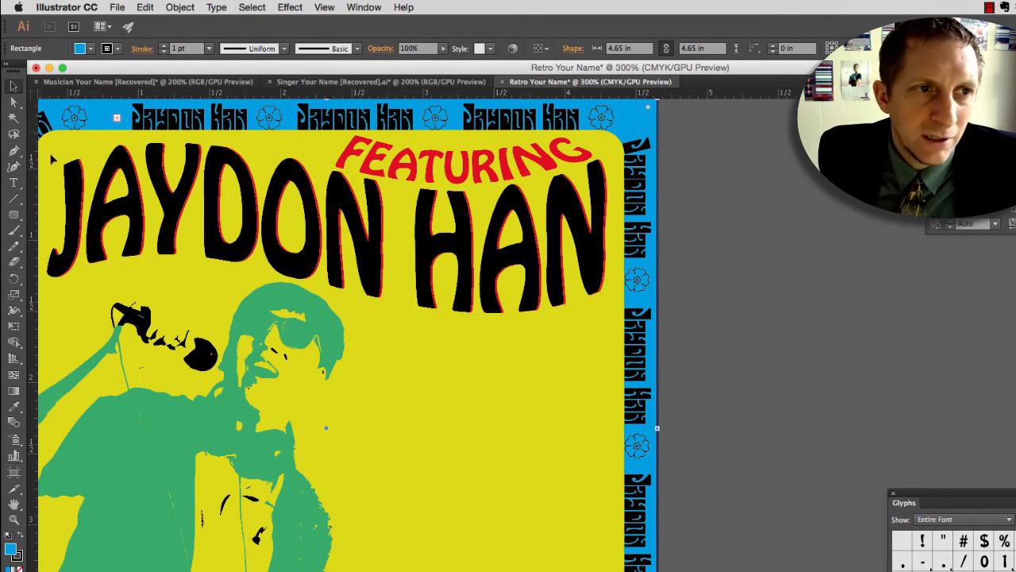
# Step: Add the text THE BEST in 12 pt Hobo Std Medium and place it just above the upper brown guide curve
pyautogui.click(14, 183)
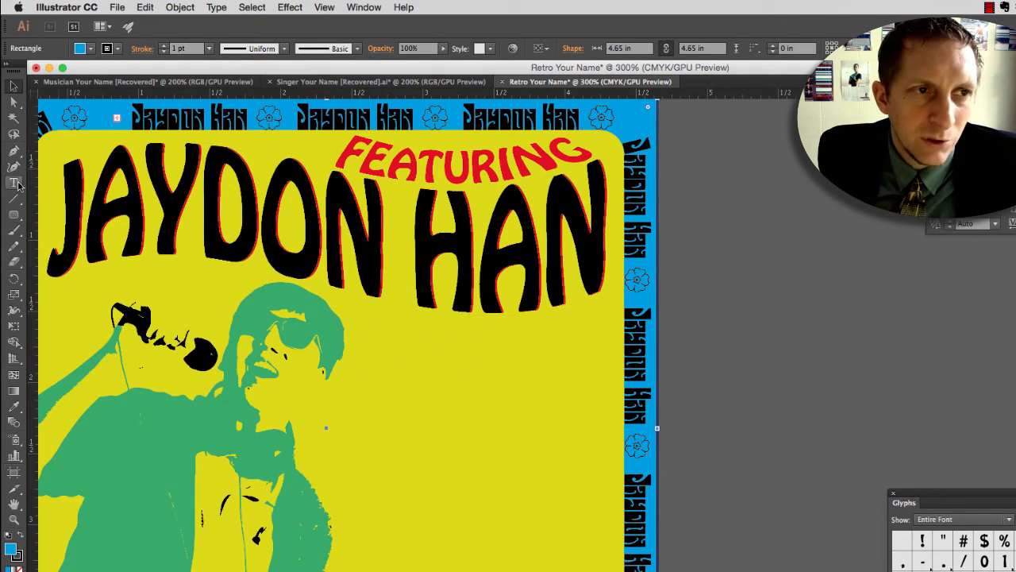
pyautogui.click(380, 339)
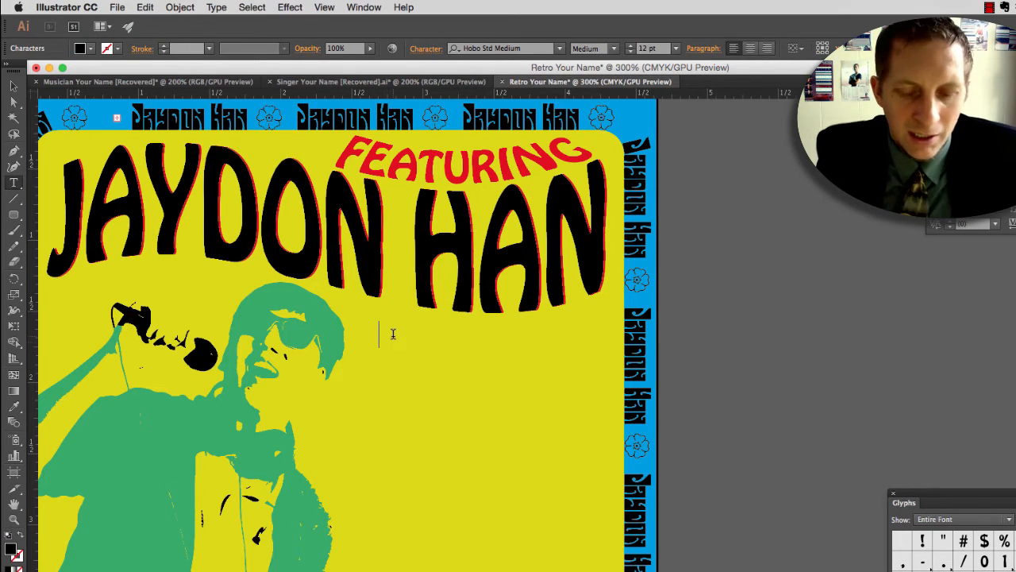
pyautogui.write('The')
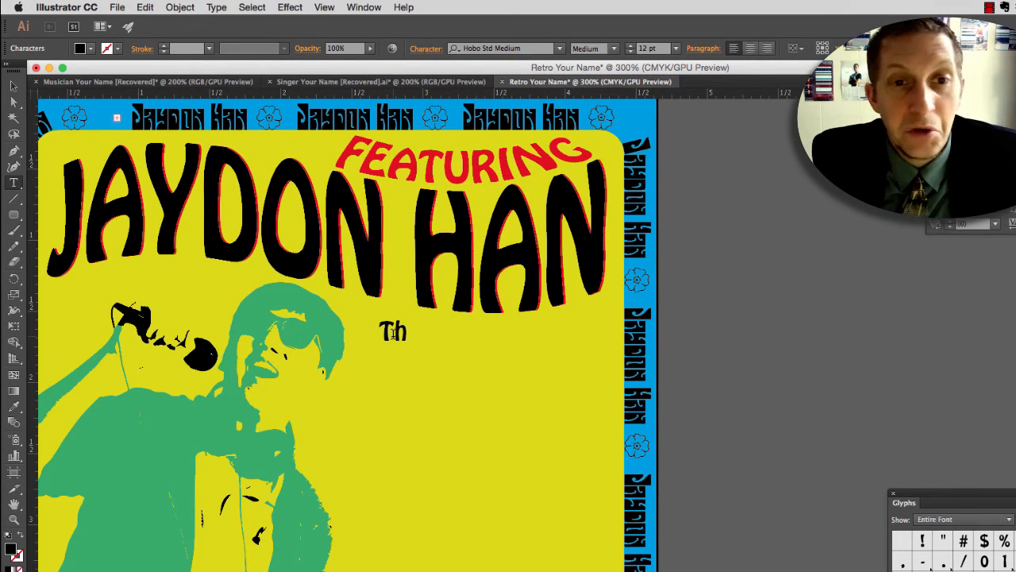
pyautogui.press('BackSpace')
pyautogui.write('HE BEST')
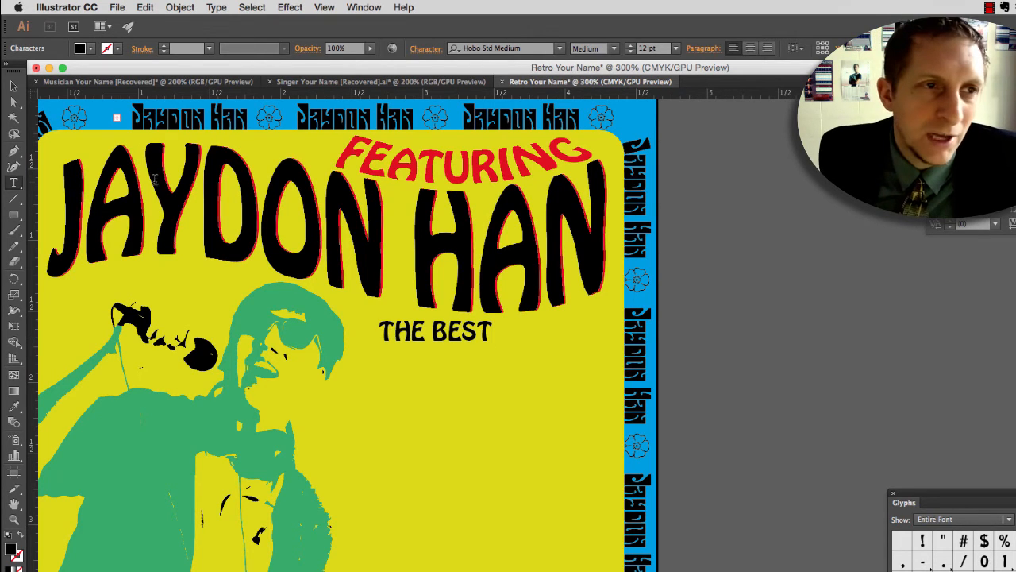
pyautogui.click(13, 84)
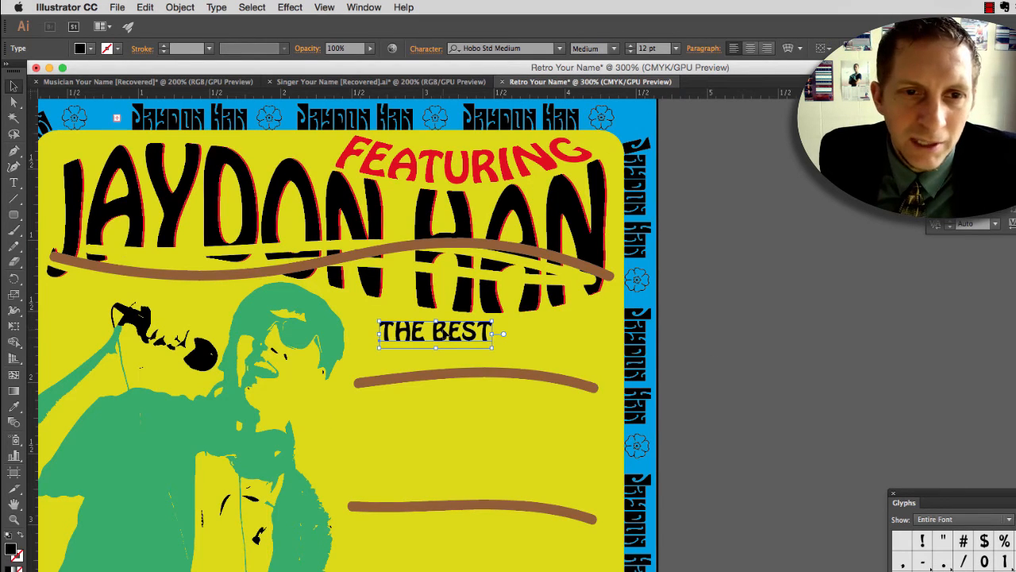
pyautogui.moveTo(433, 341); pyautogui.dragTo(413, 372)
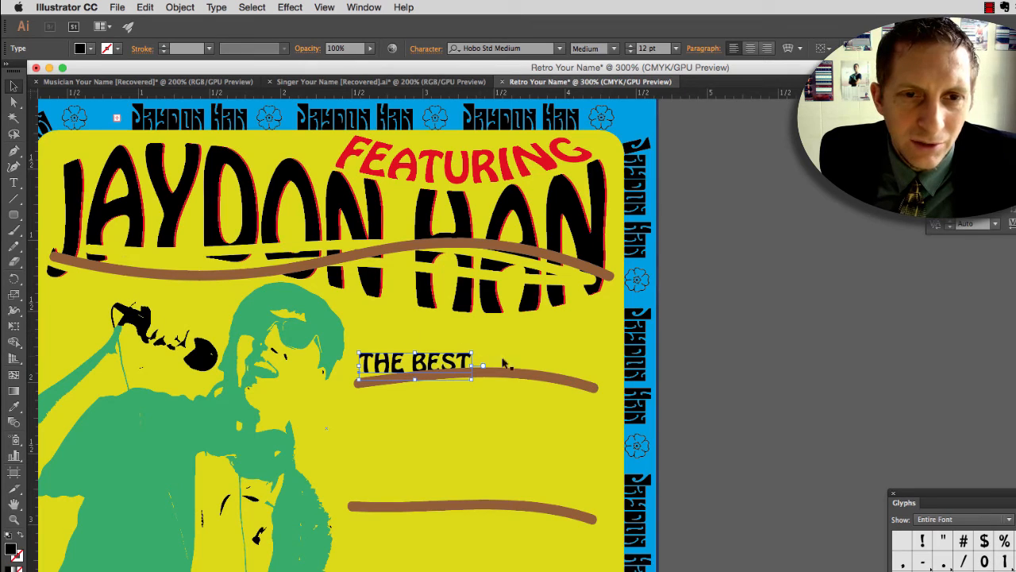
# Step: Move the two lower brown guide curves further down to leave more room beneath THE BEST
pyautogui.click(532, 380)
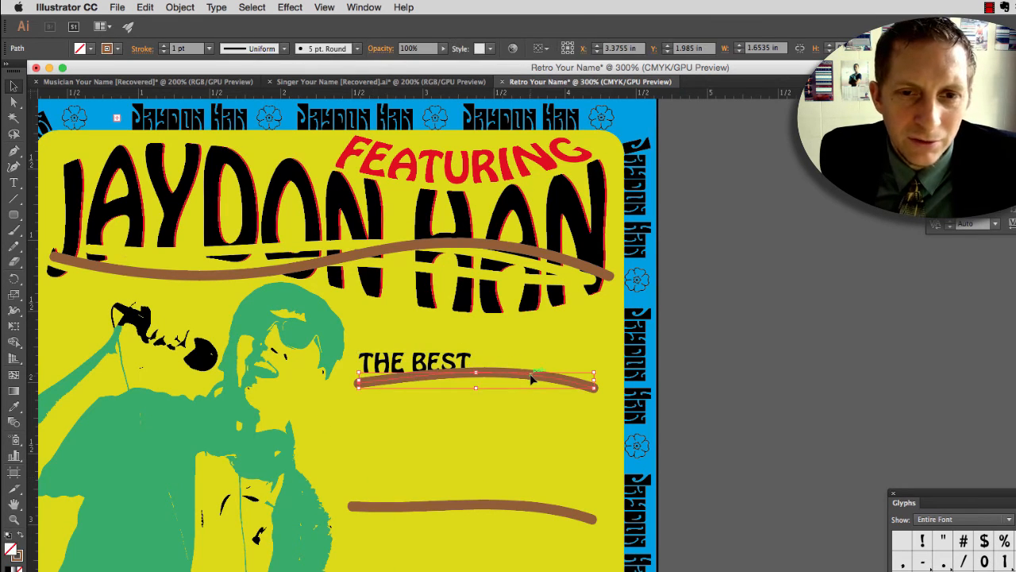
pyautogui.moveTo(530, 380); pyautogui.dragTo(532, 406)
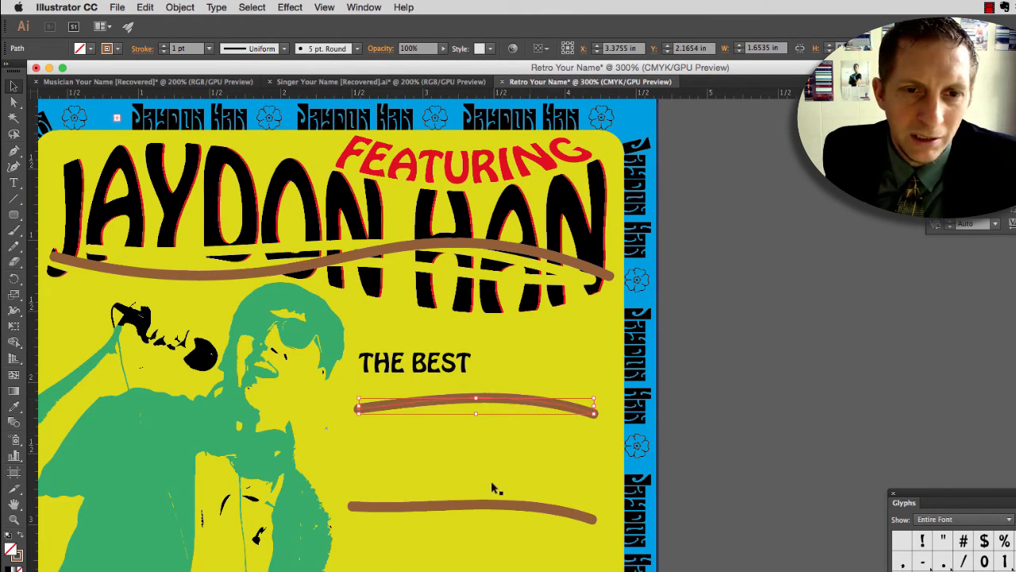
pyautogui.click(474, 544)
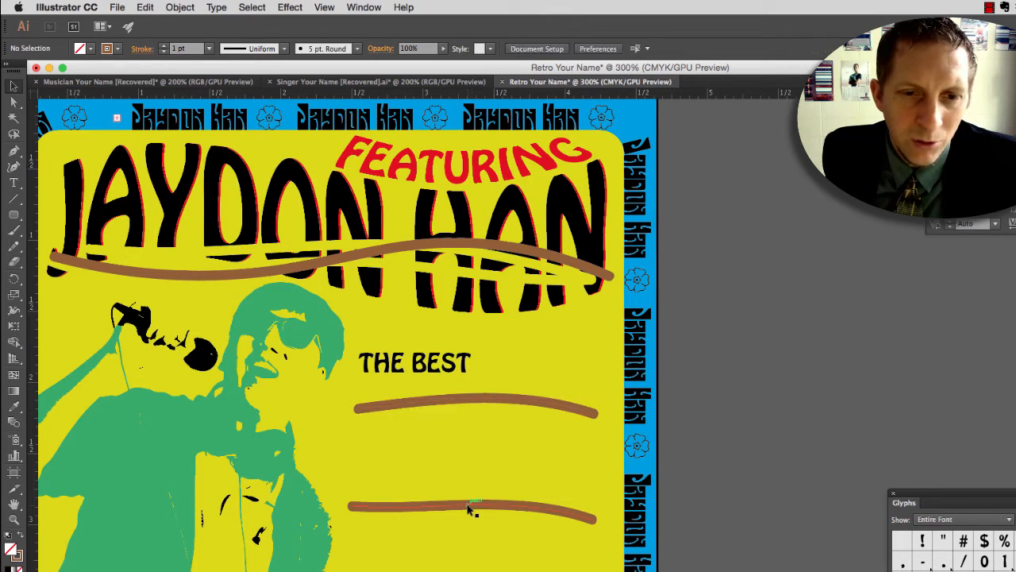
pyautogui.moveTo(472, 508); pyautogui.dragTo(472, 530)
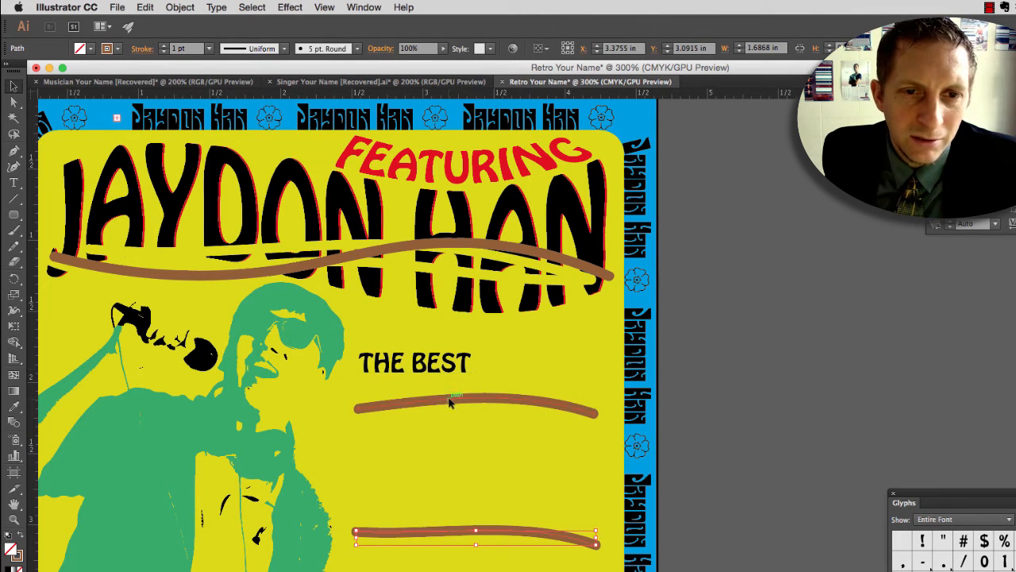
pyautogui.moveTo(447, 402); pyautogui.dragTo(449, 422)
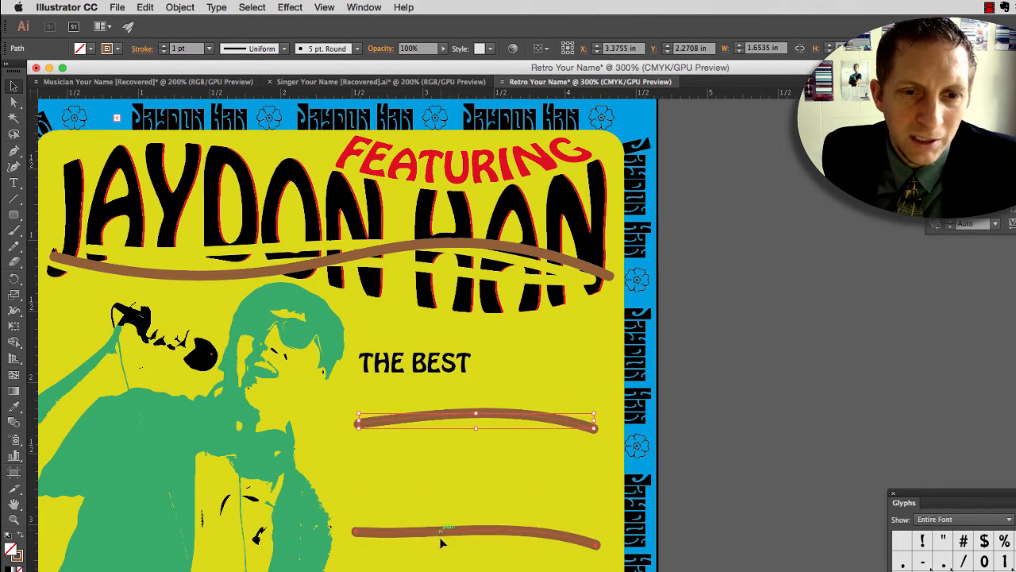
pyautogui.moveTo(443, 531); pyautogui.dragTo(446, 543)
pyautogui.moveTo(429, 422); pyautogui.dragTo(430, 431)
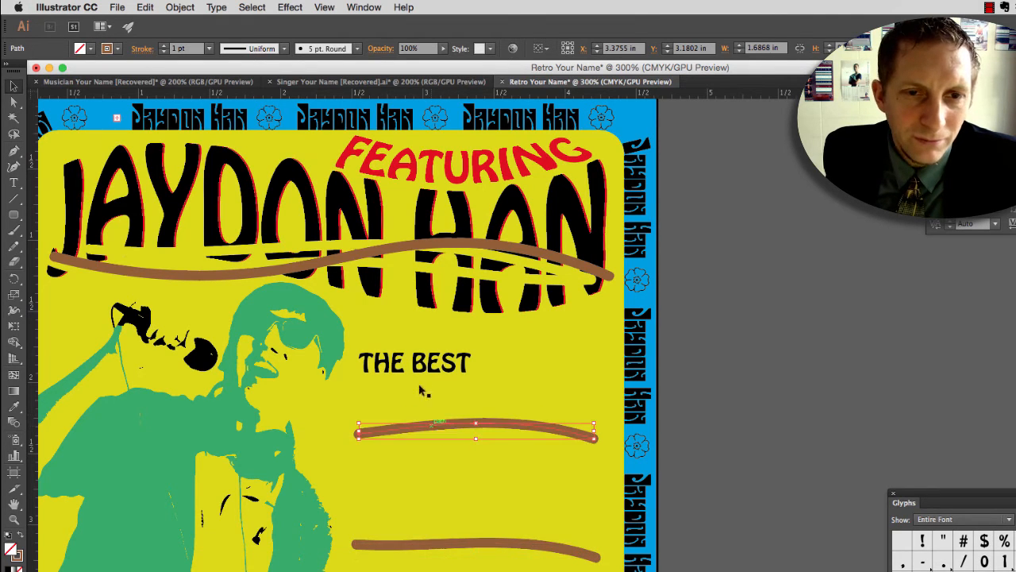
# Step: Show the Layers panel near the lettering and compare the artwork with the guides layer hidden and shown
pyautogui.click(419, 362)
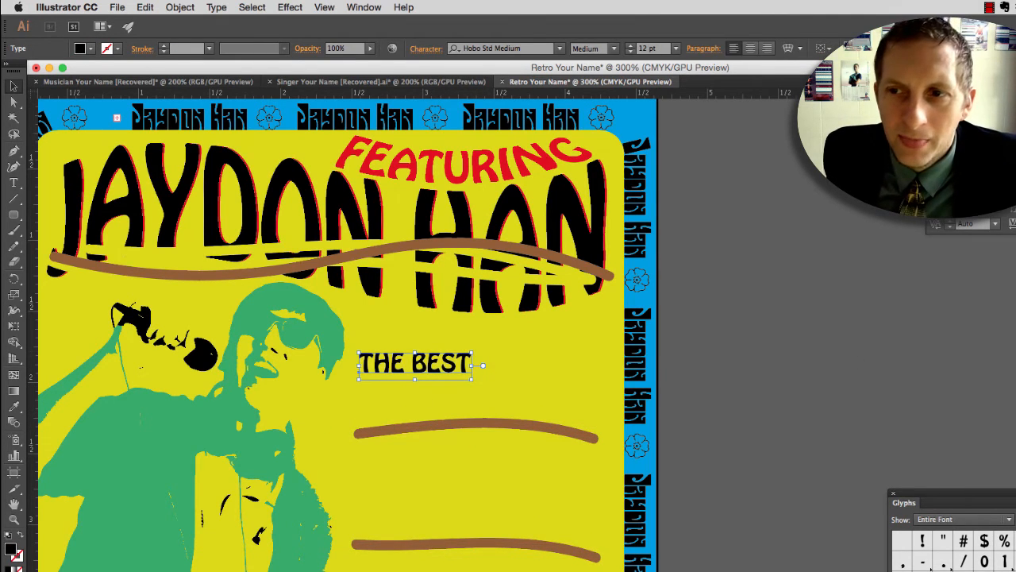
pyautogui.press('F7')
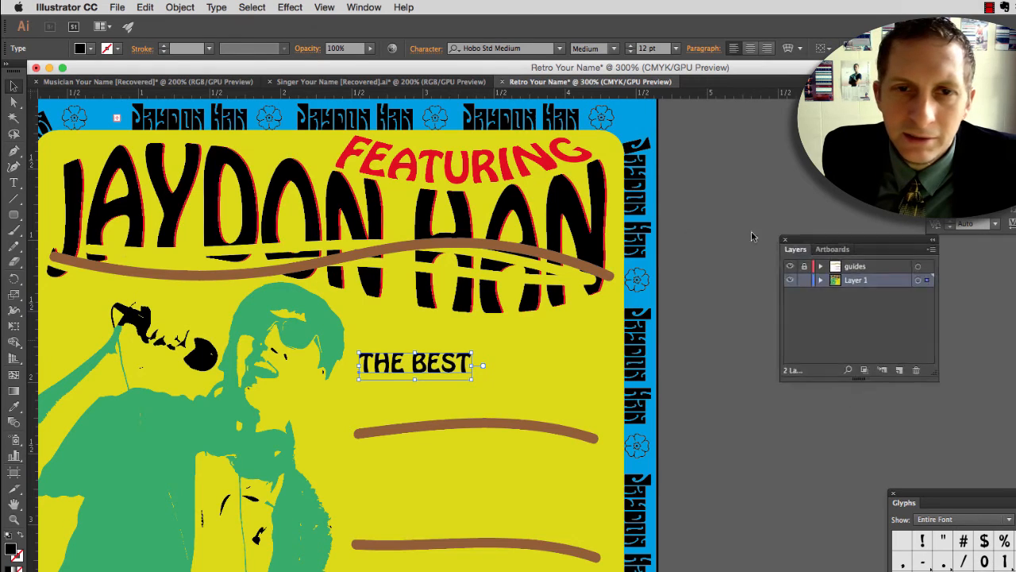
pyautogui.moveTo(822, 238); pyautogui.dragTo(618, 177)
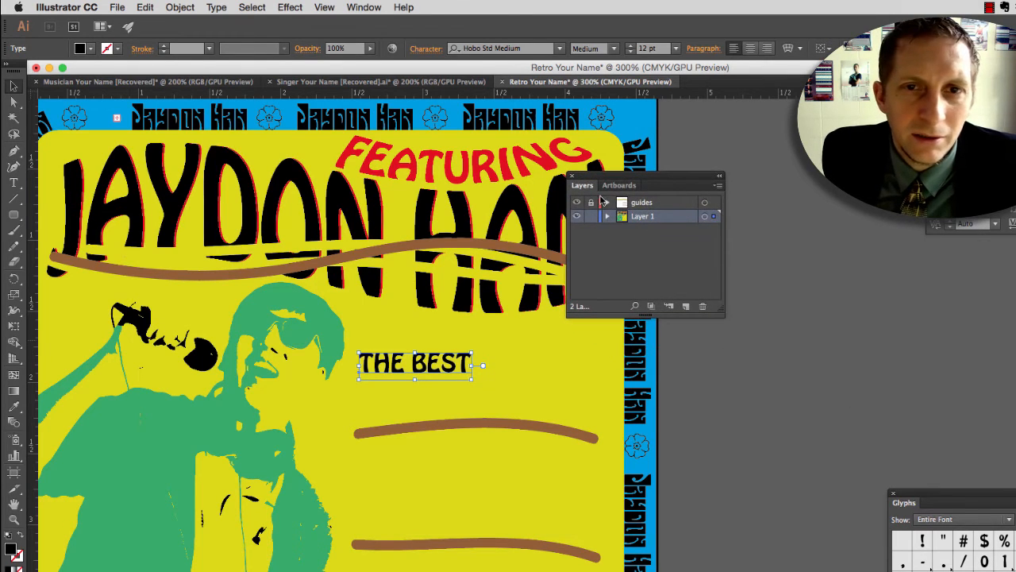
pyautogui.click(577, 202)
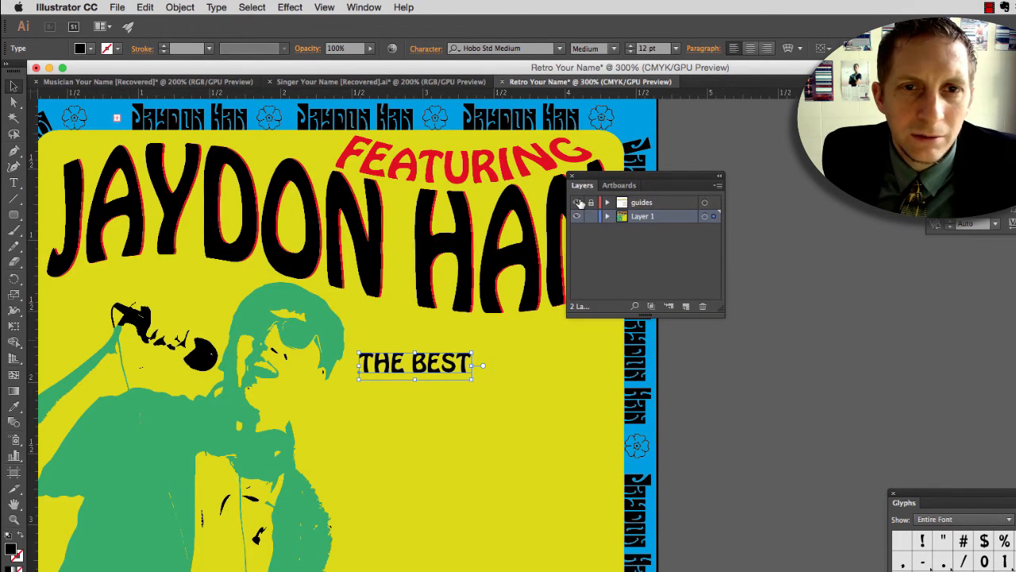
pyautogui.click(577, 202)
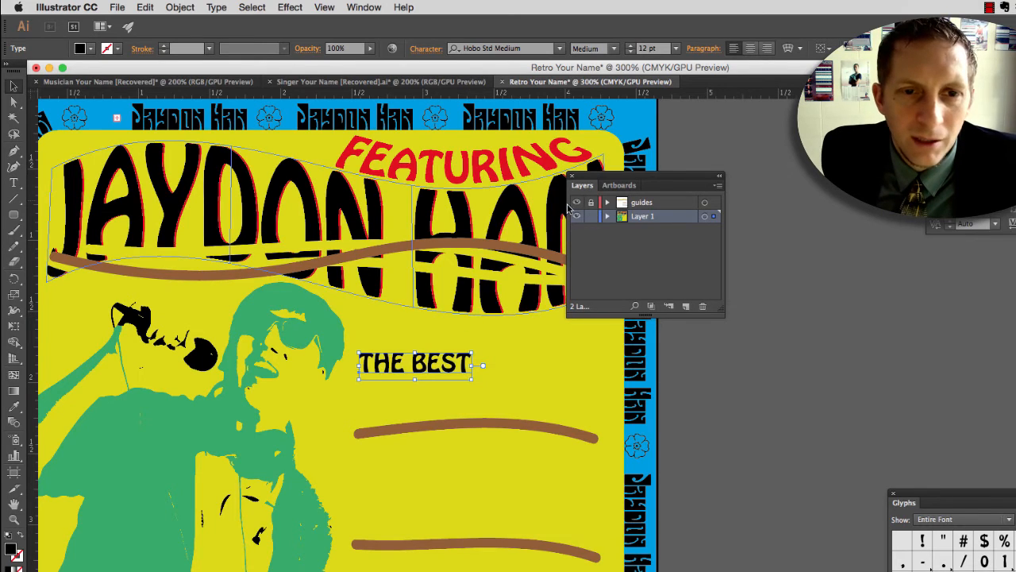
# Step: Move THE BEST up beneath the surname, enlarge it to 25.24 pt, and hide the guides layer
pyautogui.moveTo(403, 346); pyautogui.dragTo(403, 346)
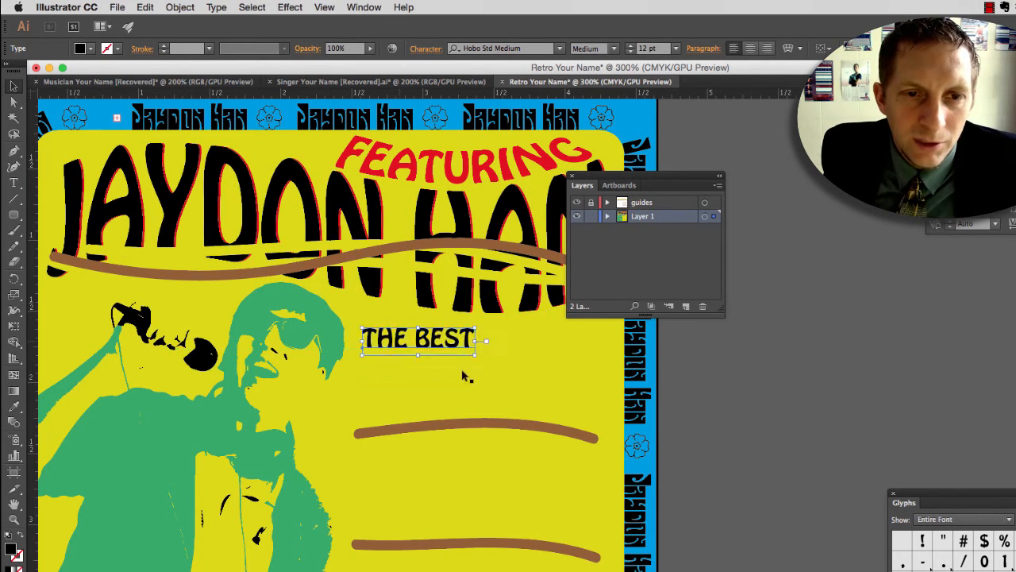
pyautogui.moveTo(473, 357); pyautogui.dragTo(601, 430)
pyautogui.click(577, 203)
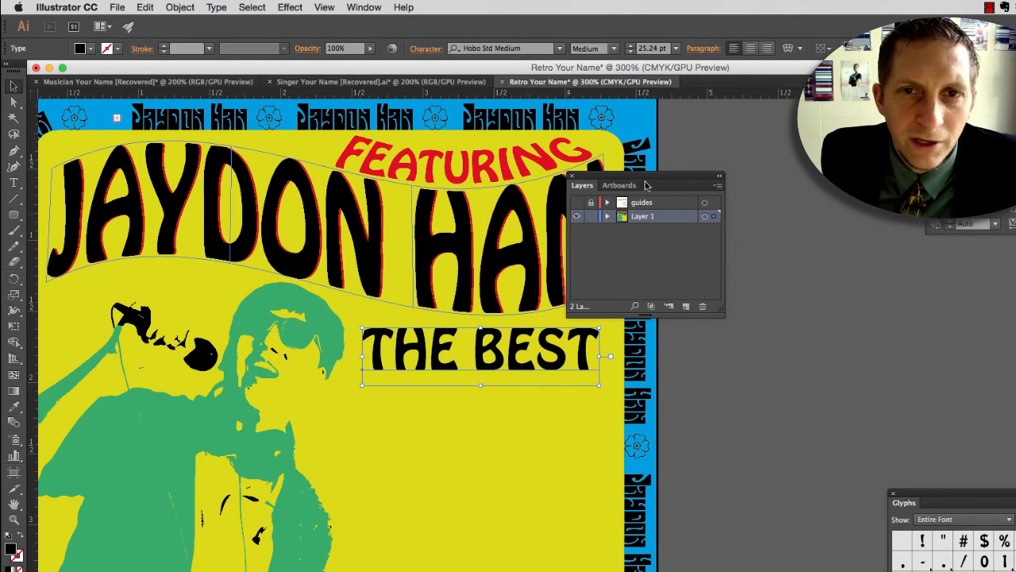
pyautogui.moveTo(646, 184); pyautogui.dragTo(763, 142)
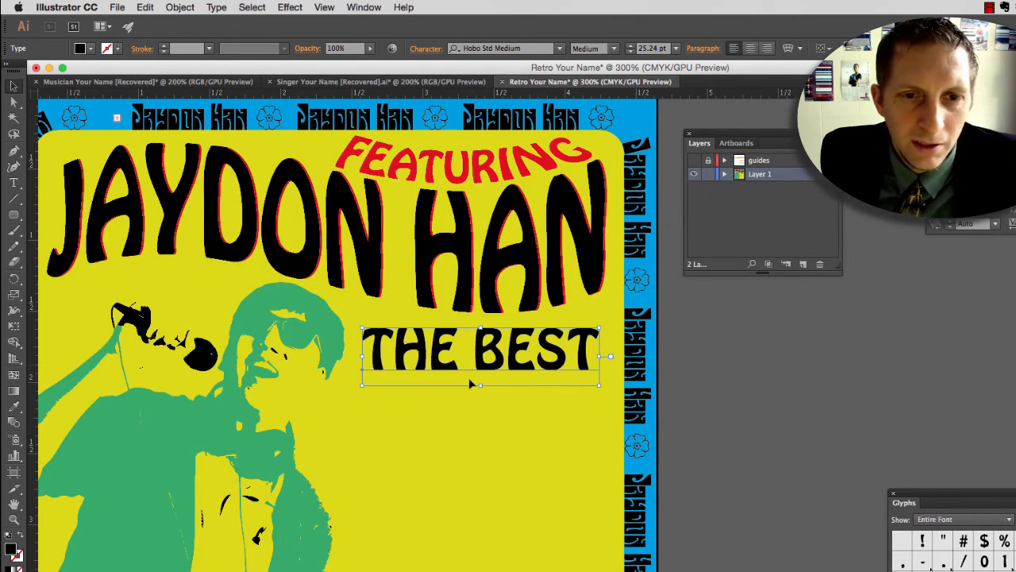
# Step: Stretch THE BEST vertically to 27.62 pt, keeping its width, and check it against the whole cover
pyautogui.moveTo(480, 383); pyautogui.dragTo(487, 394)
pyautogui.scroll(1, 447, 386)
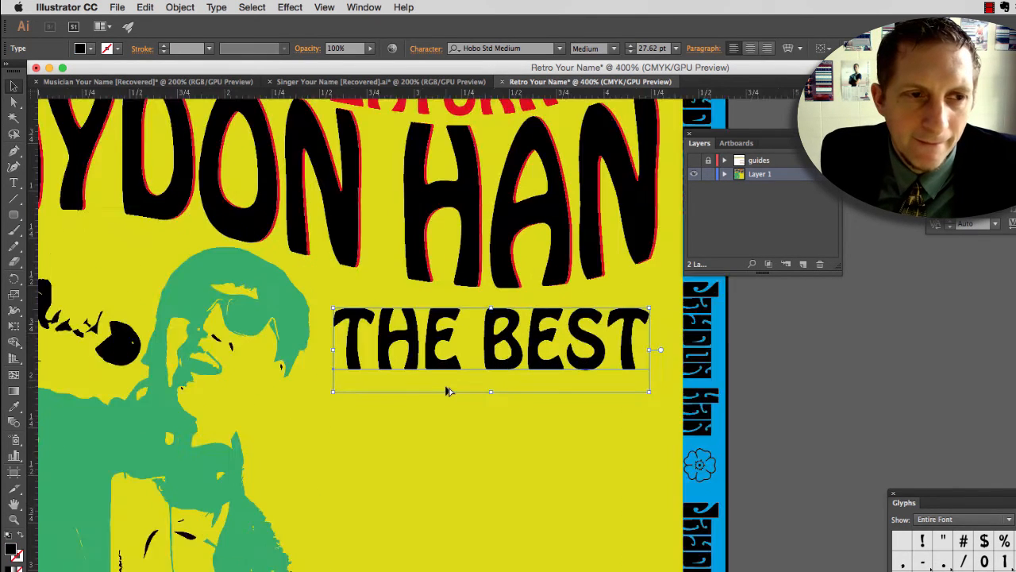
pyautogui.scroll(-3, 447, 390)
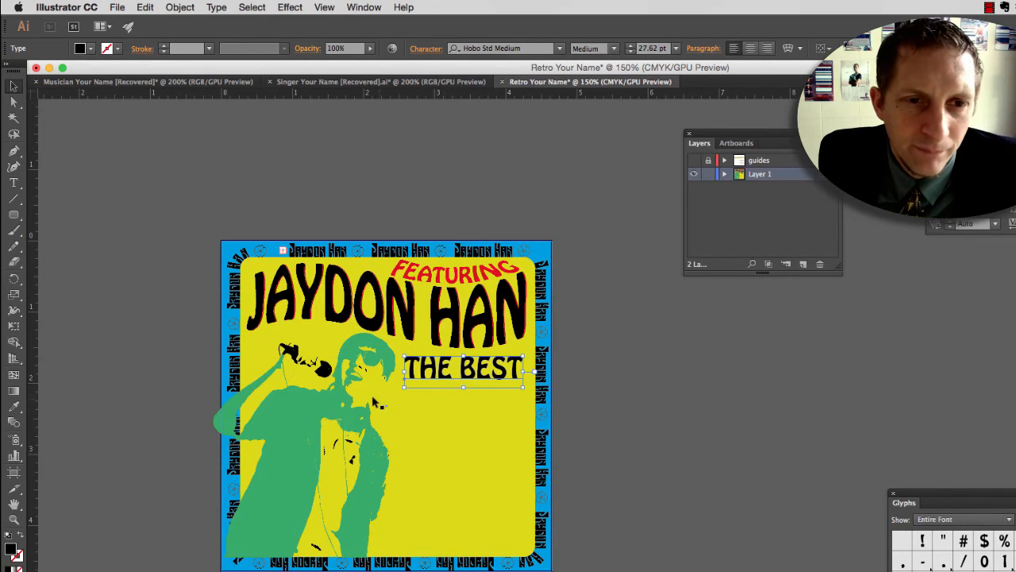
# Step: Undo the accidental shift of the blue background square, lock it, and move the singer group slightly left
pyautogui.click(357, 401)
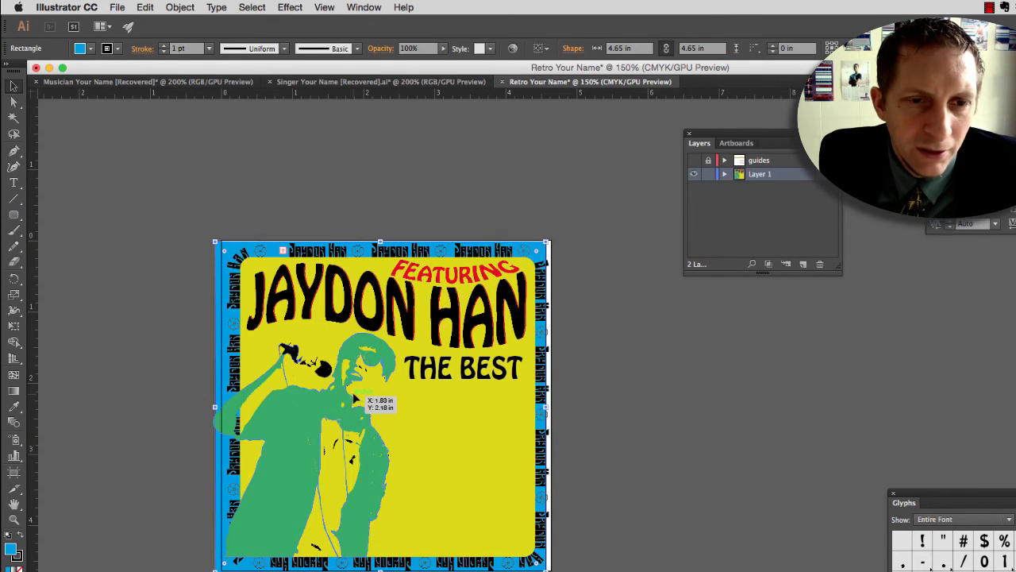
pyautogui.press('super+z')
pyautogui.press('super+2')
pyautogui.click(327, 408)
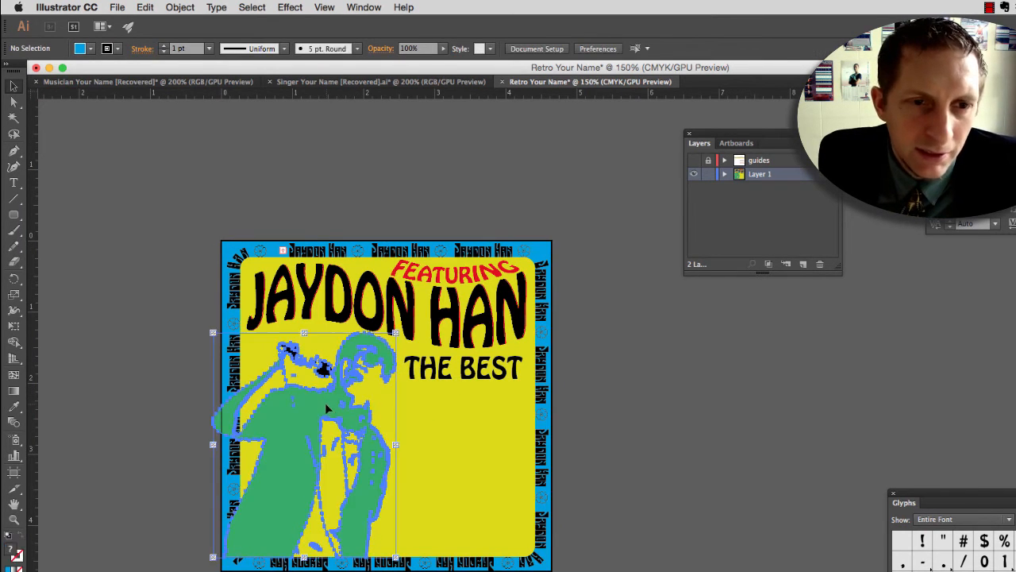
pyautogui.moveTo(318, 403); pyautogui.dragTo(308, 403)
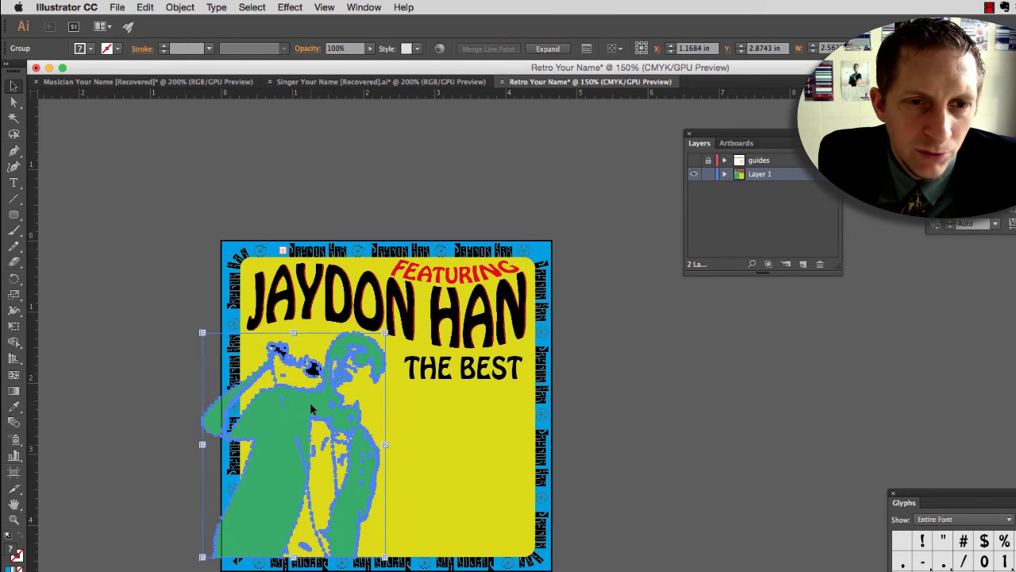
pyautogui.click(467, 440)
# Step: Shift THE BEST slightly left, enlarge it to 31.37 pt, and fill it with the green swatch matching the singer
pyautogui.moveTo(446, 375); pyautogui.dragTo(435, 374)
pyautogui.moveTo(514, 387); pyautogui.dragTo(528, 393)
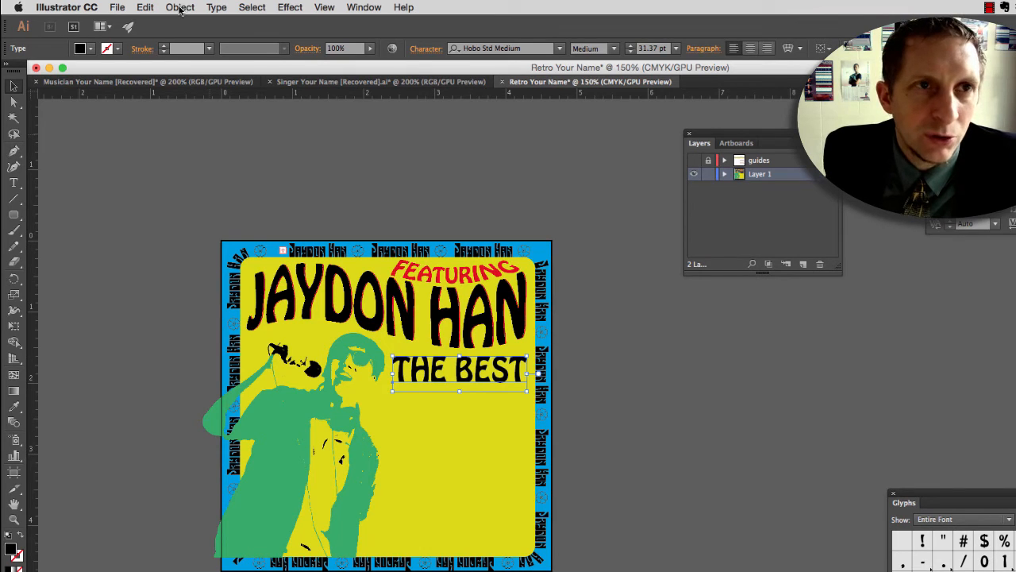
pyautogui.click(90, 51)
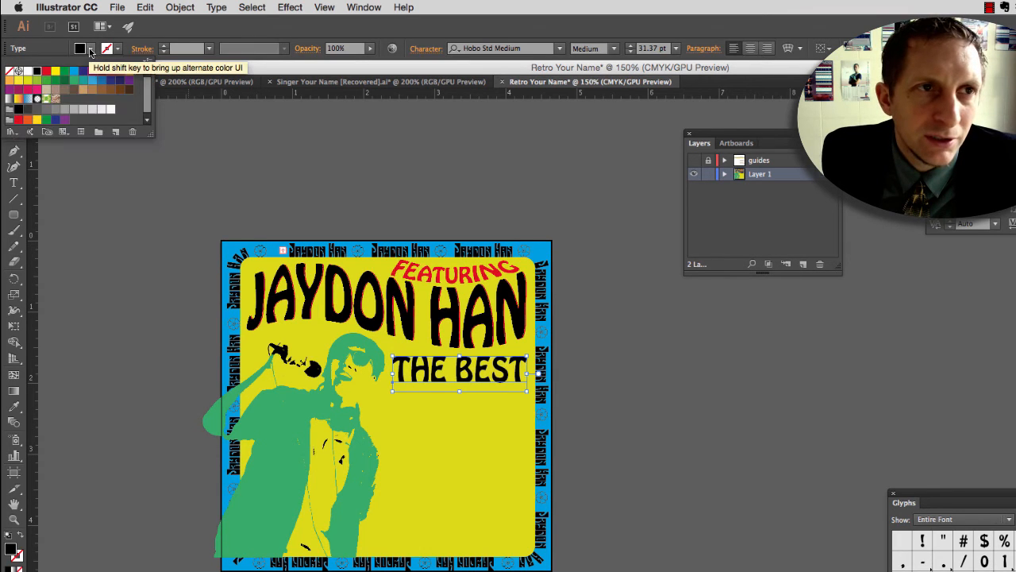
pyautogui.click(55, 80)
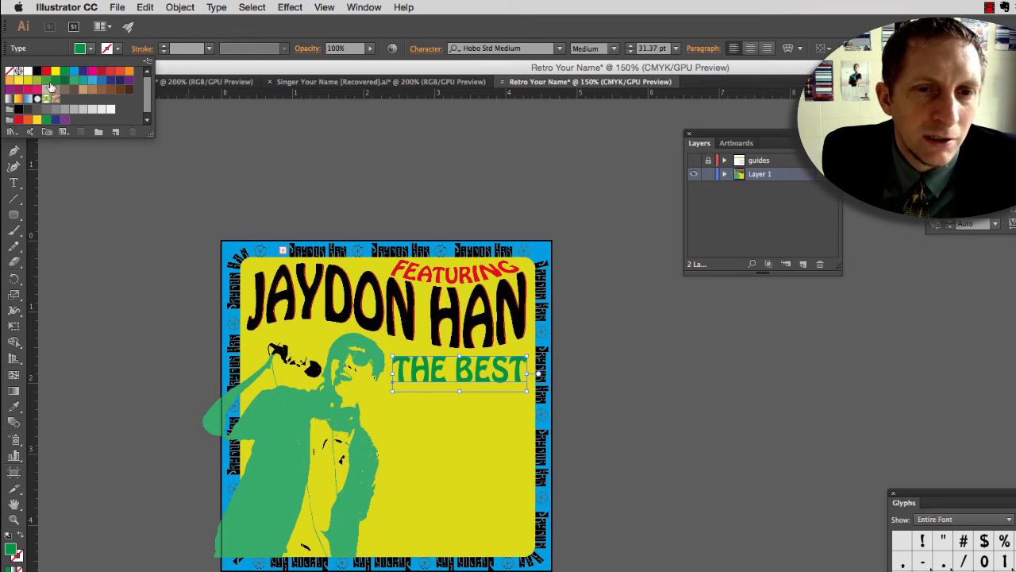
pyautogui.click(47, 81)
pyautogui.click(77, 81)
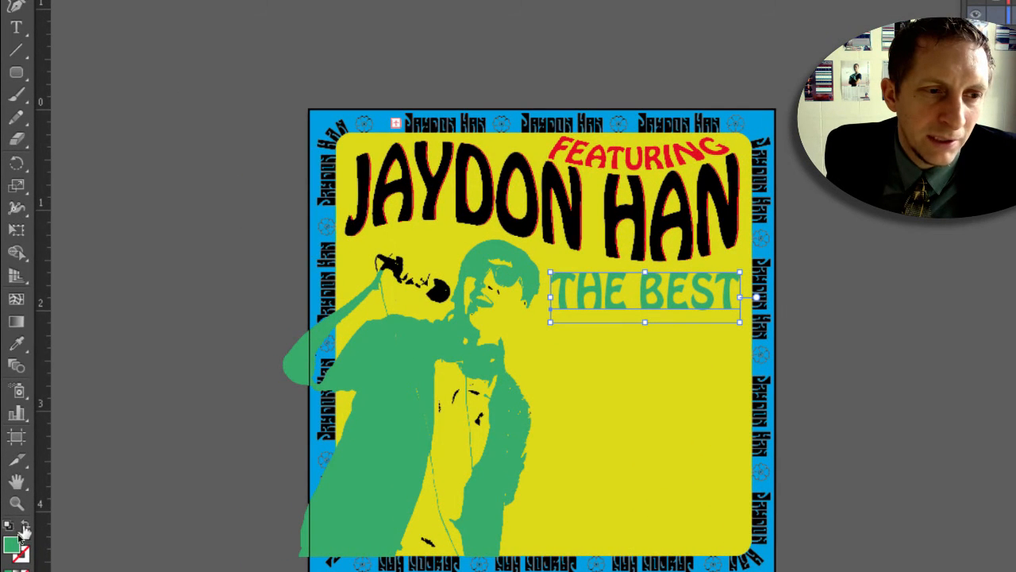
# Step: Swap the fill and stroke of THE BEST to make green outlined lettering, and set the stroke weight to 2 pt
pyautogui.click(26, 527)
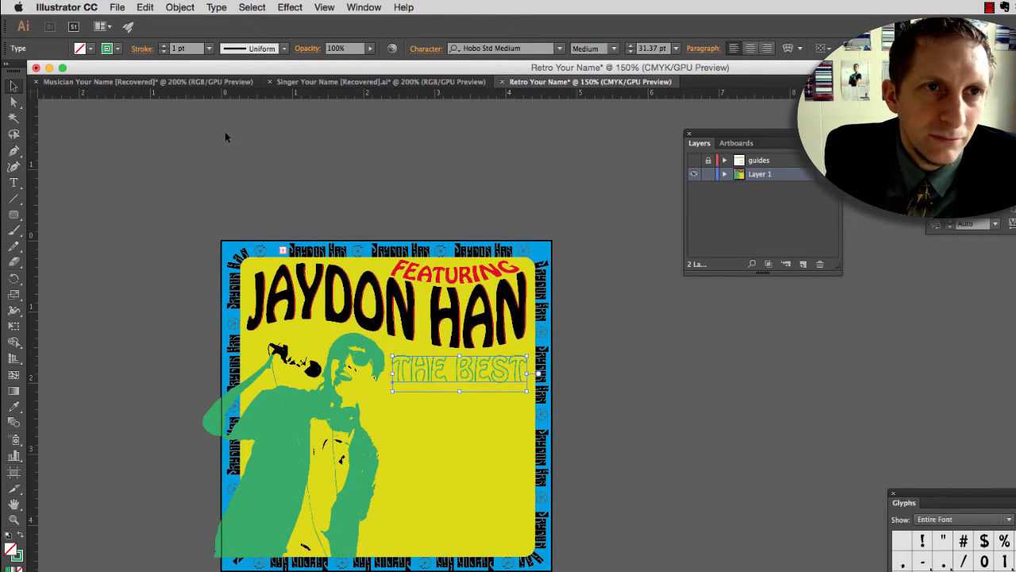
pyautogui.click(225, 138)
pyautogui.click(435, 378)
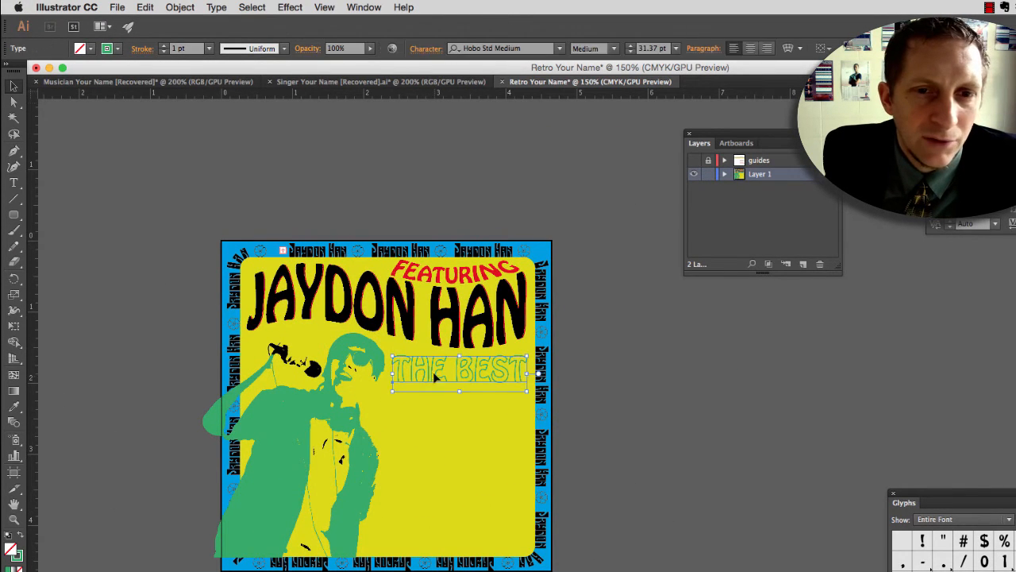
pyautogui.click(163, 46)
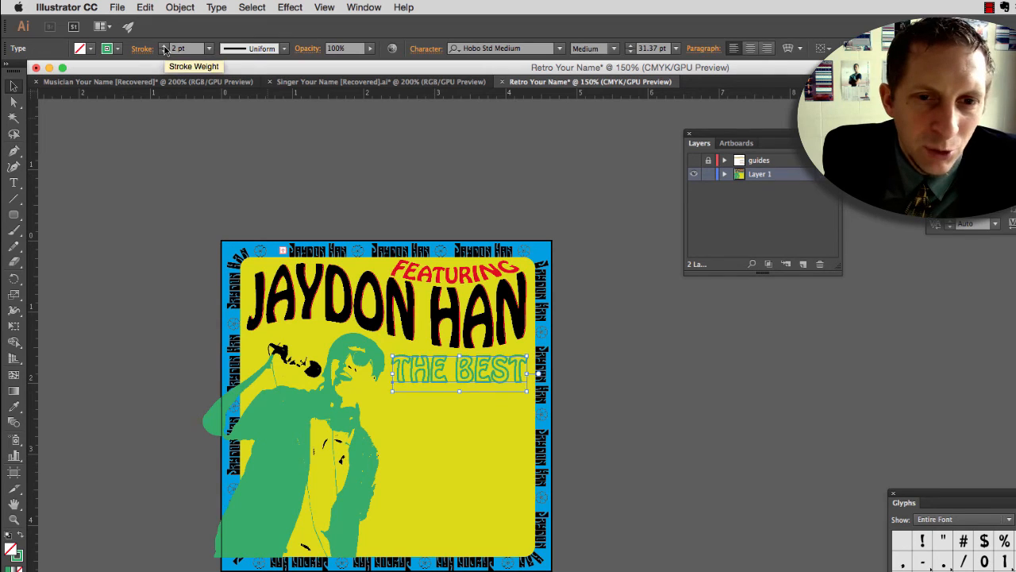
pyautogui.click(162, 46)
pyautogui.click(164, 52)
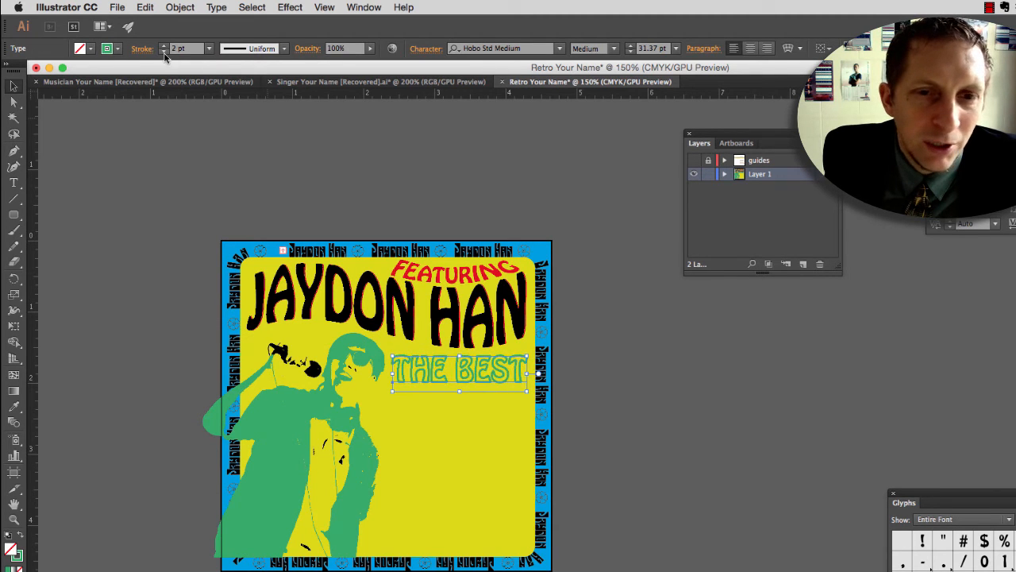
pyautogui.press('super+equal')
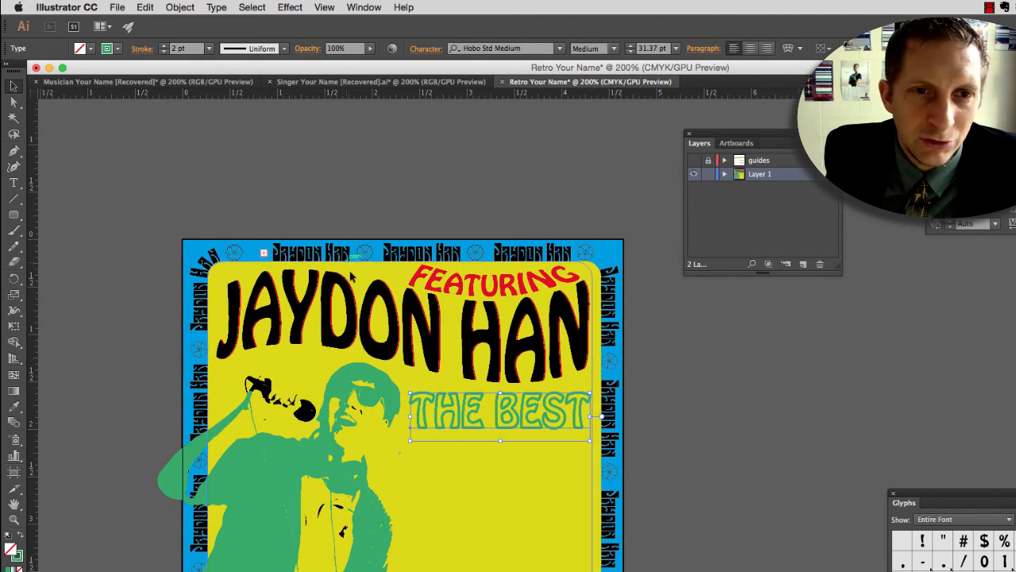
pyautogui.press('super+shift+a')
pyautogui.moveTo(359, 277); pyautogui.dragTo(281, 166)
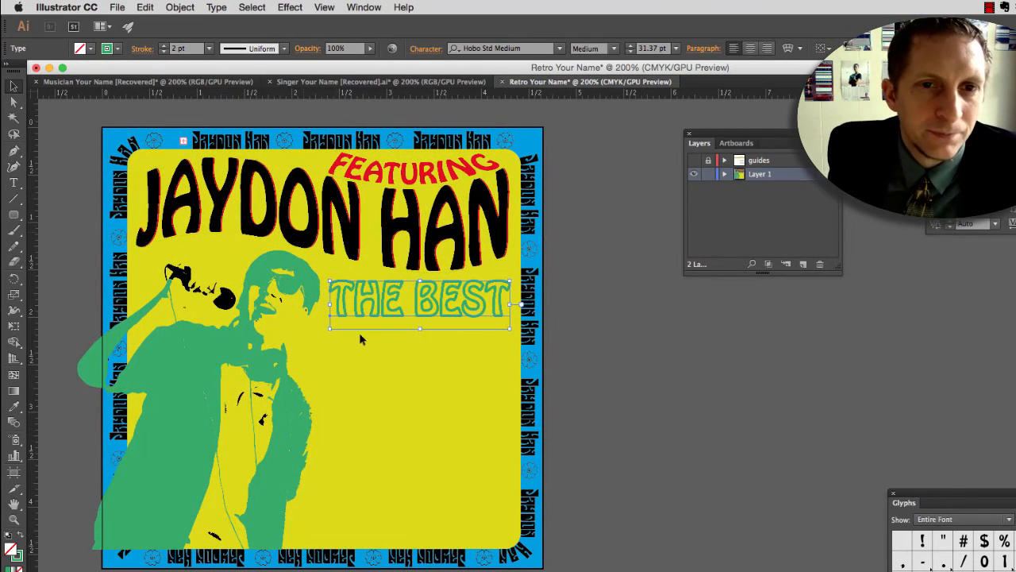
# Step: Warp THE BEST with a horizontal Arc envelope at -11% bend and nudge it up close beneath the large name
pyautogui.click(593, 347)
pyautogui.click(413, 297)
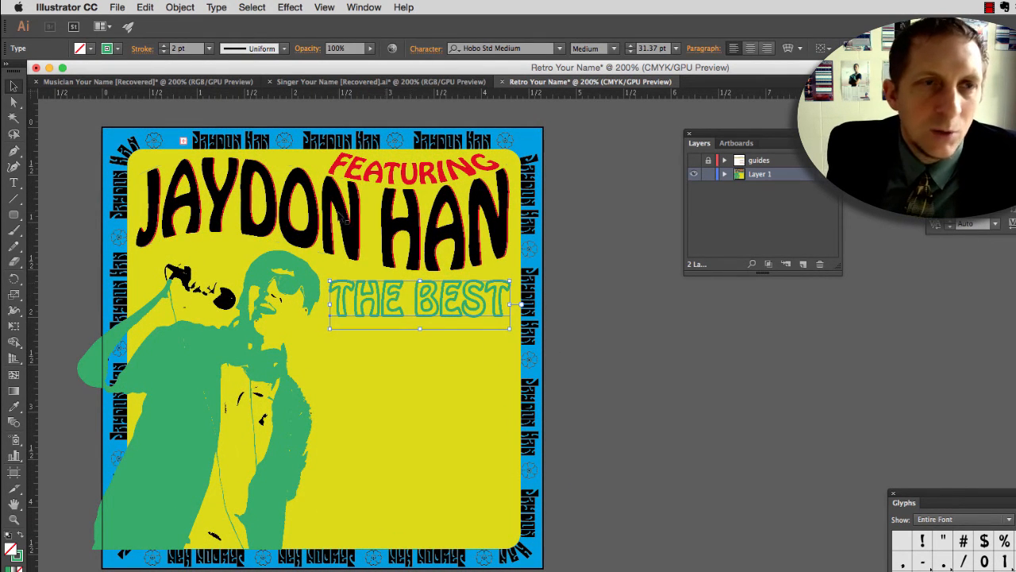
pyautogui.click(180, 7)
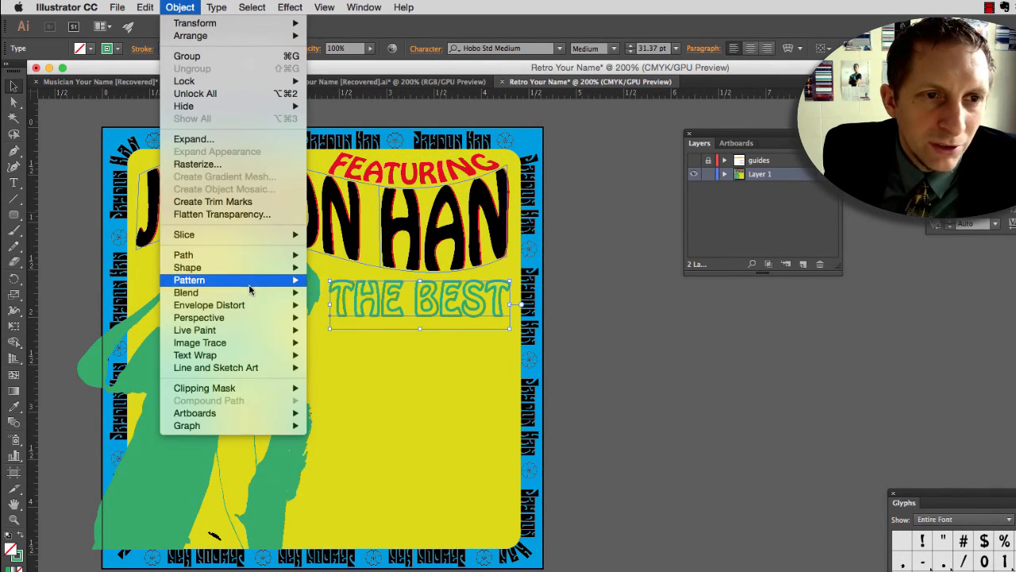
pyautogui.moveTo(270, 296)
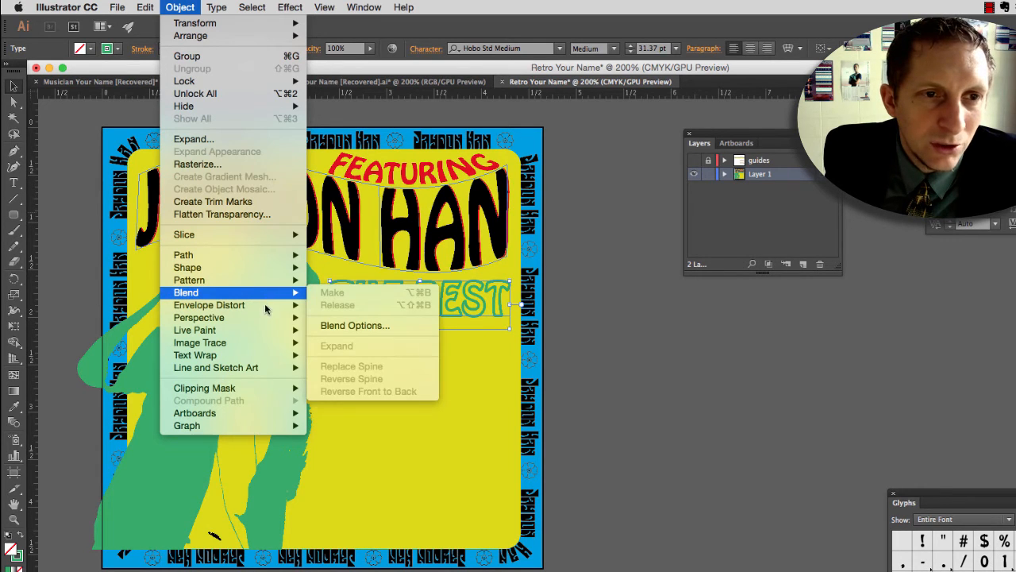
pyautogui.click(346, 304)
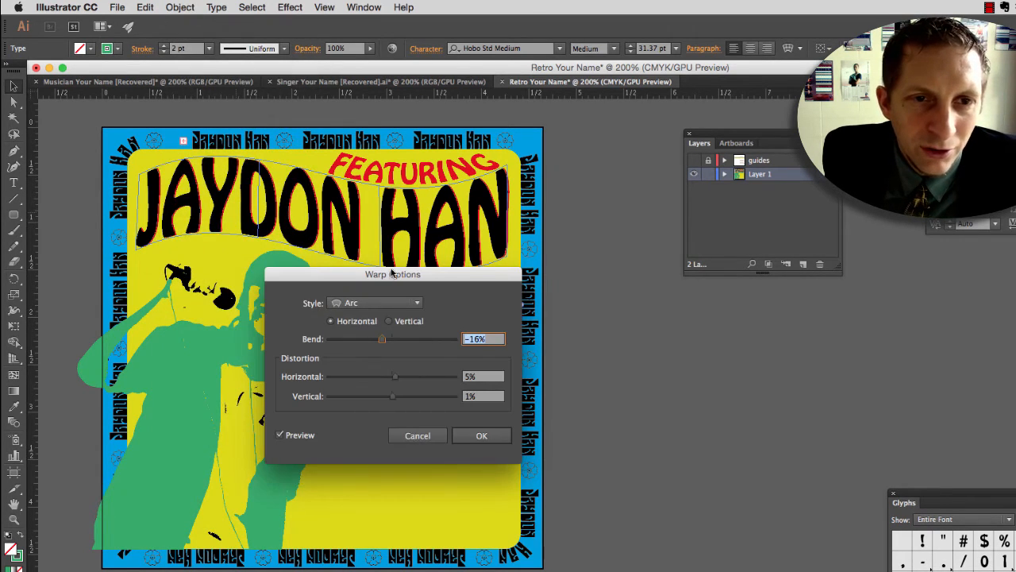
pyautogui.moveTo(391, 274); pyautogui.dragTo(370, 380)
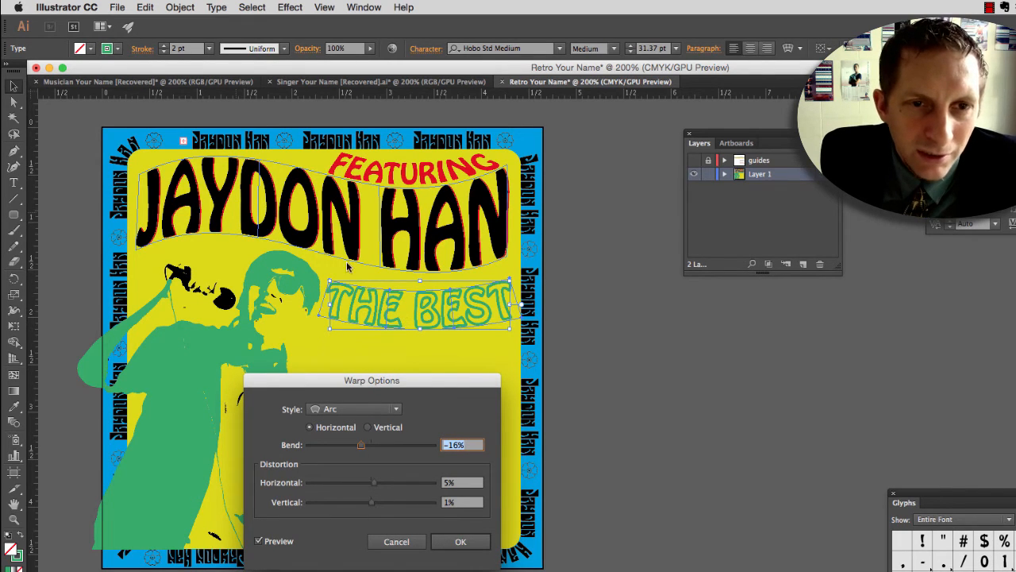
pyautogui.moveTo(361, 449); pyautogui.dragTo(366, 449)
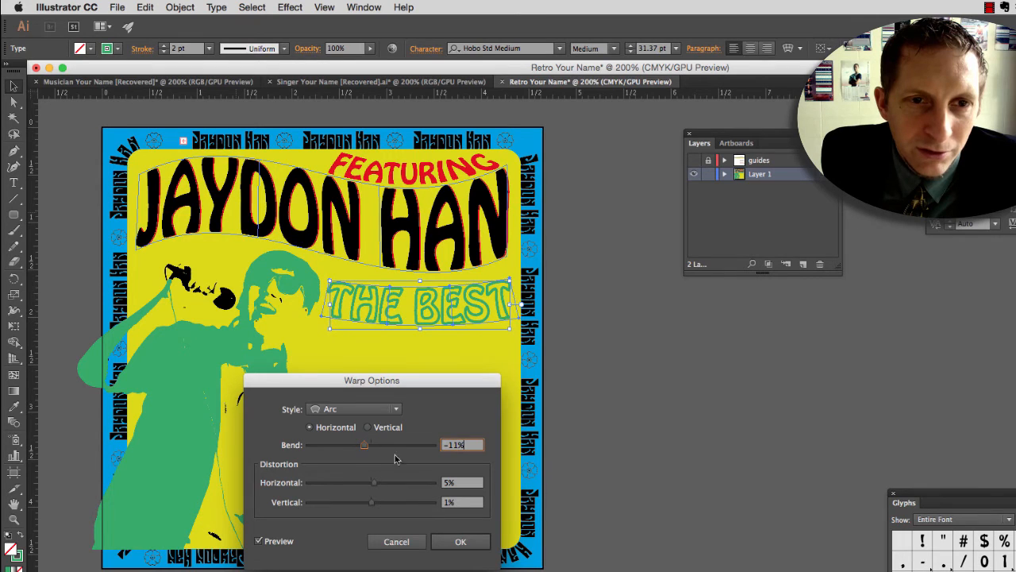
pyautogui.click(460, 542)
pyautogui.press('Up')
pyautogui.press('Up')
pyautogui.press('Up')
pyautogui.press('Up')
pyautogui.press('Up')
pyautogui.press('Up')
pyautogui.press('Up')
pyautogui.press('Up')
pyautogui.press('Up')
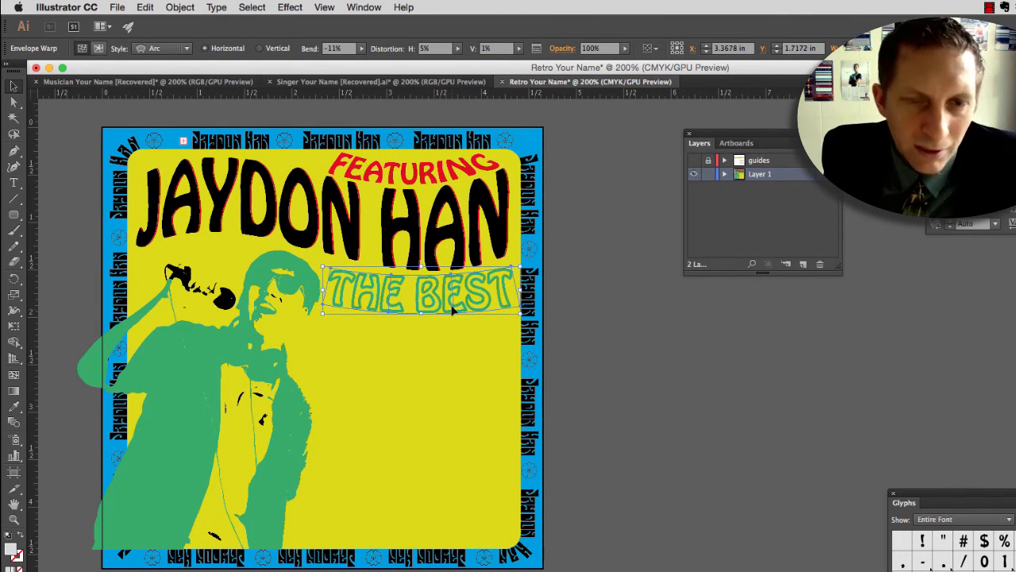
# Step: Reshape THE BEST's envelope by raising both upper corner points and slightly lifting the inner upper point above THE, following the name's lower curve
pyautogui.press('a')
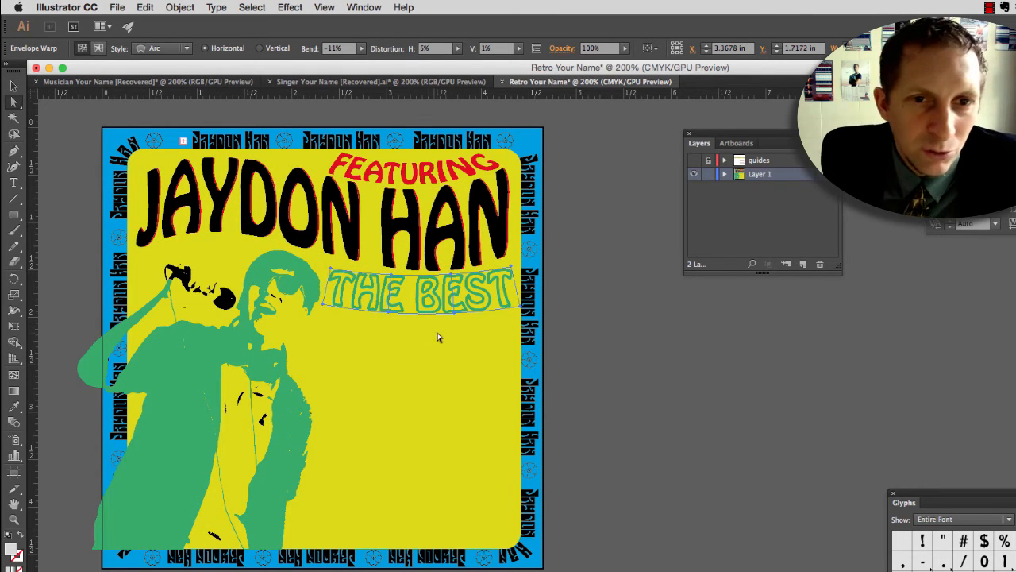
pyautogui.scroll(2, 466, 259)
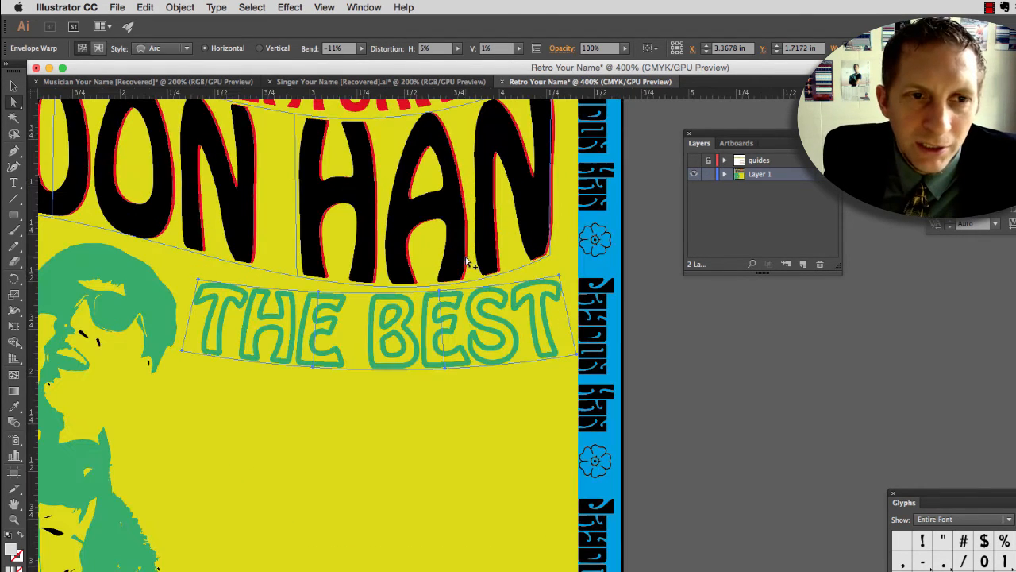
pyautogui.click(559, 277)
pyautogui.moveTo(559, 277); pyautogui.dragTo(556, 263)
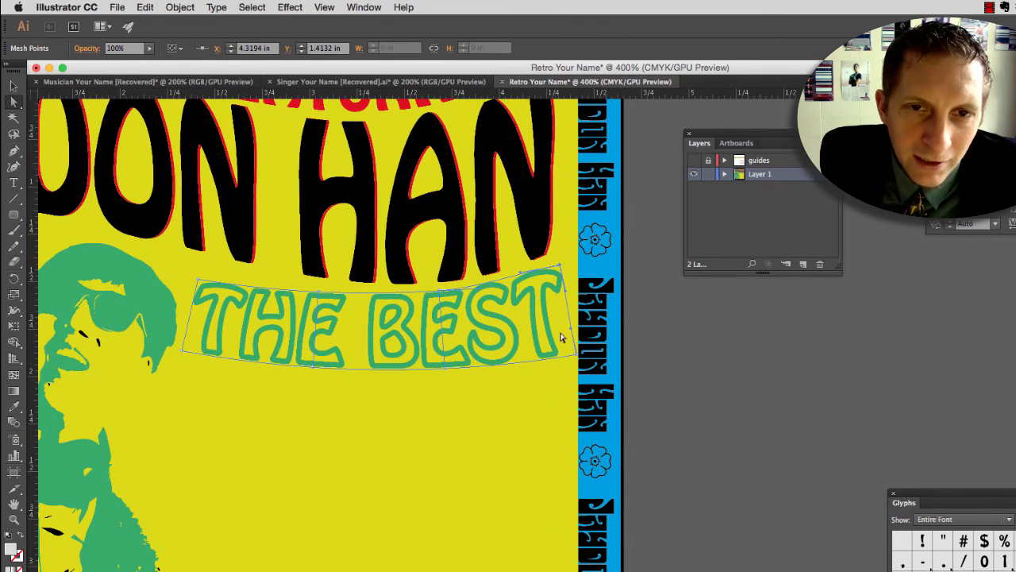
pyautogui.moveTo(203, 280); pyautogui.dragTo(193, 264)
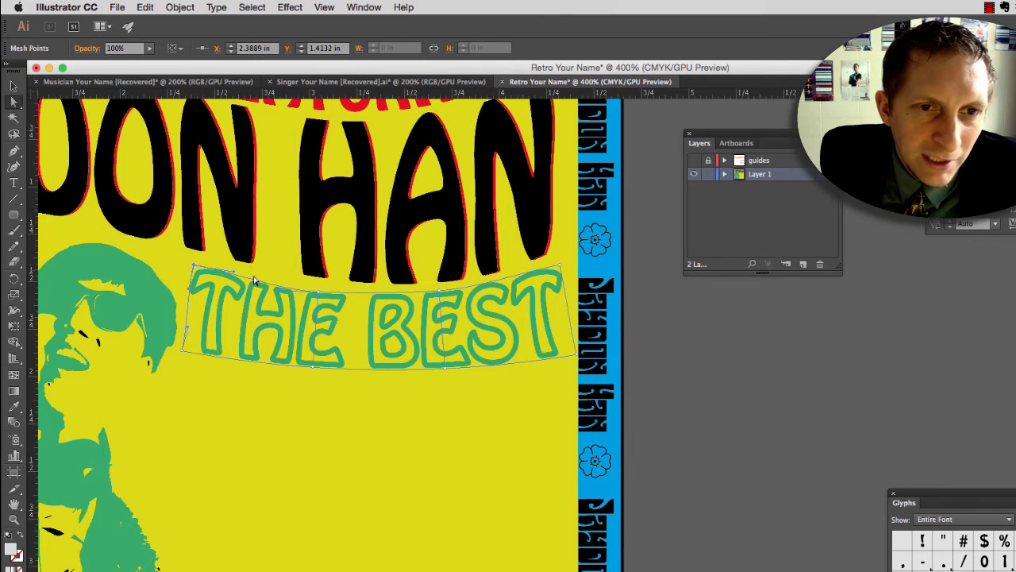
pyautogui.click(314, 293)
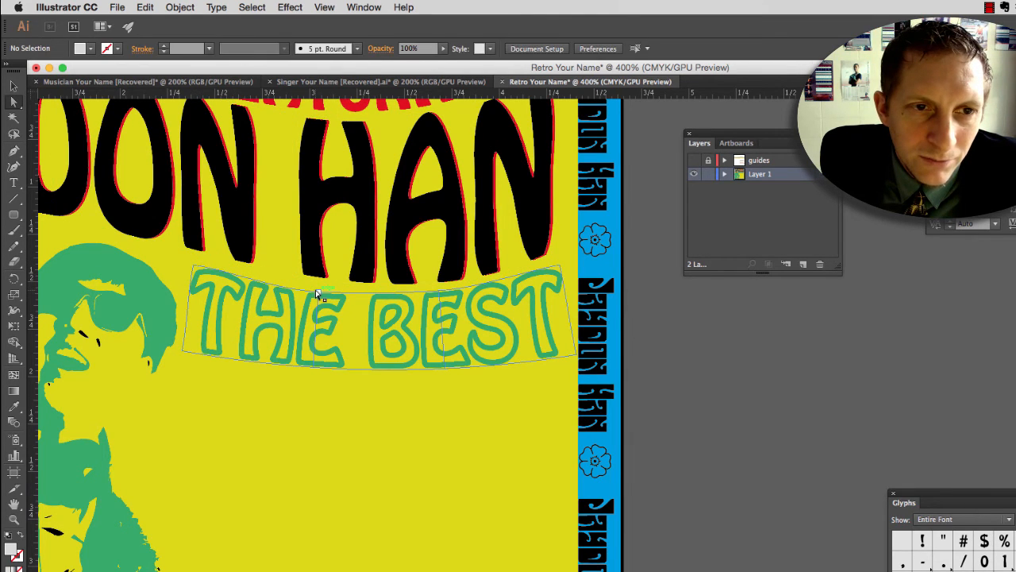
pyautogui.click(318, 290)
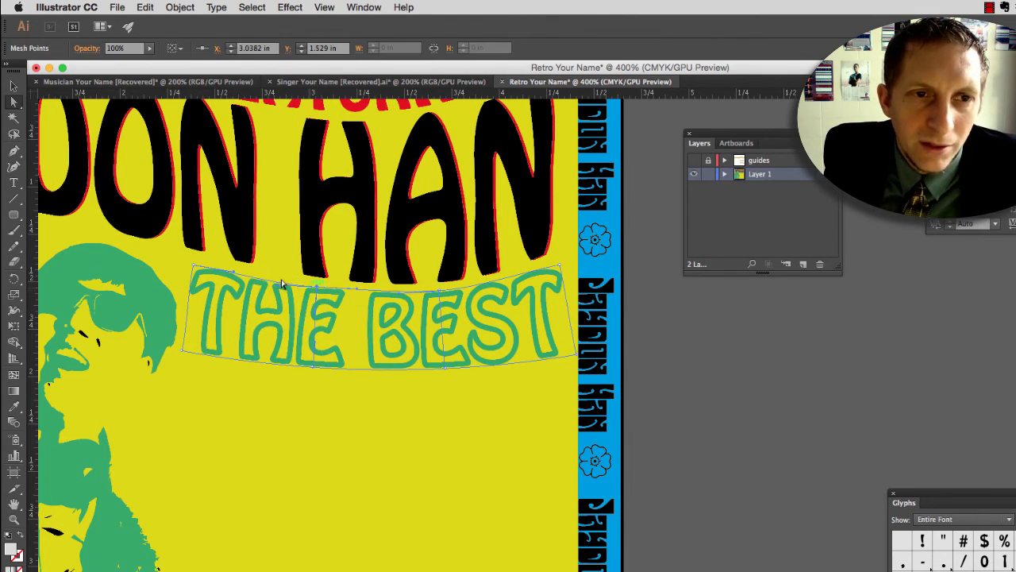
pyautogui.click(395, 415)
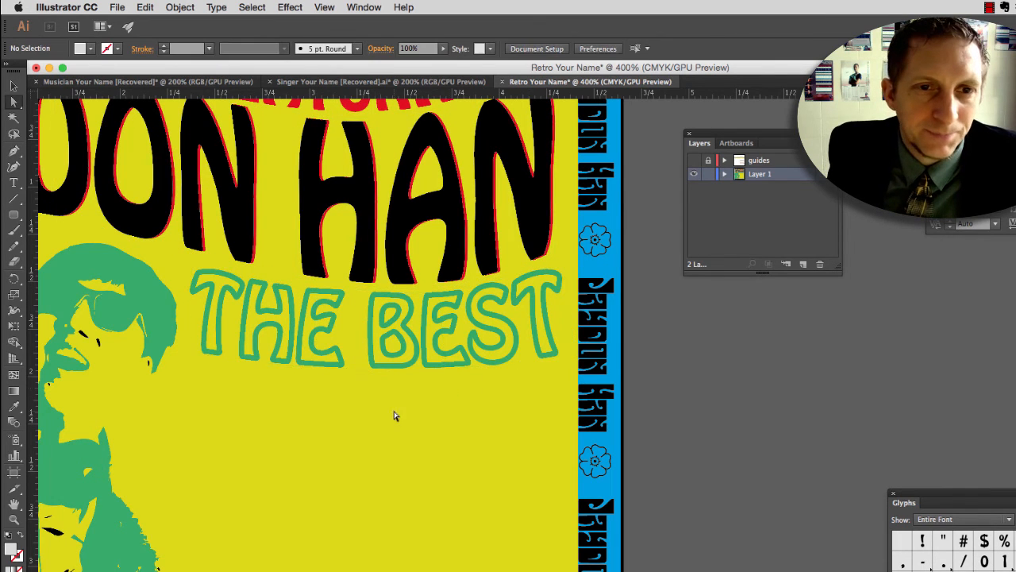
# Step: Check the guides layer briefly, hide it again, and add the text SONG EVER beneath THE BEST
pyautogui.press('super+minus')
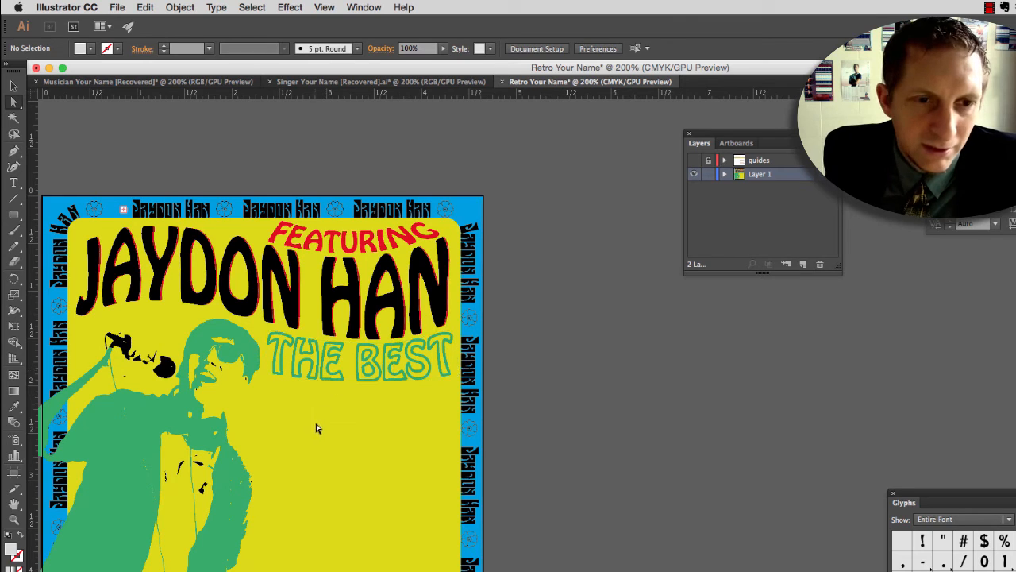
pyautogui.click(694, 160)
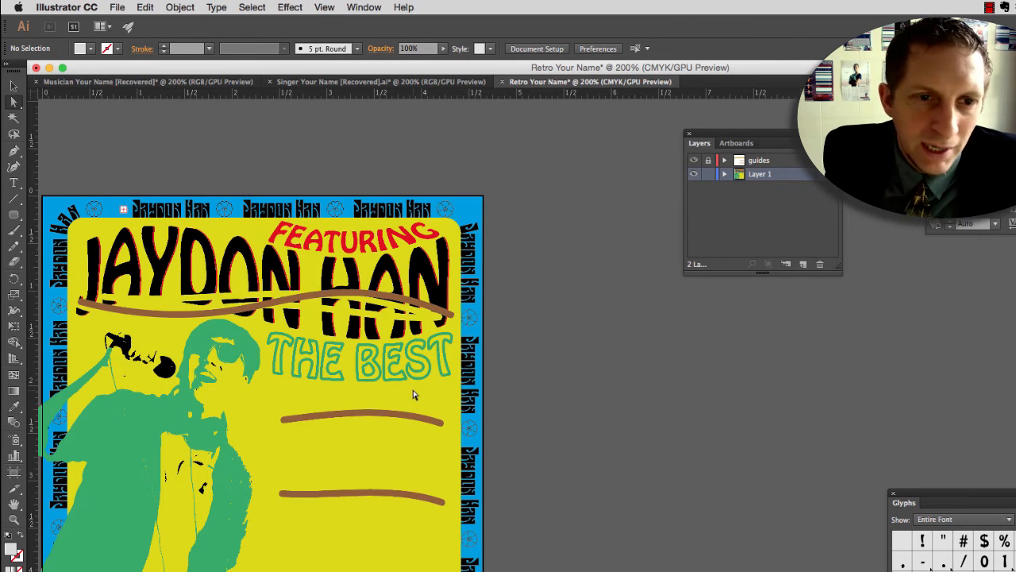
pyautogui.click(695, 162)
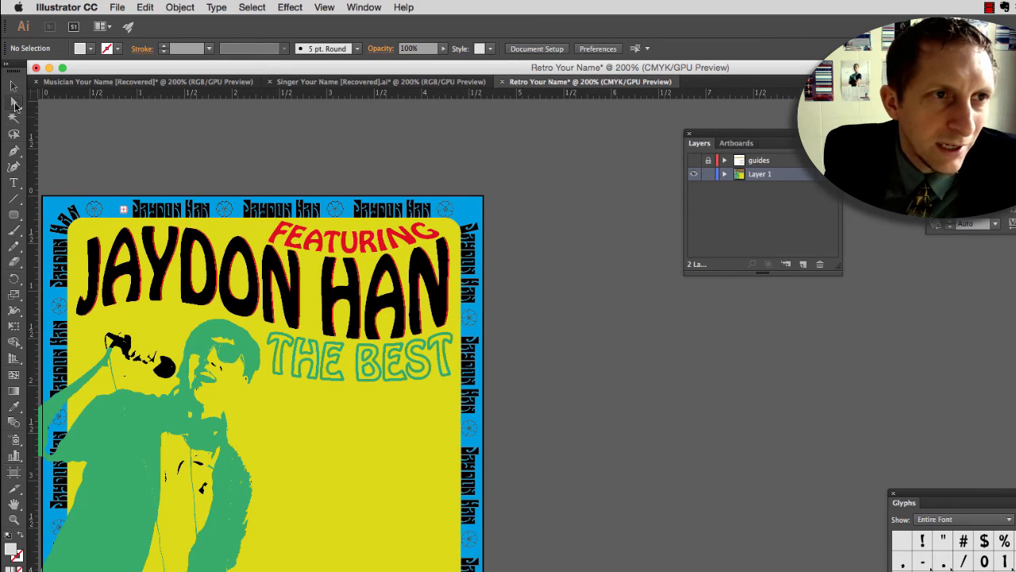
pyautogui.click(13, 183)
pyautogui.click(281, 405)
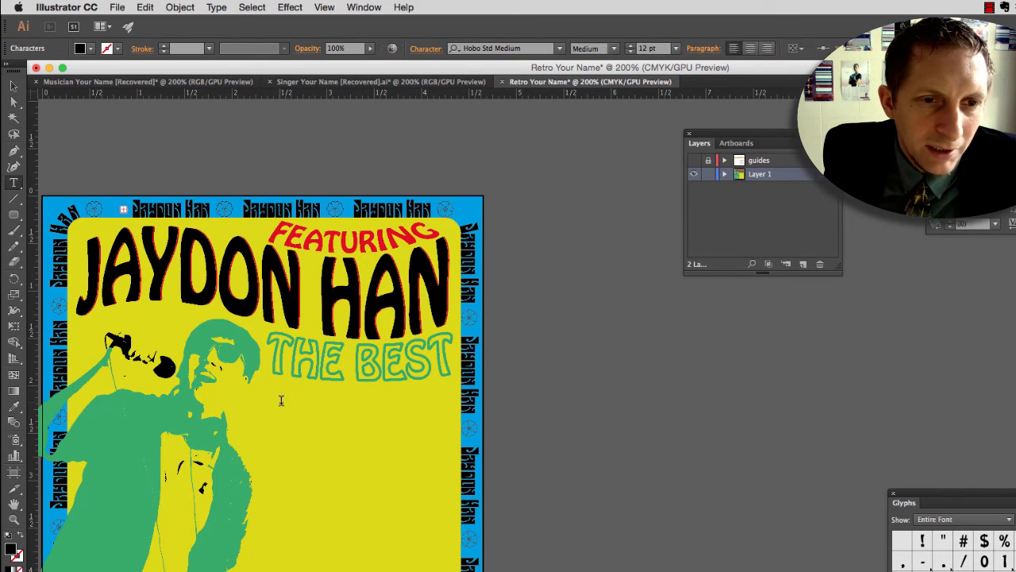
pyautogui.write('SONG EVER')
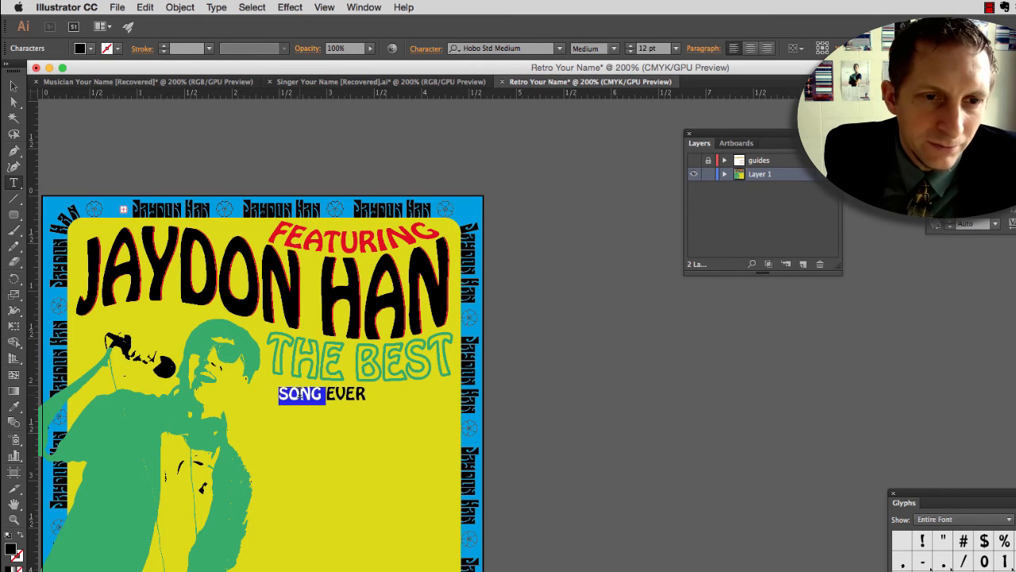
# Step: Enlarge SONG EVER to 24.96 pt so it spans the width of THE BEST
pyautogui.tripleClick(297, 394)
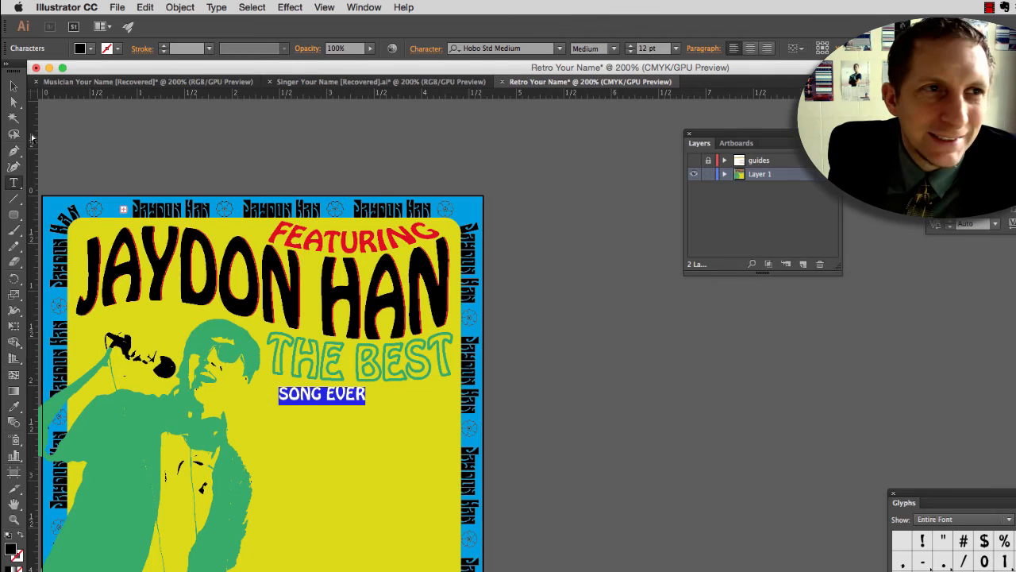
pyautogui.click(14, 85)
pyautogui.moveTo(367, 406); pyautogui.dragTo(451, 456)
pyautogui.moveTo(279, 424); pyautogui.dragTo(270, 424)
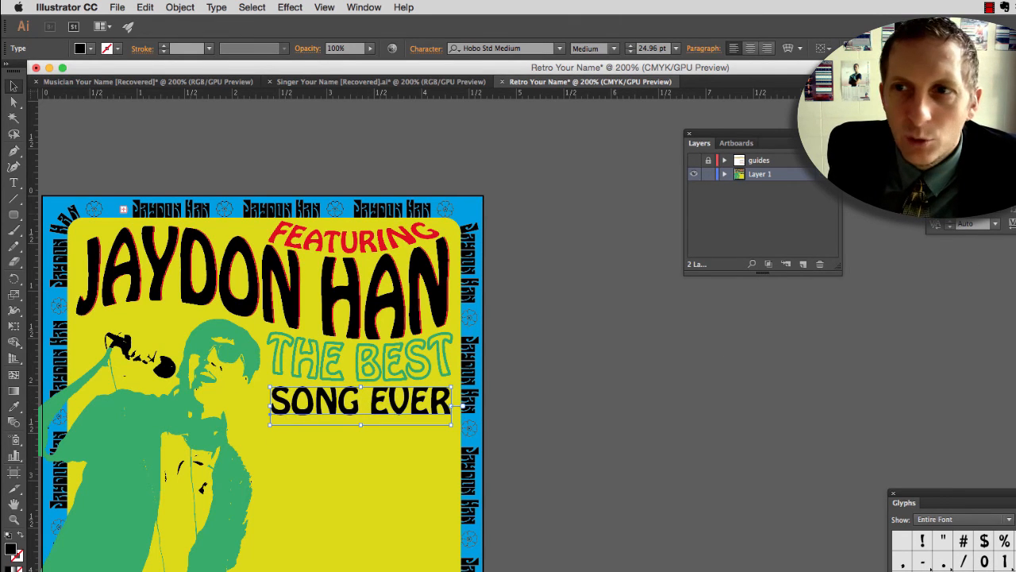
# Step: Try -50 tracking on SONG EVER, set the tracking to 10 instead, and move the character settings off the artwork
pyautogui.hotkey('ctrl', 't')
pyautogui.moveTo(539, 144); pyautogui.dragTo(395, 189)
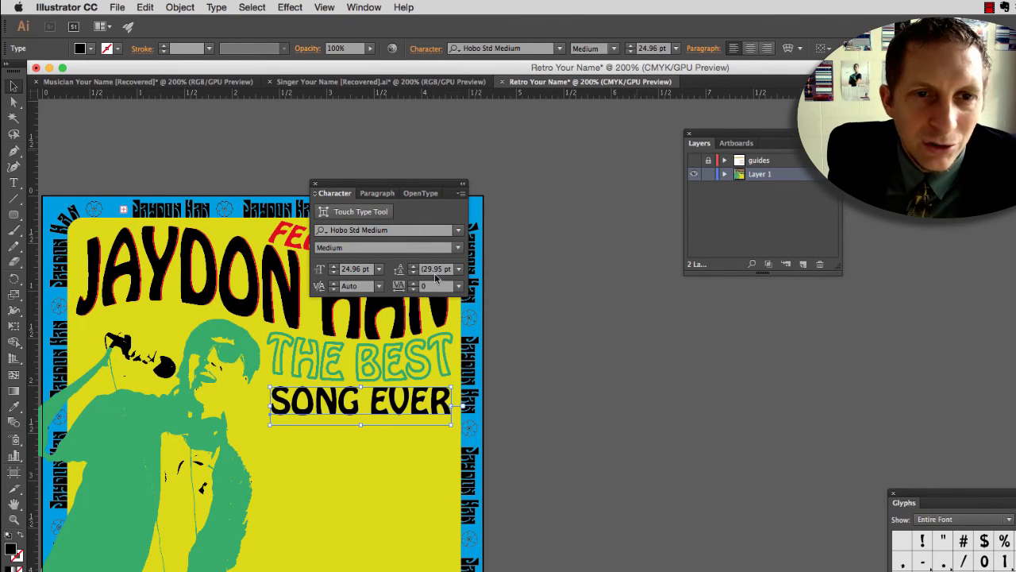
pyautogui.click(459, 286)
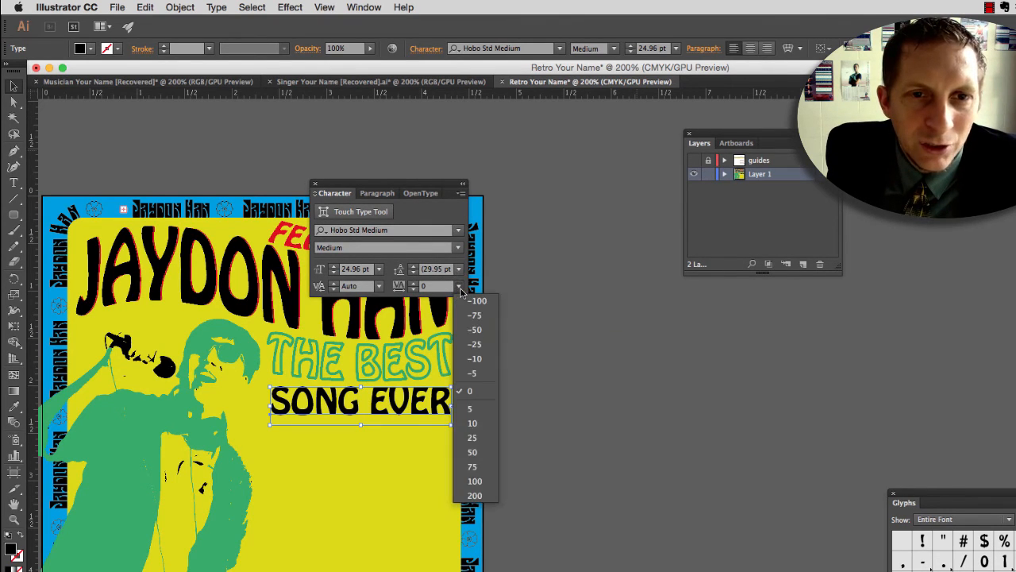
pyautogui.click(475, 330)
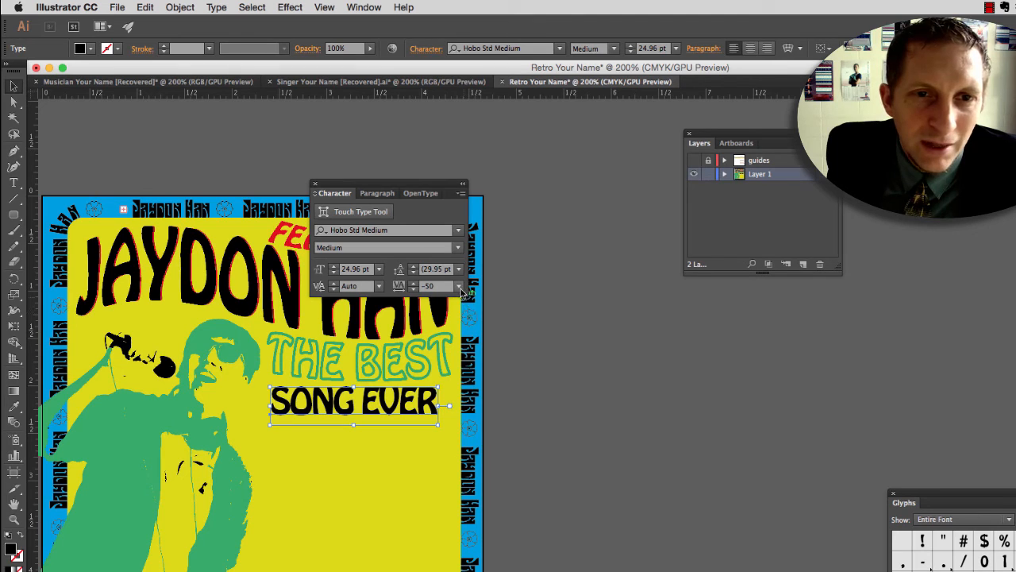
pyautogui.click(459, 287)
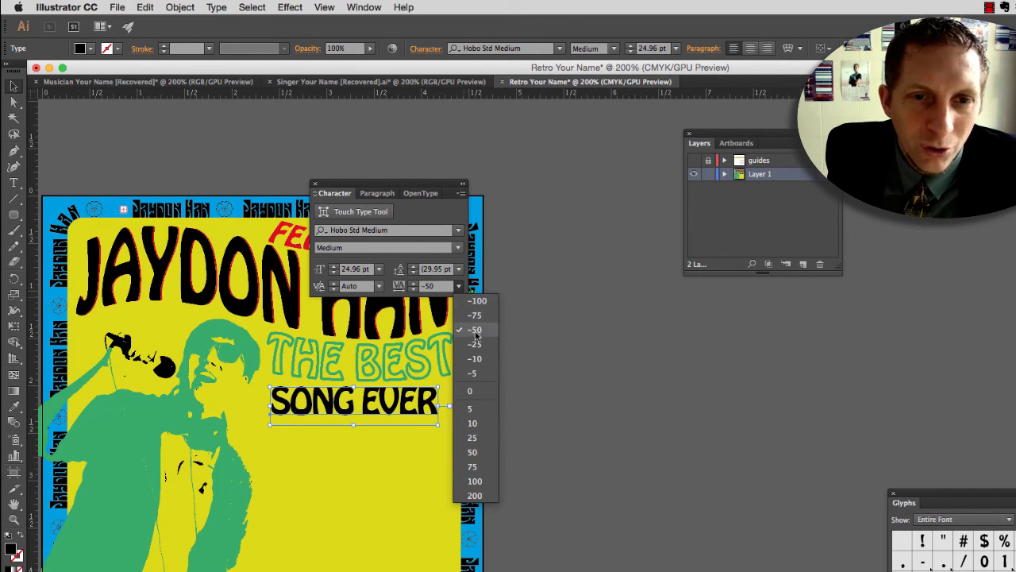
pyautogui.click(473, 423)
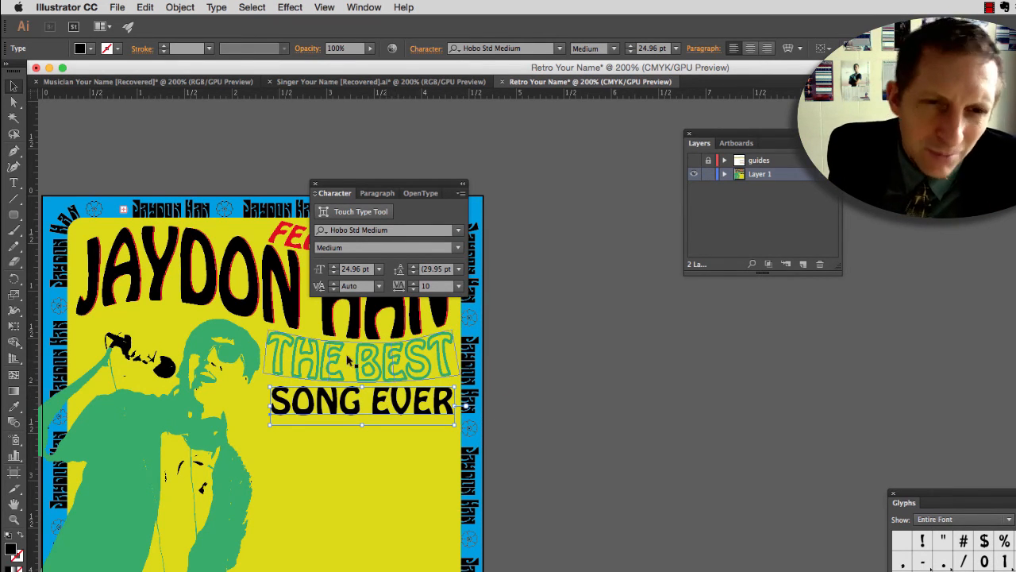
pyautogui.click(459, 269)
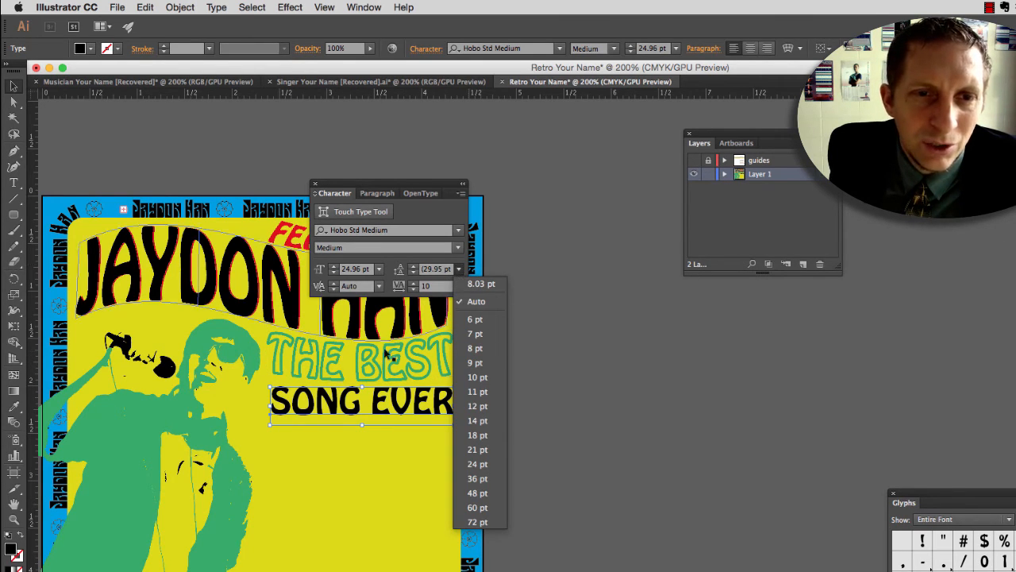
pyautogui.click(436, 271)
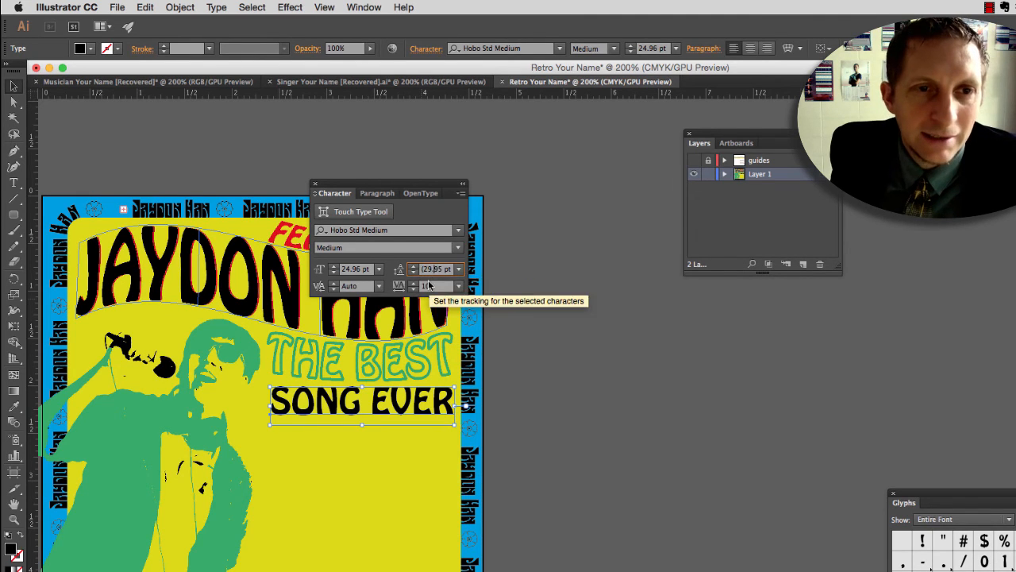
pyautogui.click(398, 185)
pyautogui.moveTo(399, 185); pyautogui.dragTo(747, 282)
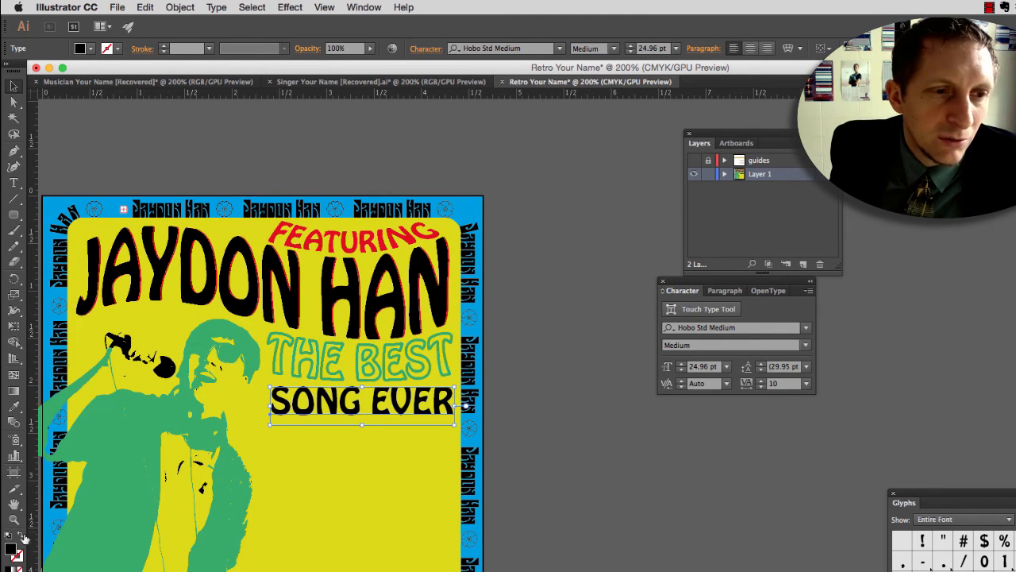
# Step: Give SONG EVER the singer's green as an outline with no fill, and set its stroke weight to 2 pt
pyautogui.click(91, 49)
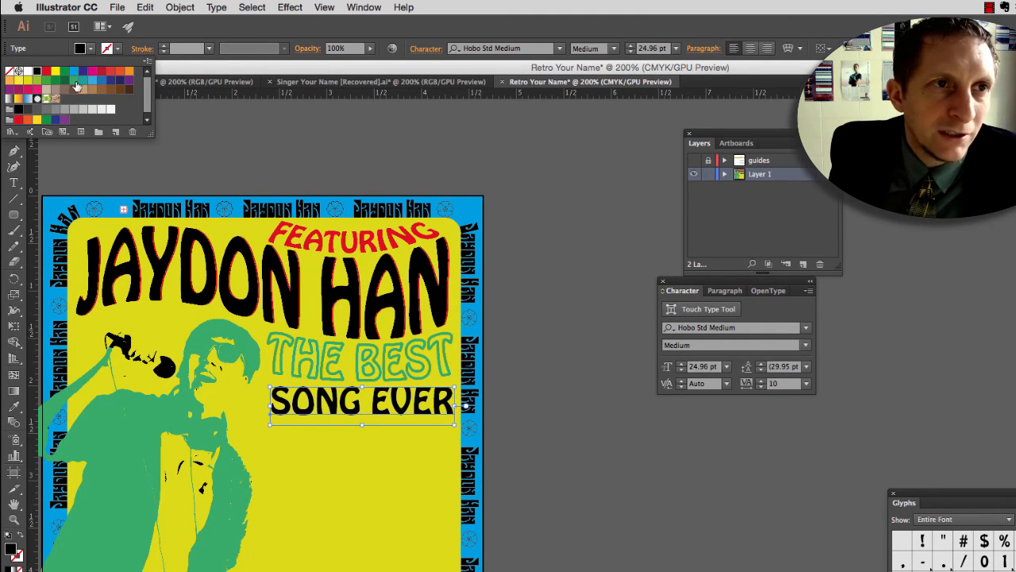
pyautogui.click(74, 81)
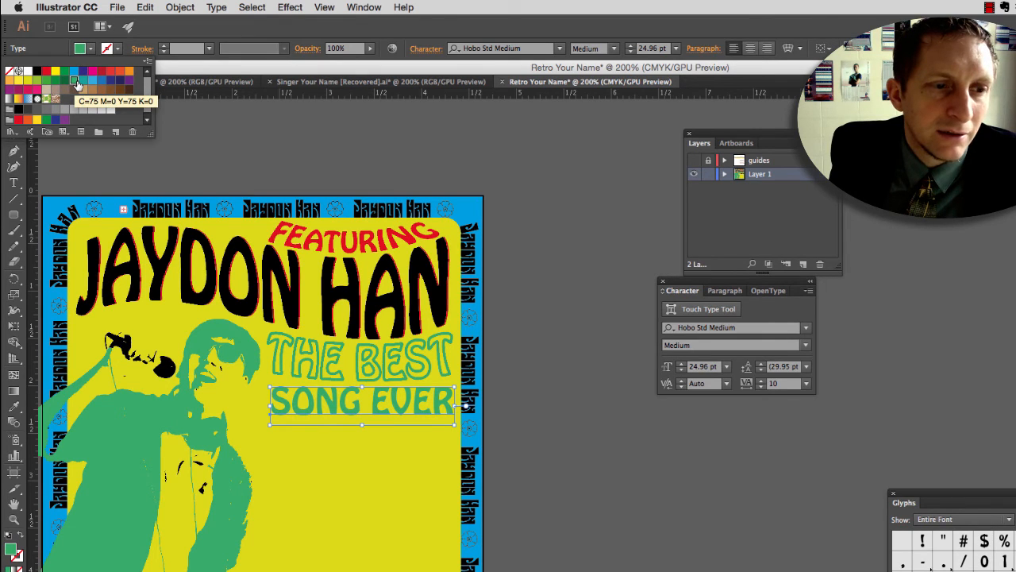
pyautogui.click(20, 538)
pyautogui.click(19, 538)
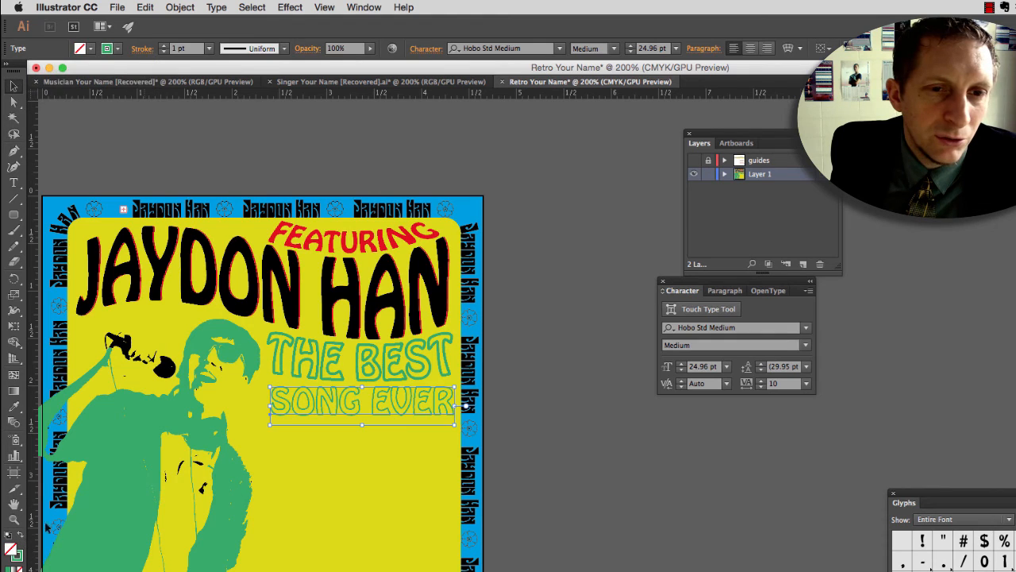
pyautogui.click(209, 48)
pyautogui.click(225, 121)
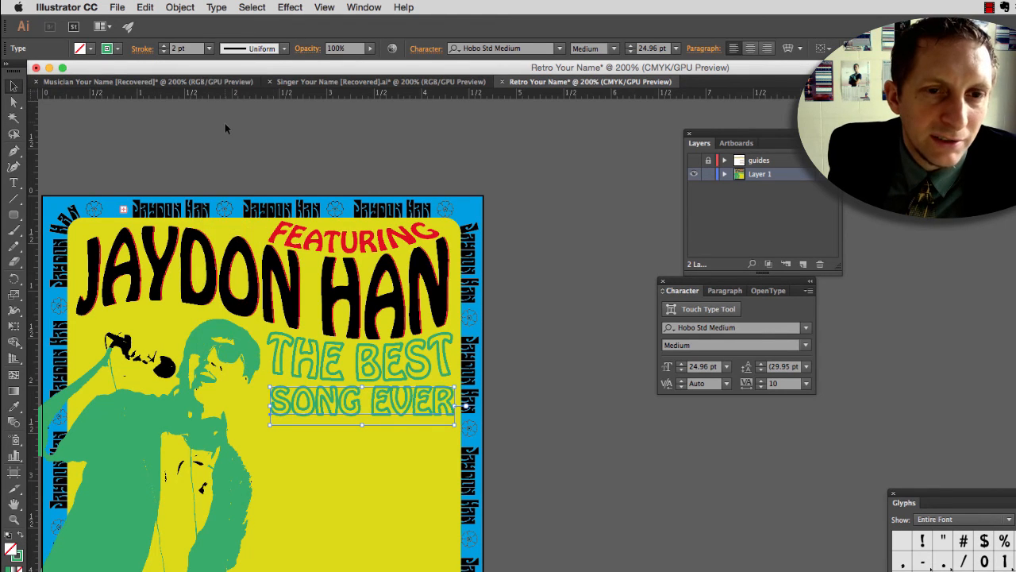
# Step: Warp SONG EVER with a horizontal Arc at -13% bend, 5% horizontal distortion and 1% vertical distortion
pyautogui.click(181, 7)
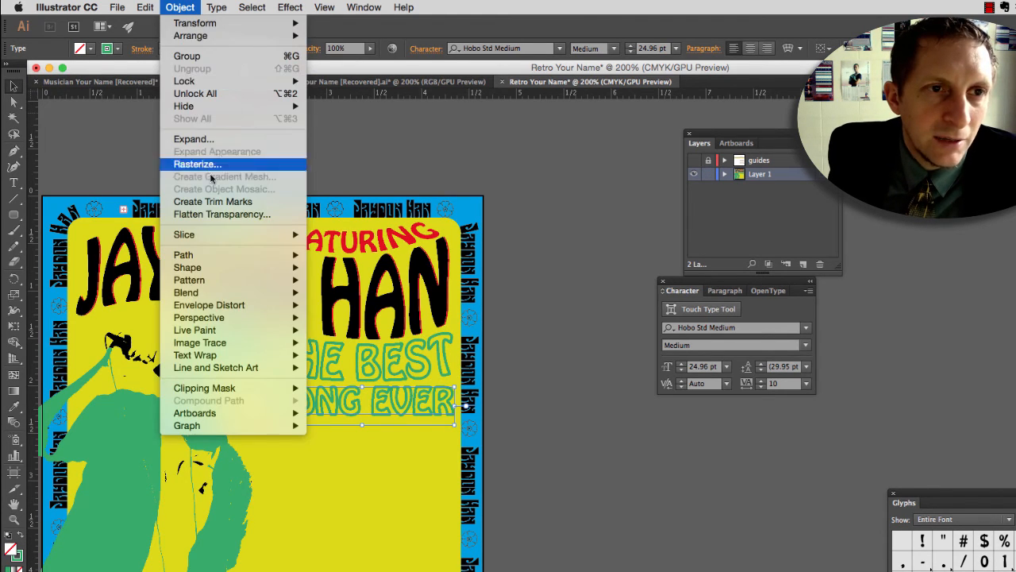
pyautogui.moveTo(234, 310)
pyautogui.click(326, 310)
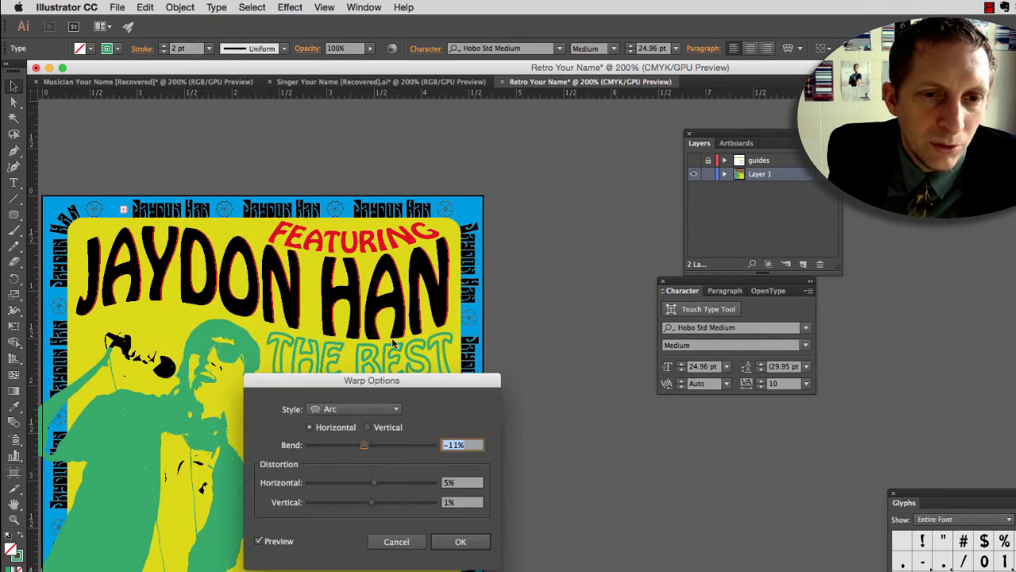
pyautogui.moveTo(426, 391); pyautogui.dragTo(702, 341)
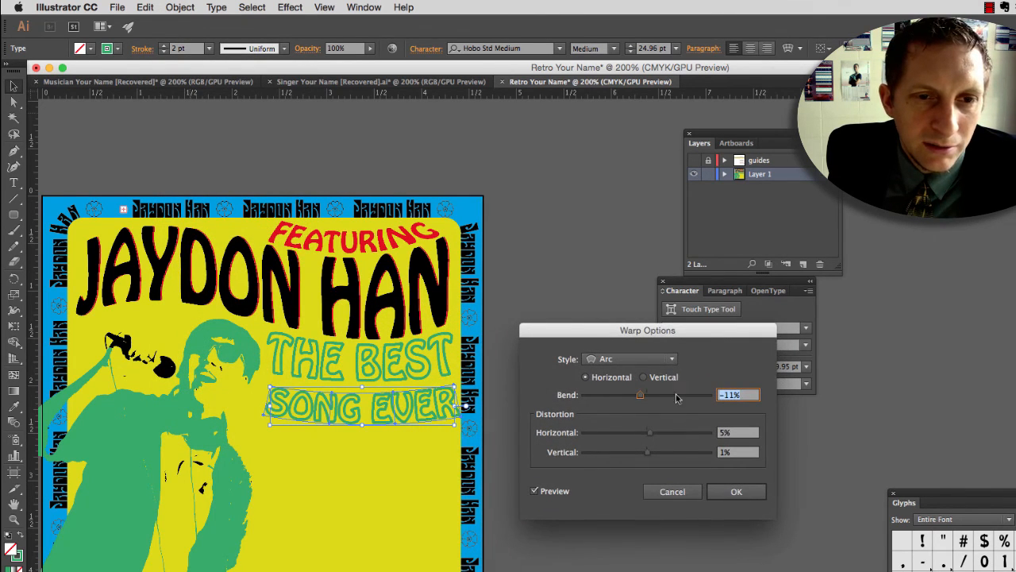
pyautogui.moveTo(645, 401); pyautogui.dragTo(641, 397)
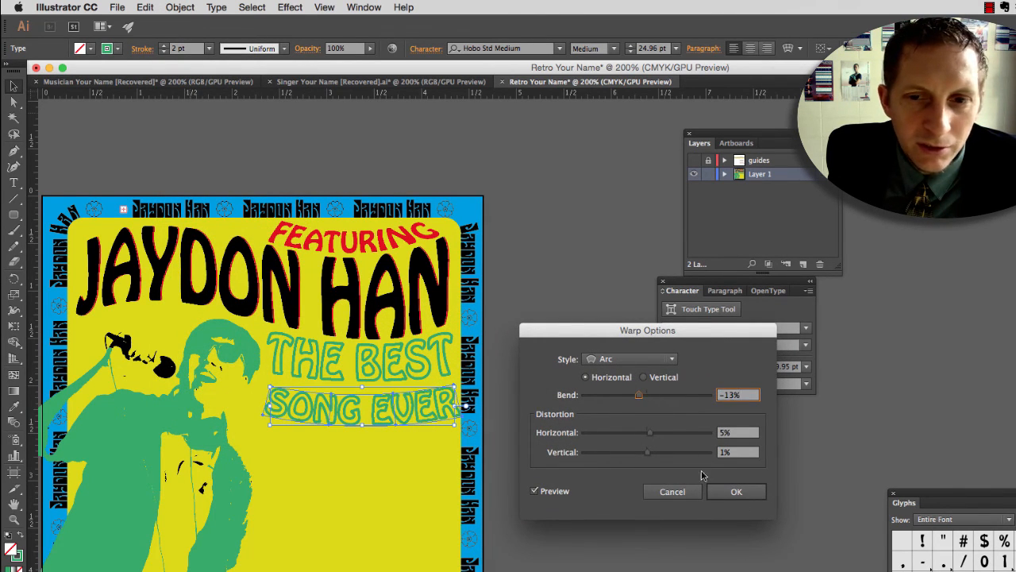
pyautogui.click(736, 491)
# Step: Nudge the warped SONG EVER up and slightly left, close beneath THE BEST, to about X 3.36 in, Y 2.13 in
pyautogui.scroll(3, 460, 397)
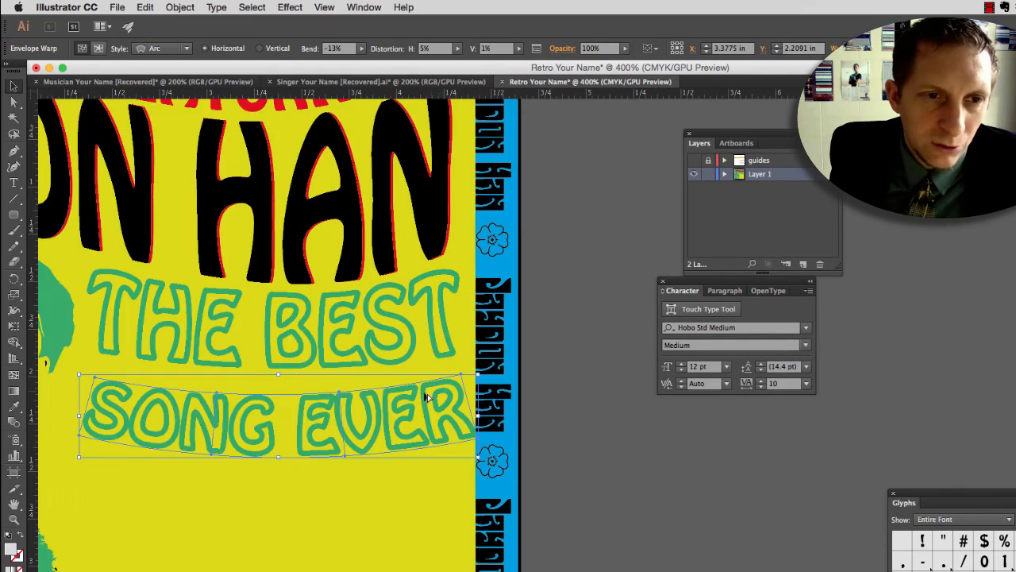
pyautogui.moveTo(370, 411); pyautogui.dragTo(501, 361)
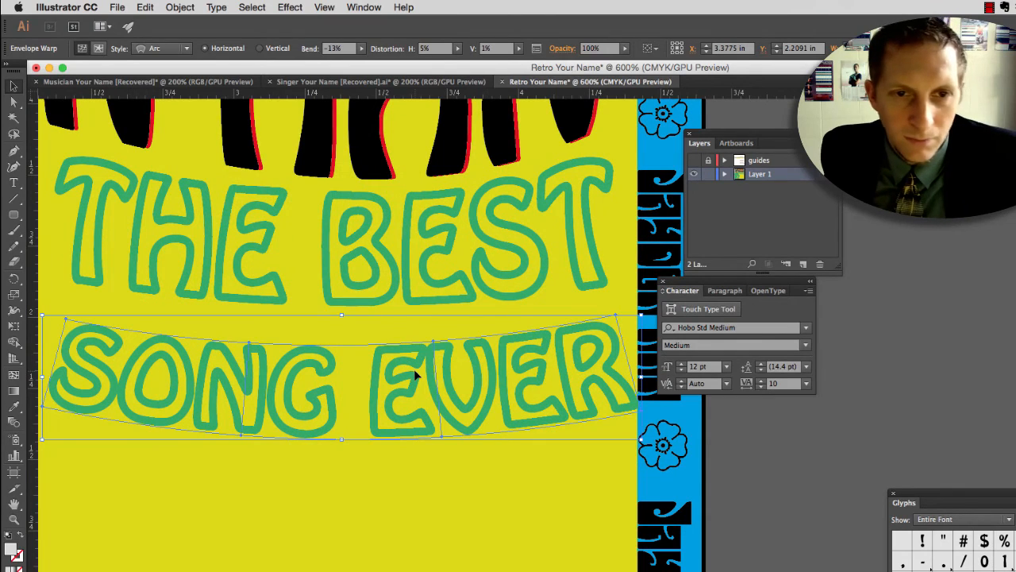
pyautogui.press('Up')
pyautogui.press('Up')
pyautogui.press('Up')
pyautogui.press('Up')
pyautogui.press('Up')
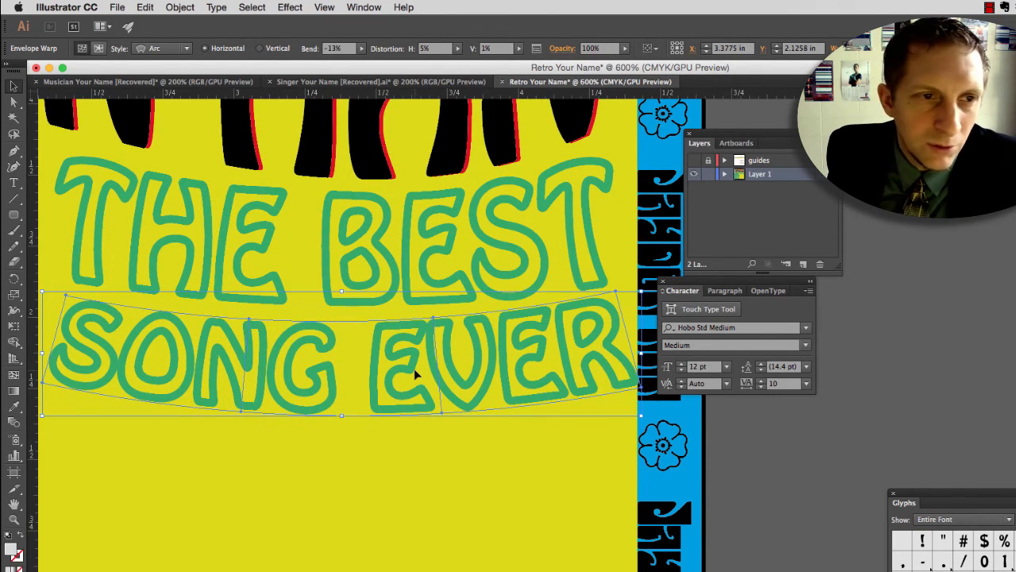
pyautogui.press('Left')
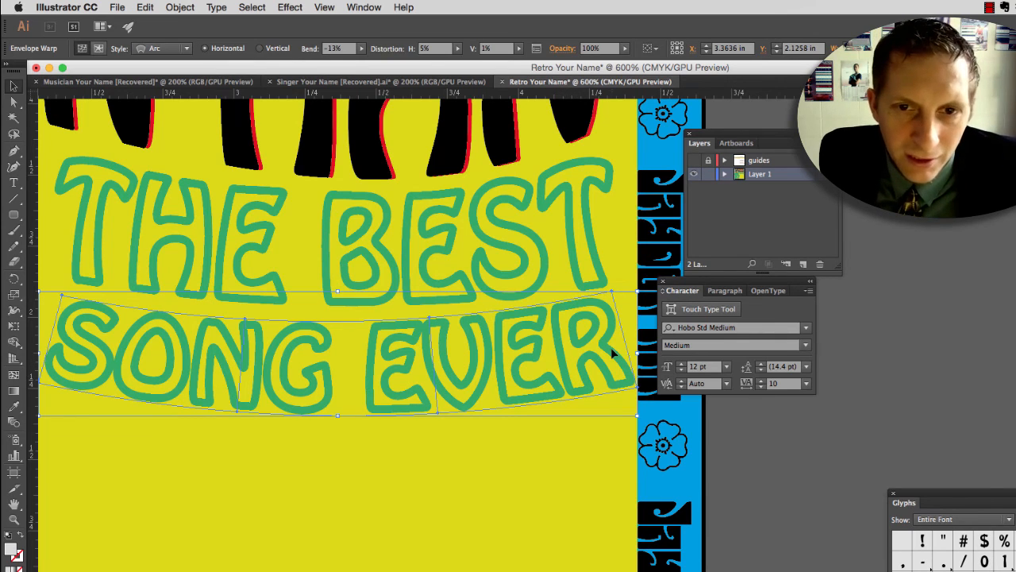
# Step: Reshape SONG EVER's warp envelope by pulling its lower-right corner inward and down and its lower-left corner outward toward the singer
pyautogui.press('a')
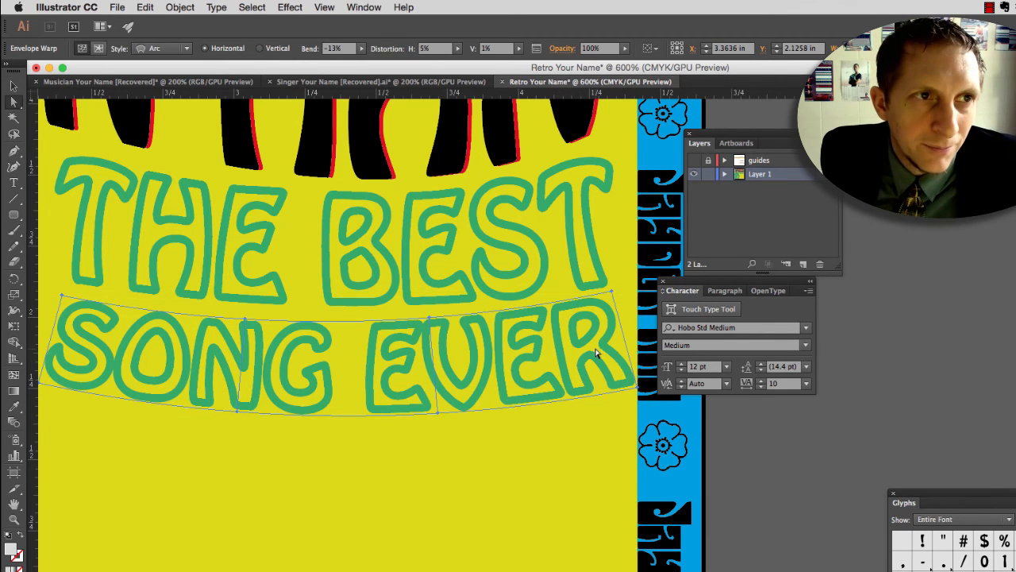
pyautogui.click(636, 389)
pyautogui.moveTo(635, 389); pyautogui.dragTo(619, 399)
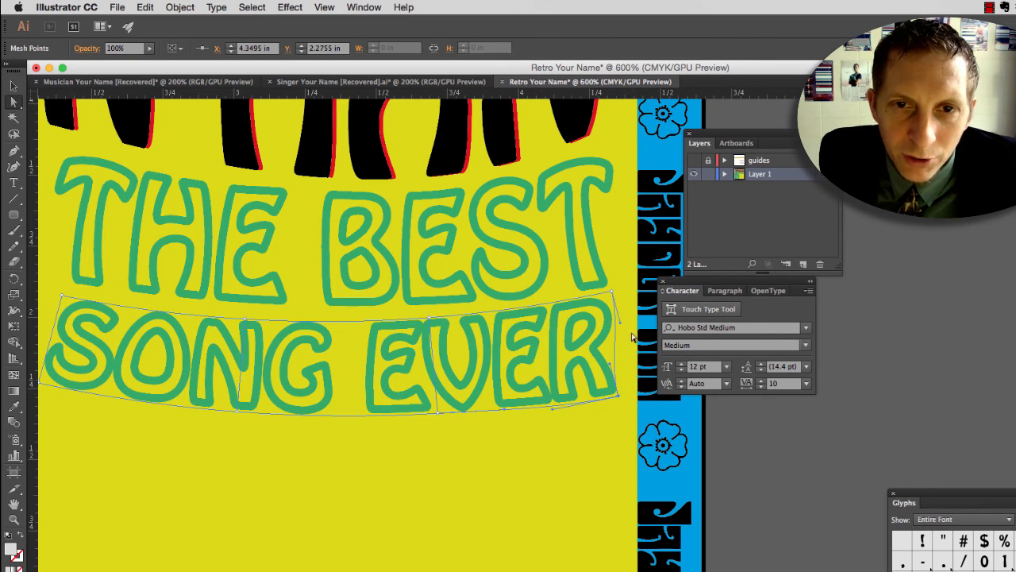
pyautogui.moveTo(201, 429); pyautogui.dragTo(259, 435)
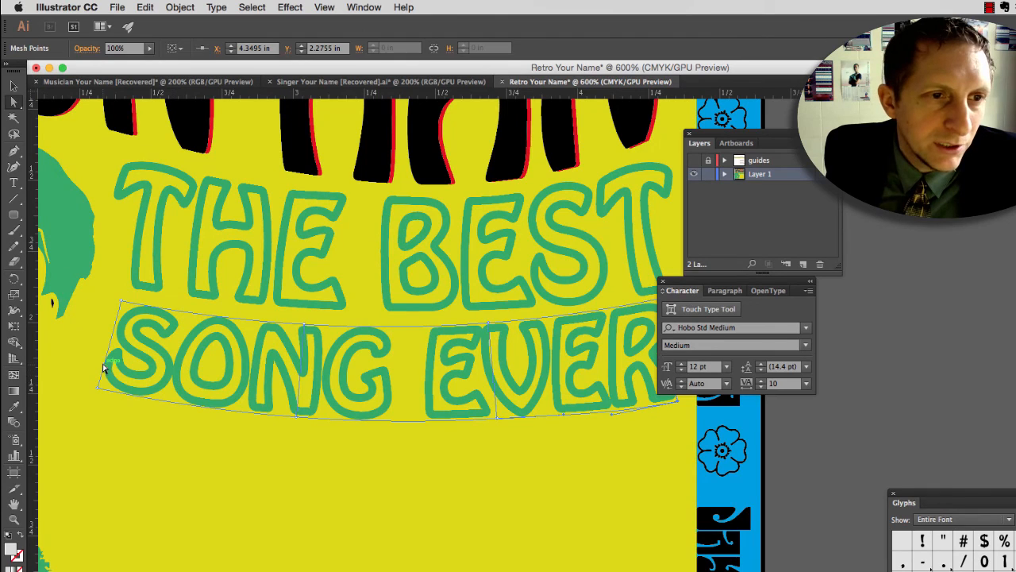
pyautogui.moveTo(98, 387); pyautogui.dragTo(81, 382)
pyautogui.click(130, 414)
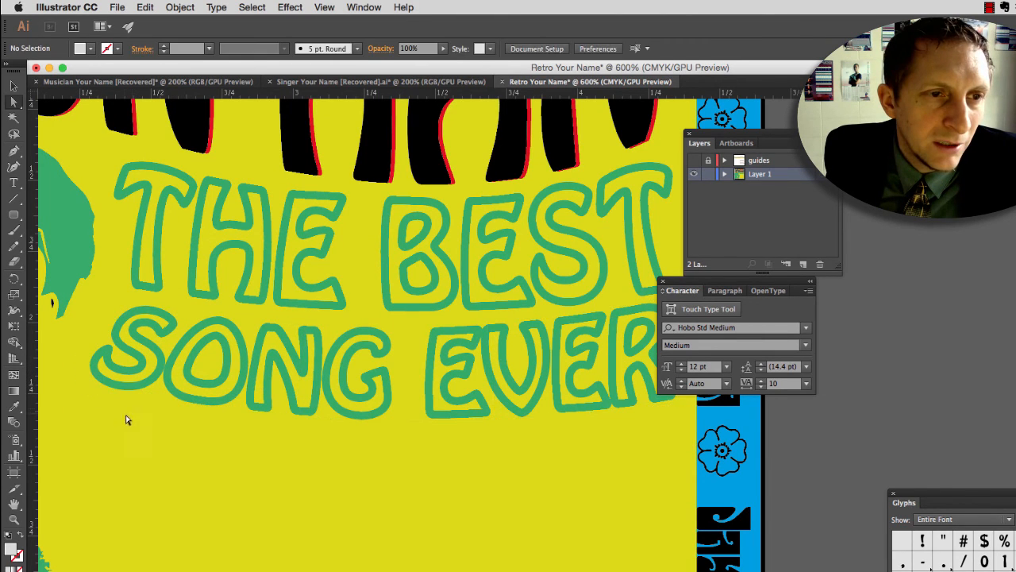
# Step: Draw a rectangle about 2.07 by 3.29 in over the singer, starting at the yellow panel's left edge just below JAYDON
pyautogui.scroll(-3, 188, 404)
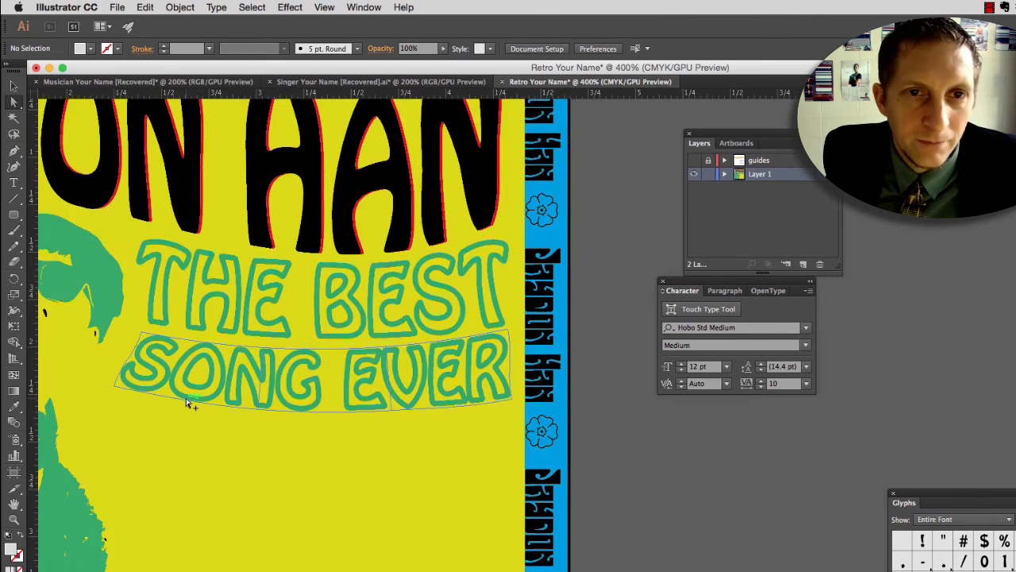
pyautogui.moveTo(219, 419); pyautogui.dragTo(409, 397)
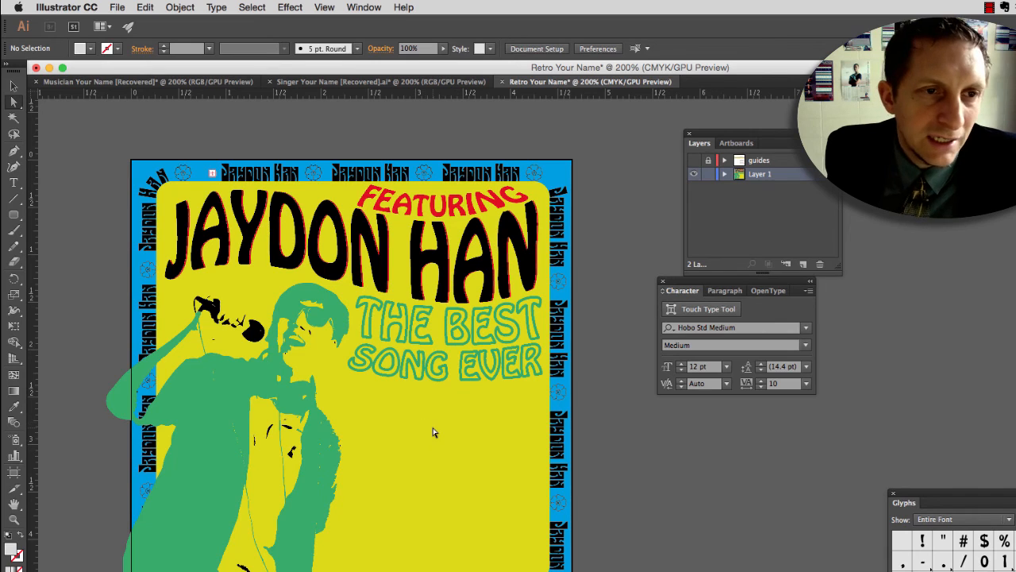
pyautogui.click(254, 362)
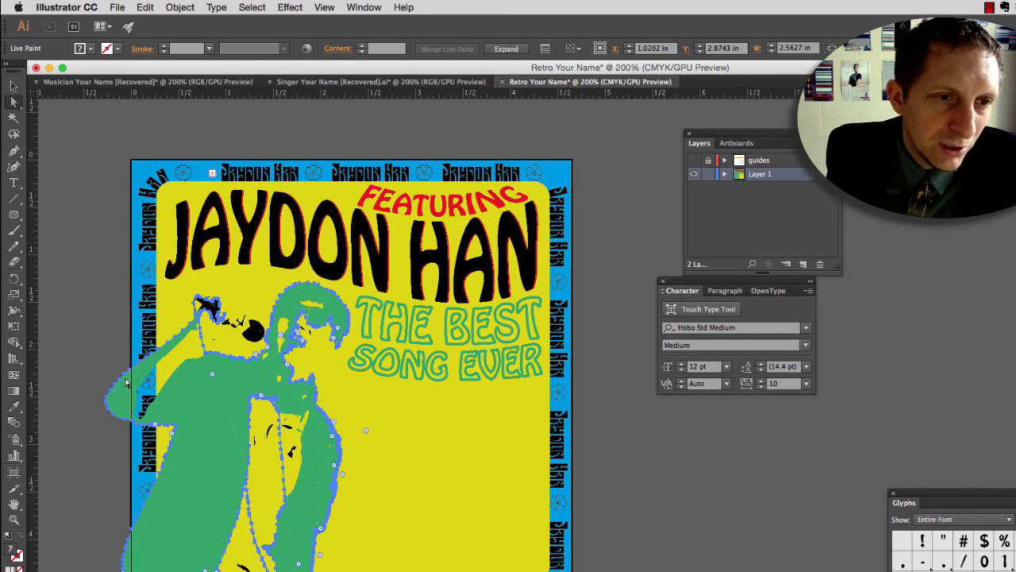
pyautogui.moveTo(22, 220); pyautogui.dragTo(56, 216)
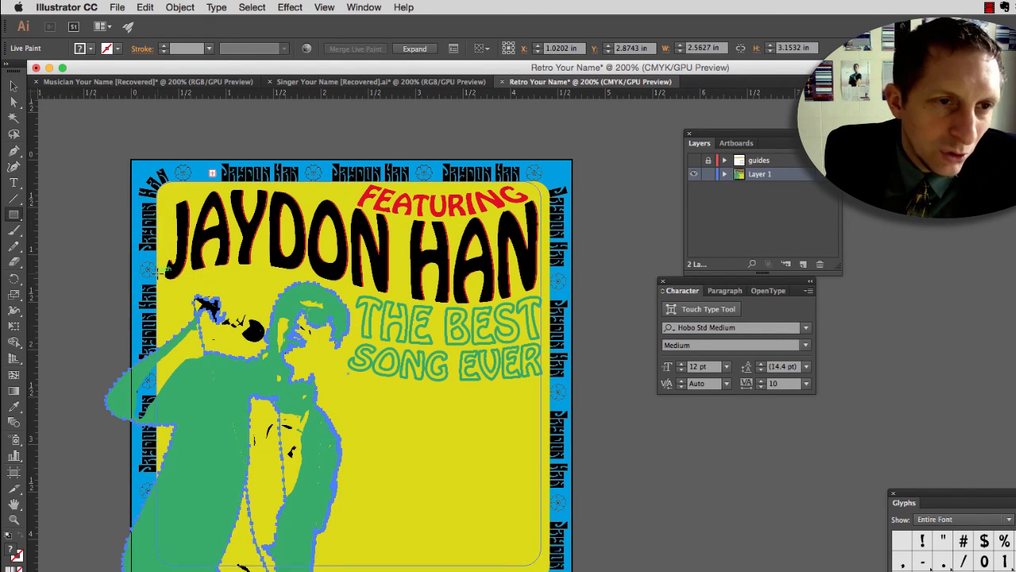
pyautogui.moveTo(157, 270); pyautogui.dragTo(354, 571)
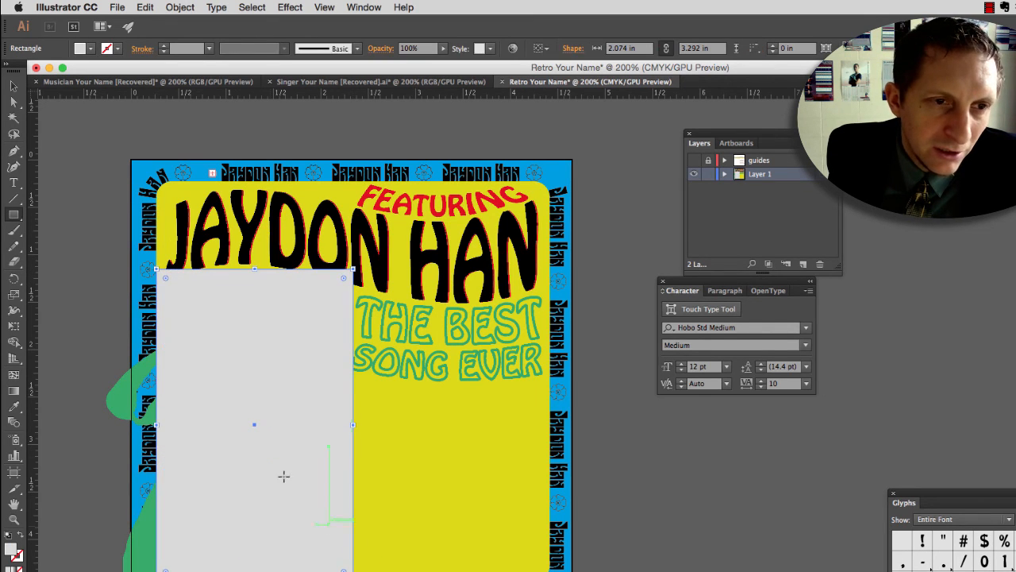
# Step: Select the rectangle together with the singer and make a clipping mask that trims the overhanging arm, leaving nothing selected
pyautogui.press('v')
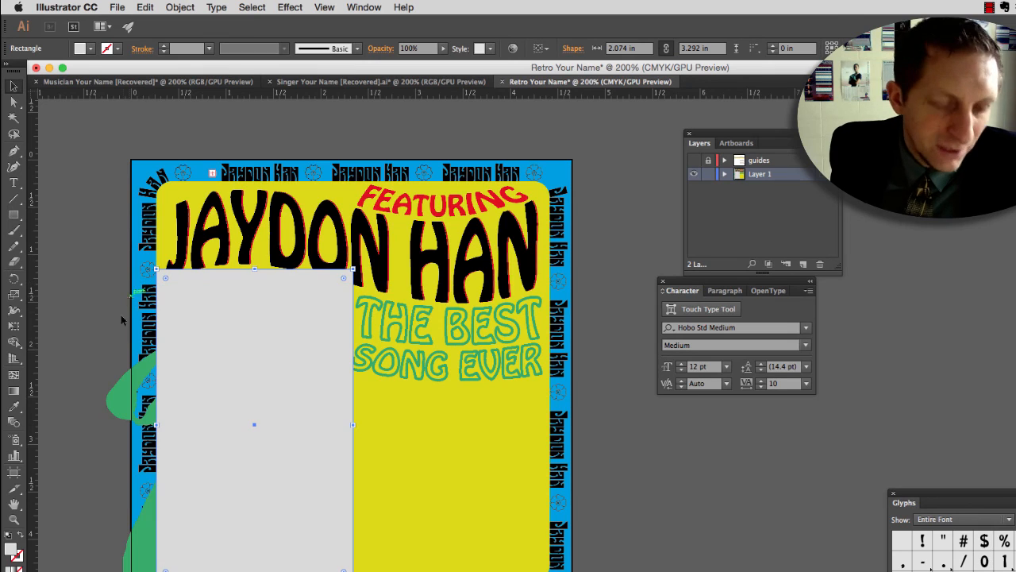
pyautogui.keyDown('shift'); pyautogui.click(118, 398); pyautogui.keyUp('shift')
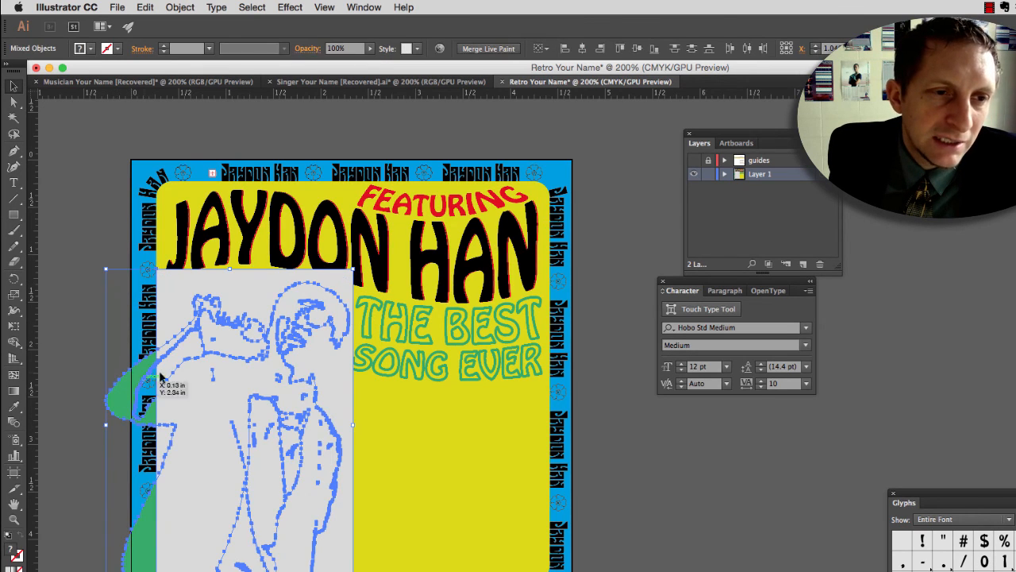
pyautogui.rightClick(216, 344)
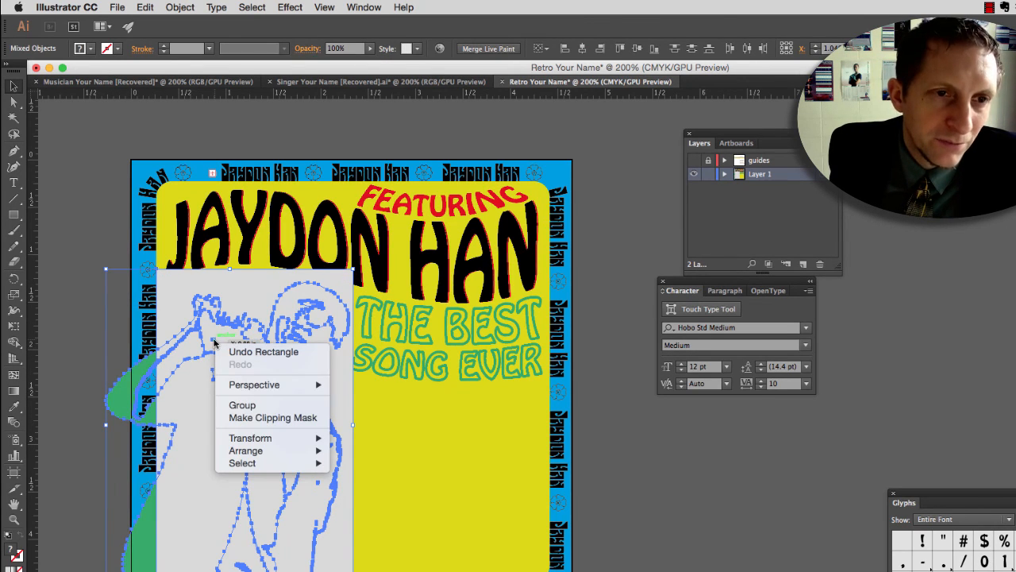
pyautogui.click(249, 419)
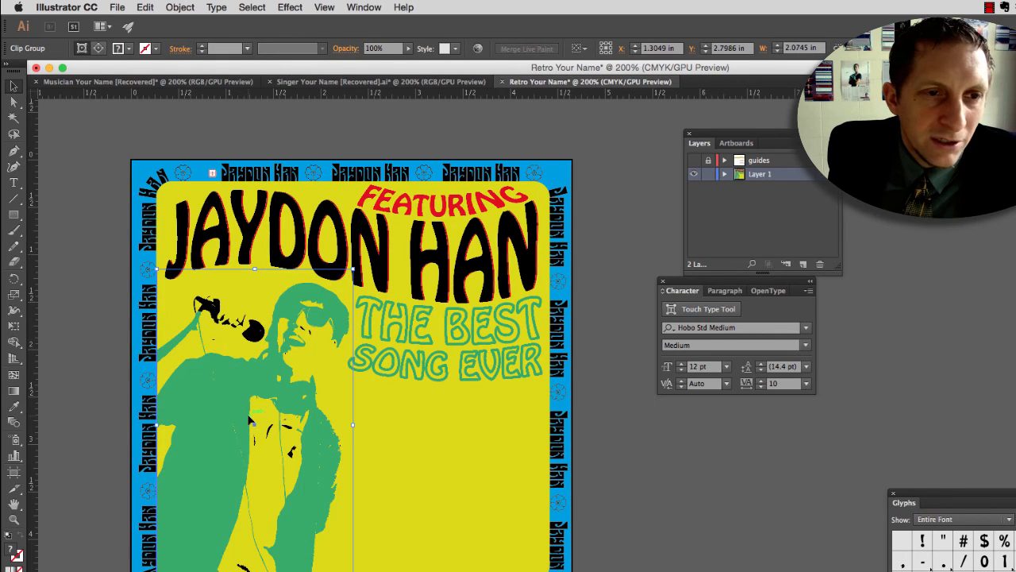
pyautogui.click(412, 436)
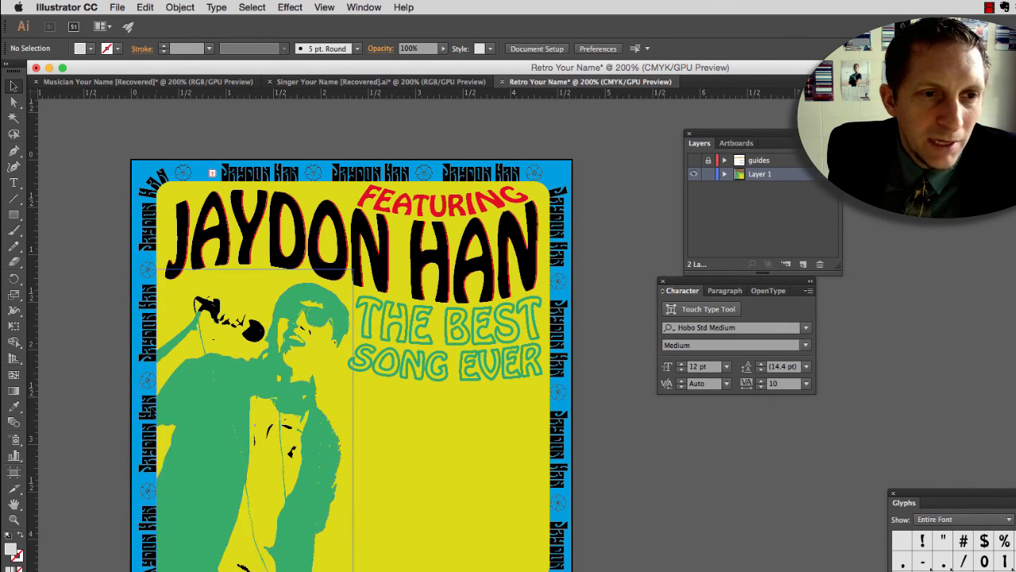